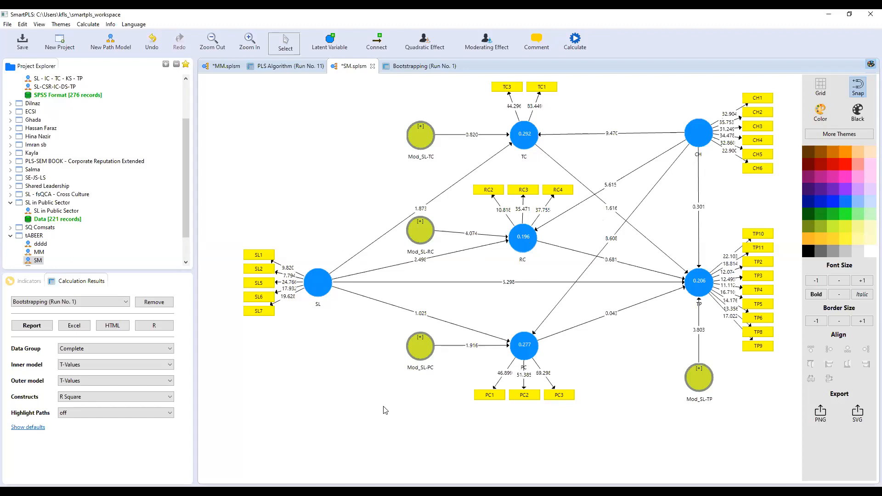
Step: Open the Bootstrapping (Run No. 1) report with bias-corrected confidence intervals for path coefficients
click(429, 67)
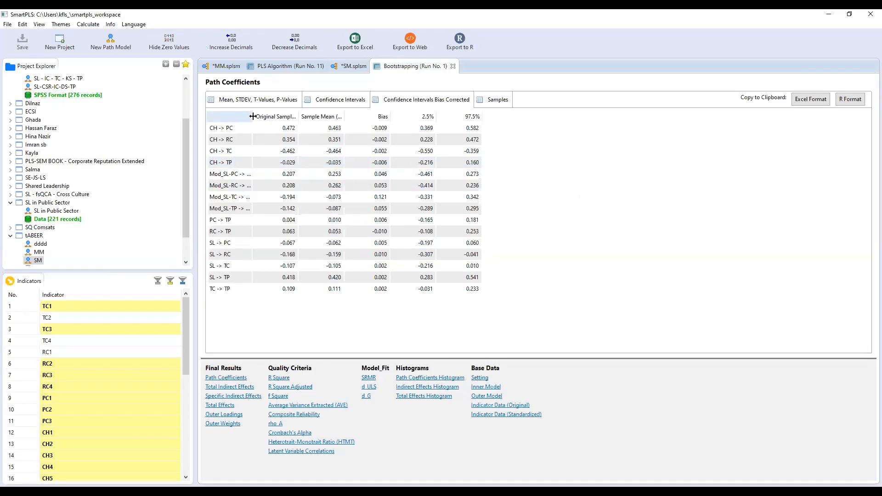
Step: Show path coefficients with sample mean, STDEV, T statistics and P values, and copy them in Excel format
drag(253, 116, 264, 116)
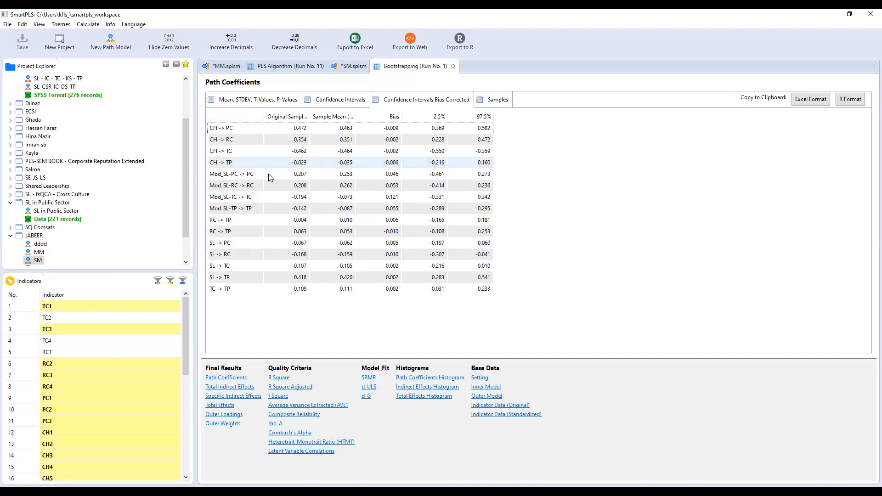
click(276, 105)
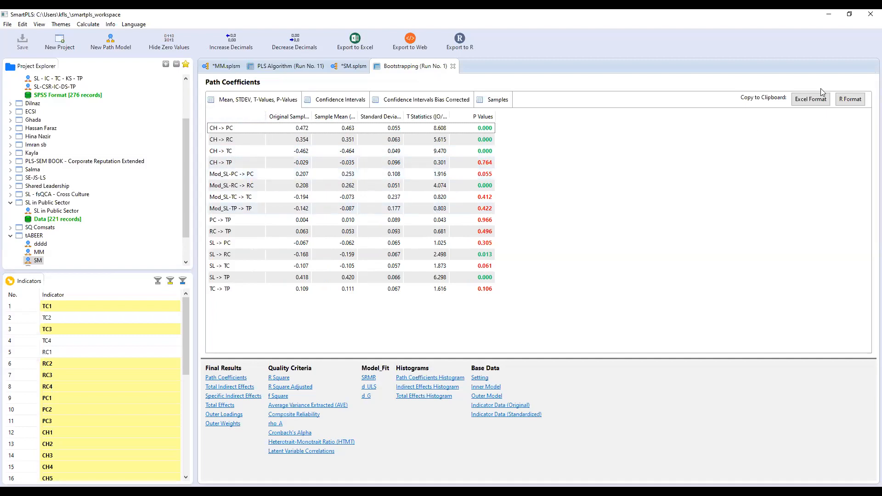
click(812, 102)
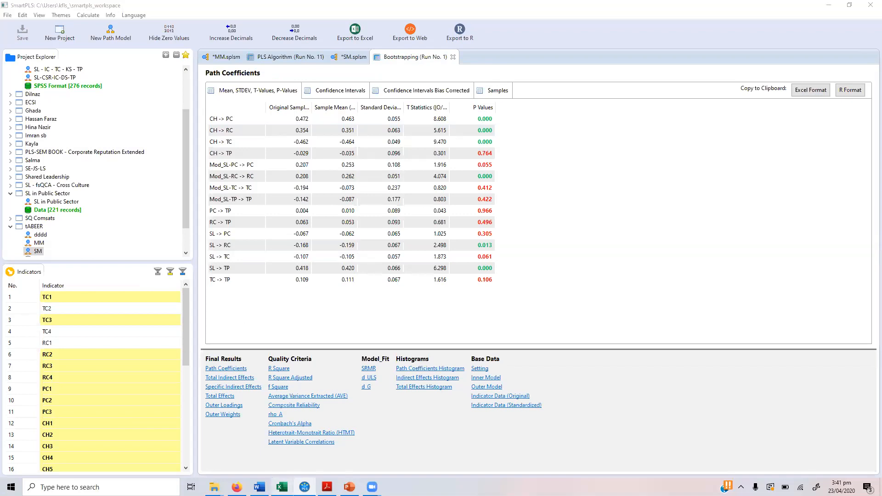
Step: Add a new Sheet3 to the Excel workbook for the copied path coefficient results
mouse_move(278, 489)
click(283, 443)
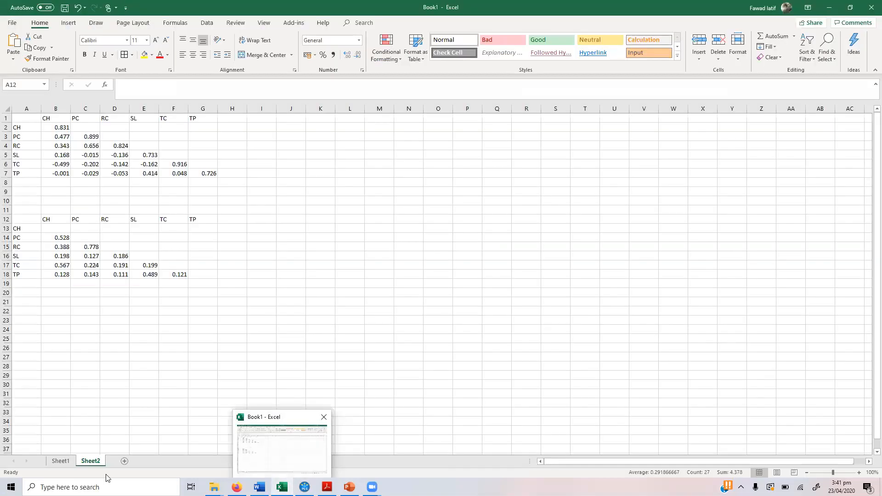
click(124, 462)
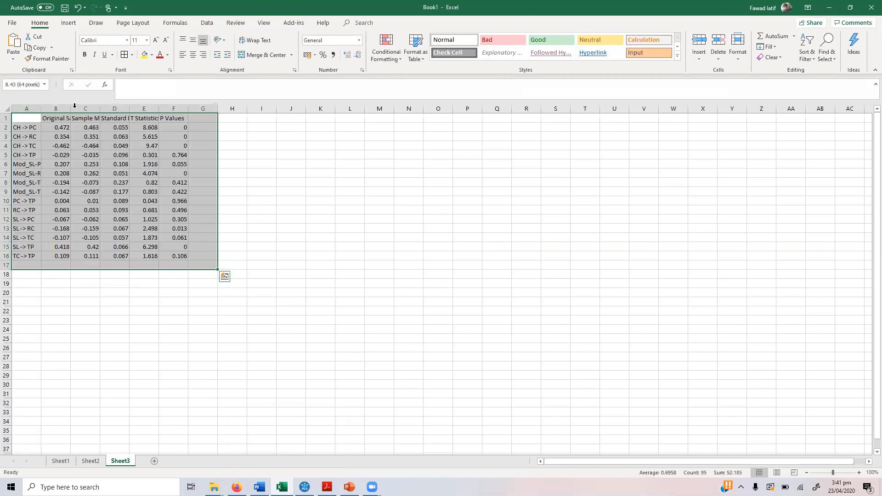
Step: AutoFit columns A through E so path names and headings display fully
double_click(40, 109)
double_click(93, 106)
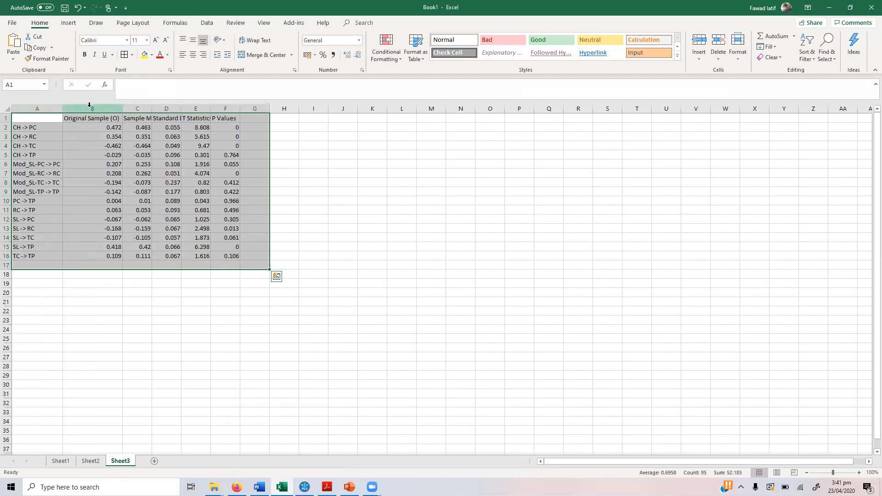
double_click(150, 108)
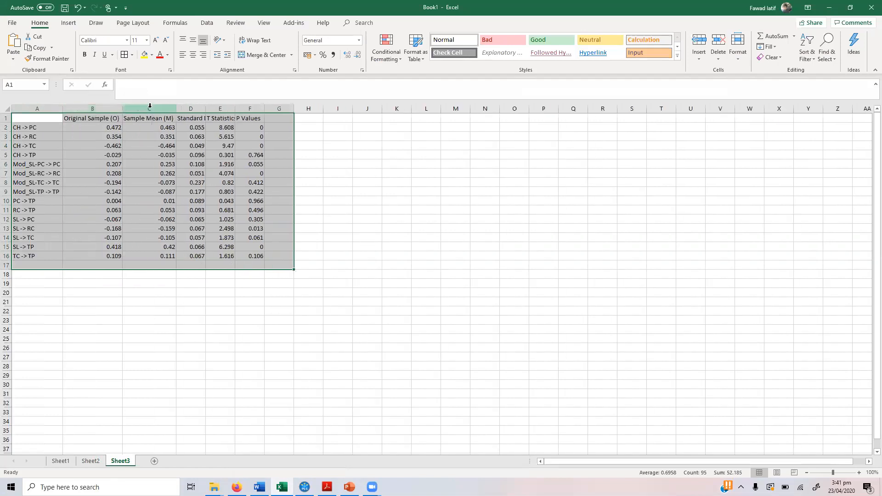
double_click(205, 106)
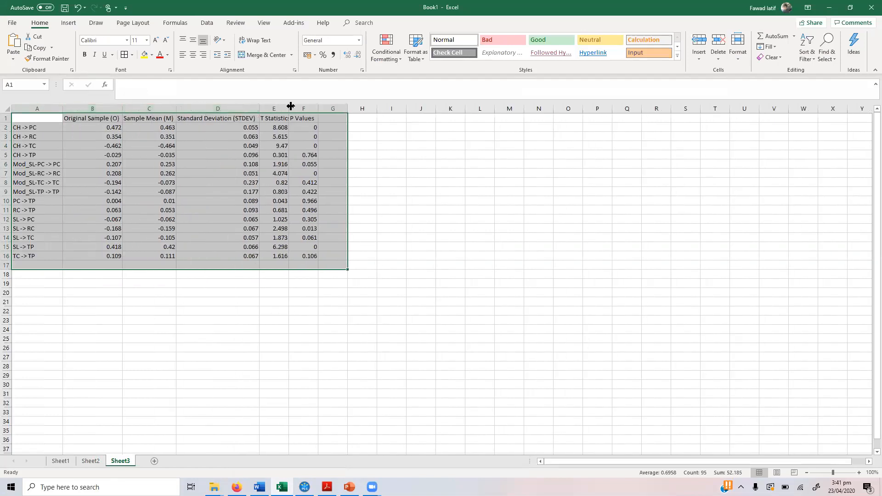
double_click(290, 106)
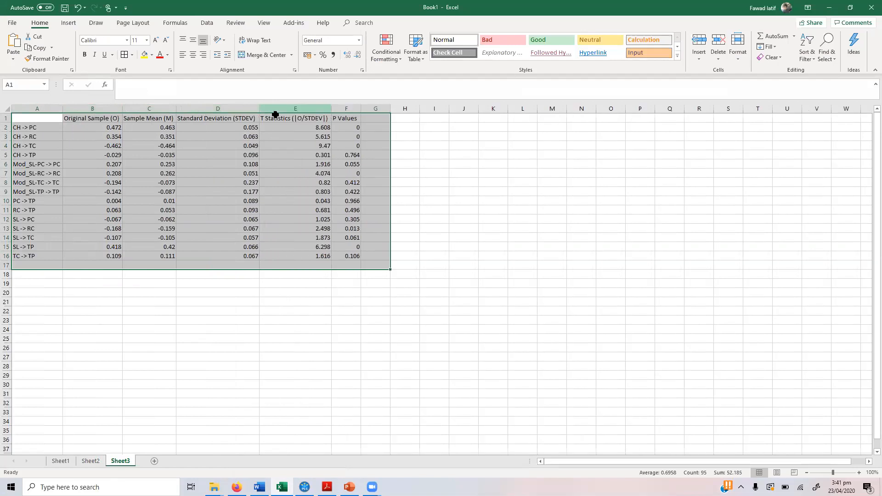
click(148, 109)
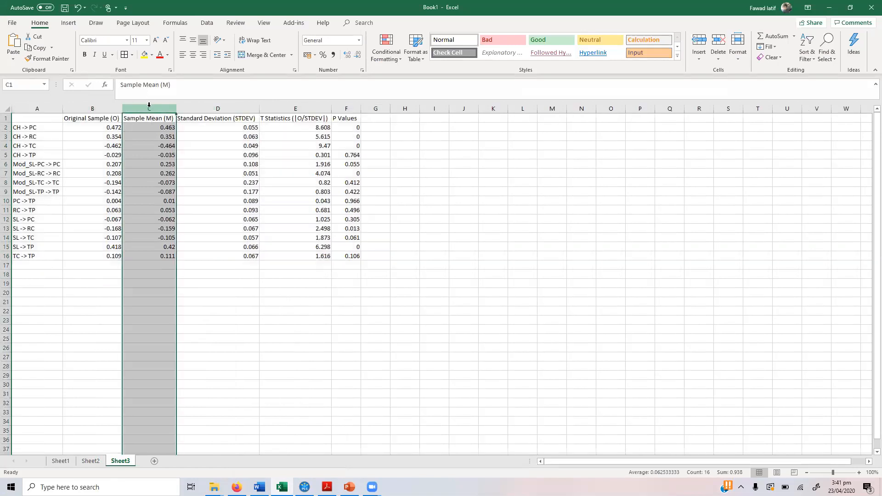
Step: Delete the Sample Mean (M) column and the four CH path rows, then widen column A
right_click(150, 109)
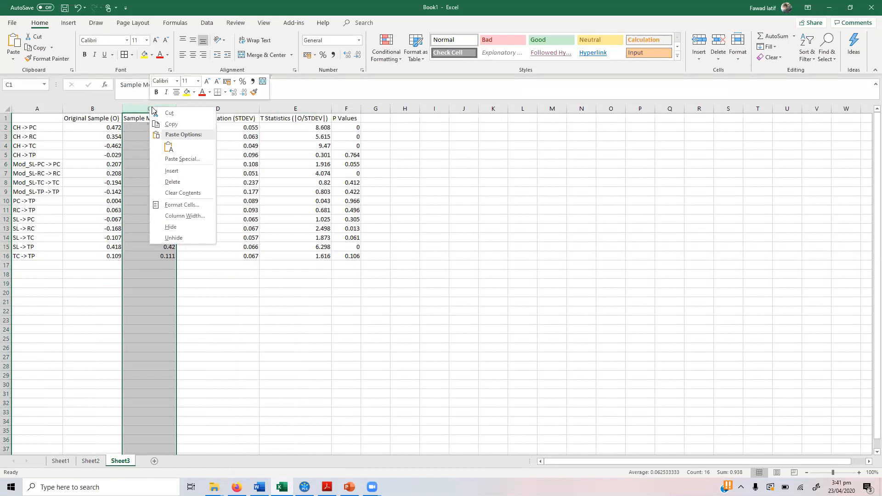
click(178, 185)
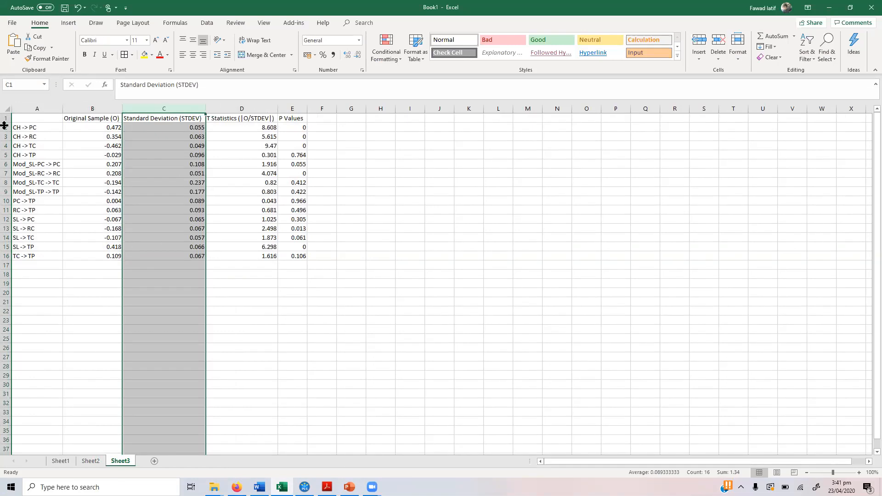
drag(7, 126, 8, 154)
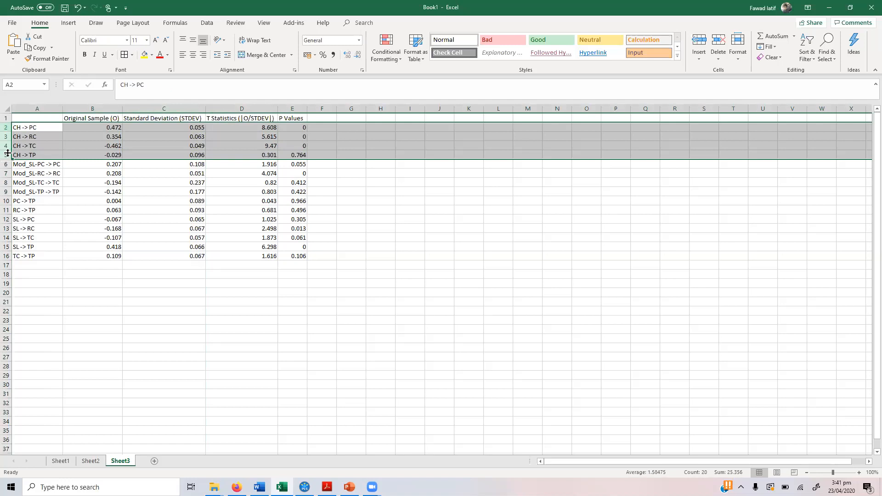
right_click(8, 154)
click(37, 224)
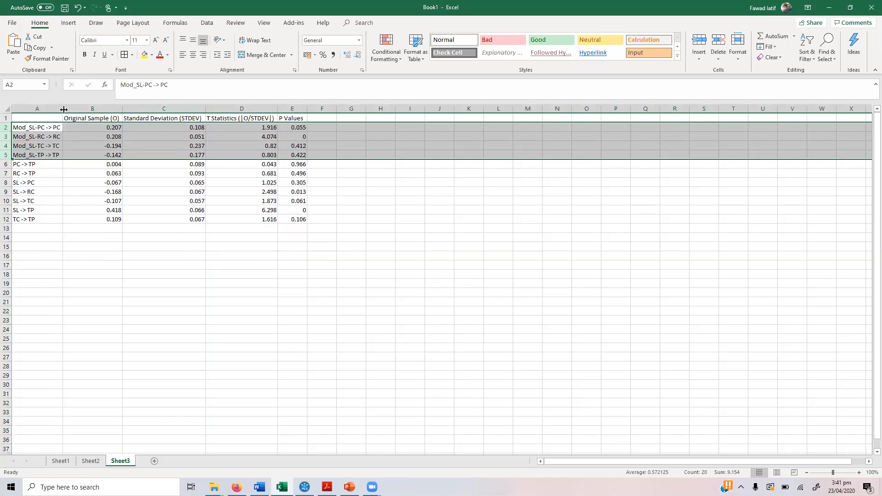
drag(64, 109, 79, 109)
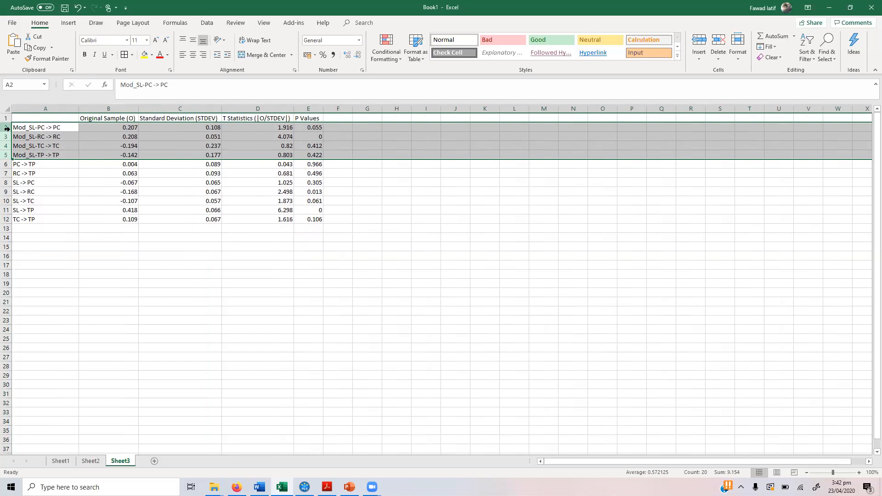
Step: Move the four Mod_SL moderation rows to the bottom of the table
key(ctrl+c)
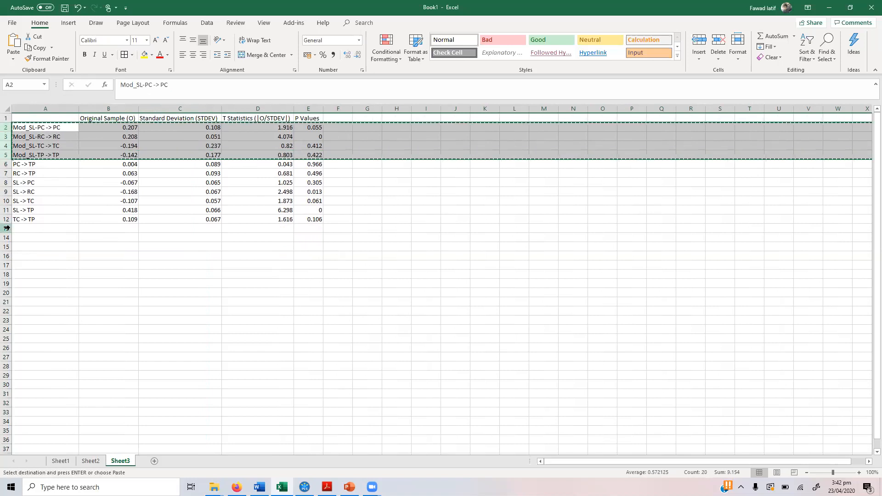
right_click(7, 229)
click(41, 291)
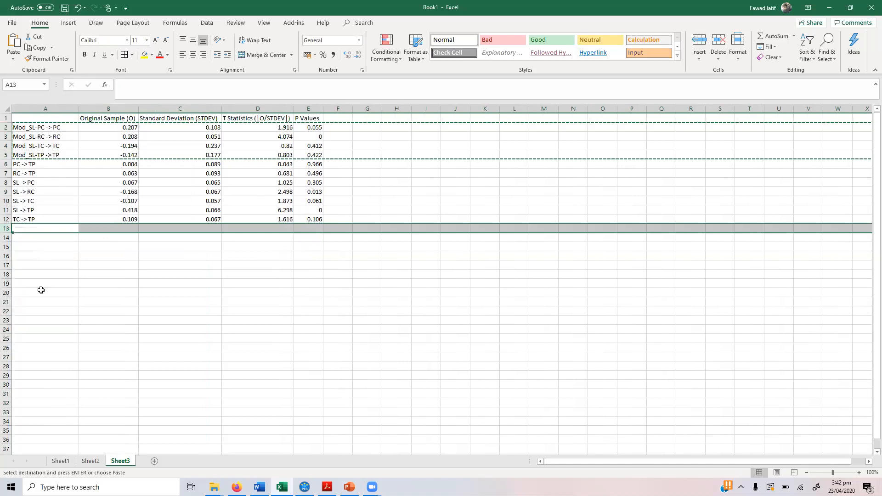
click(66, 273)
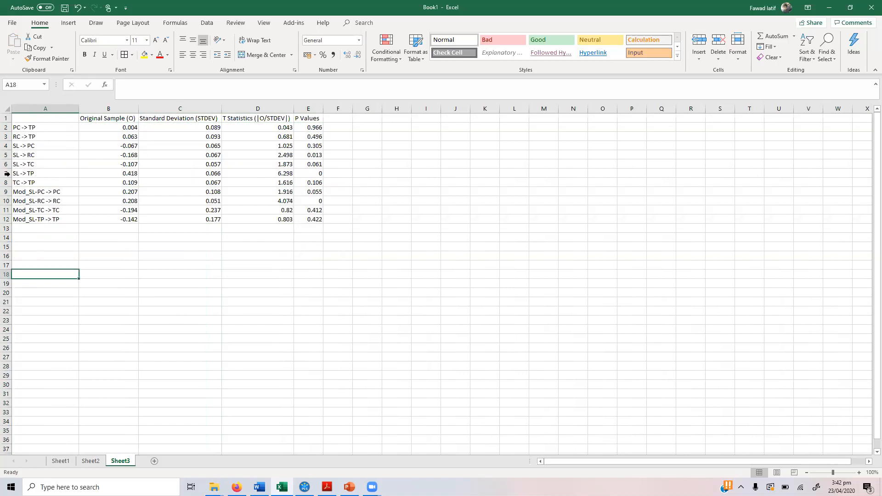
Step: Move the SL -> TP row to row 2, directly under the headings
click(7, 173)
right_click(7, 173)
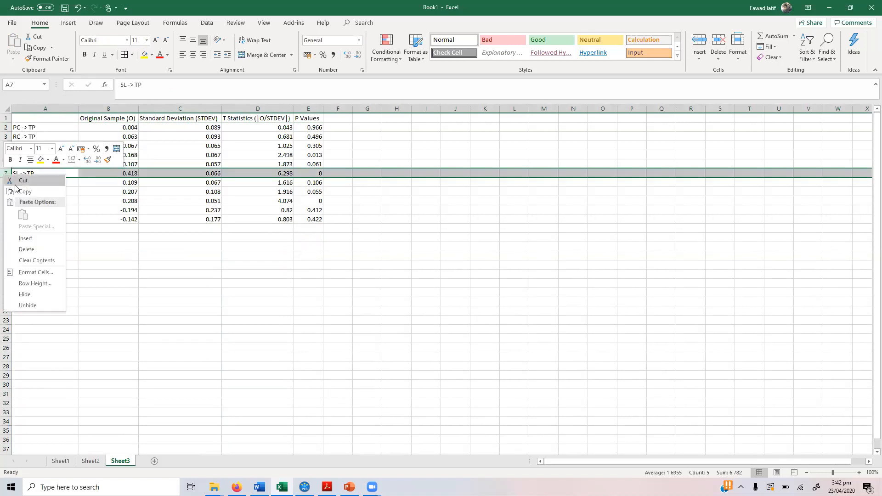
click(18, 180)
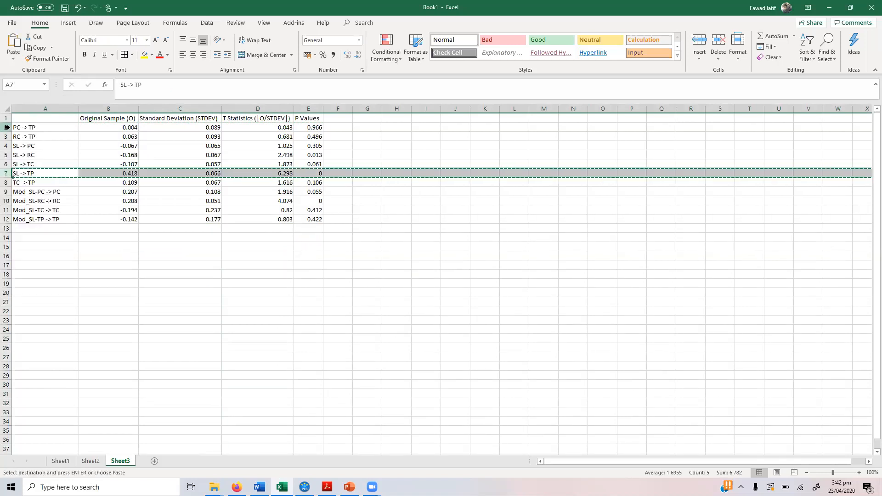
click(4, 129)
right_click(4, 130)
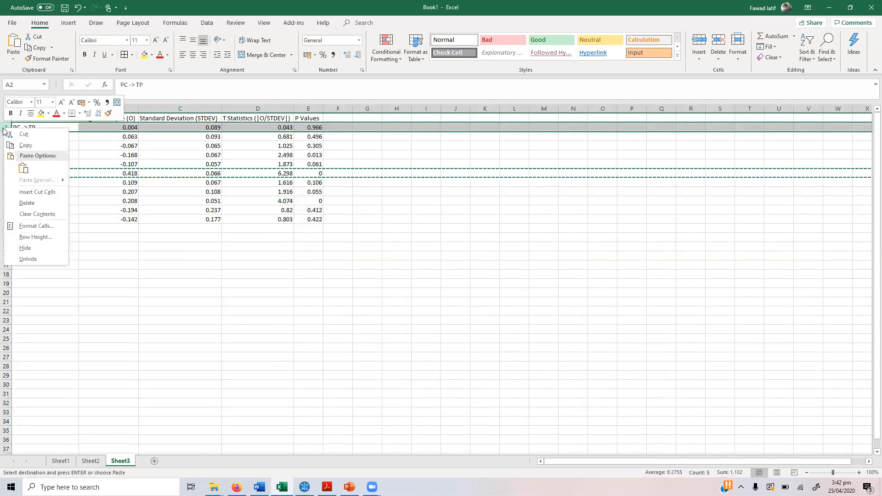
click(41, 191)
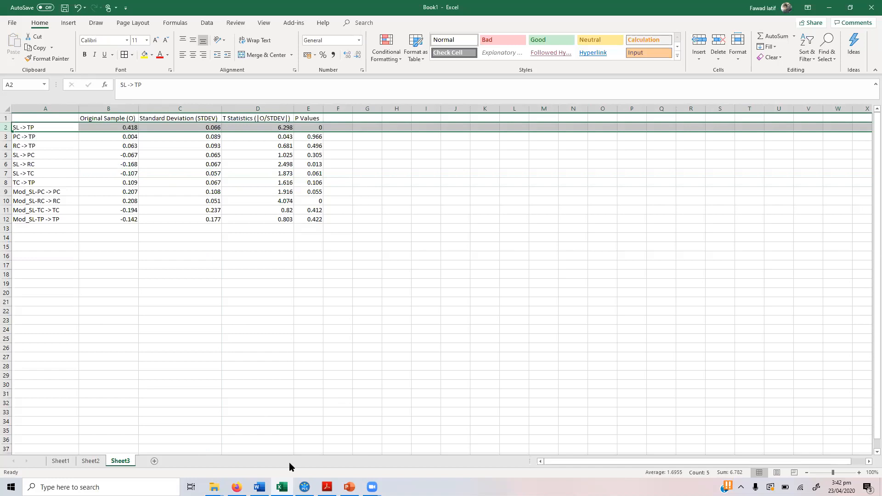
Step: Check the SM path model diagram in SmartPLS, then return to the Excel sheet
click(305, 486)
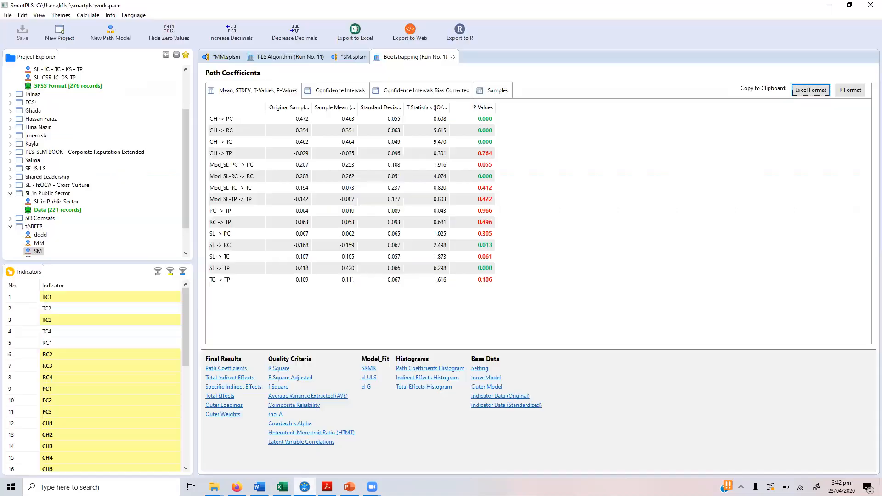
click(342, 56)
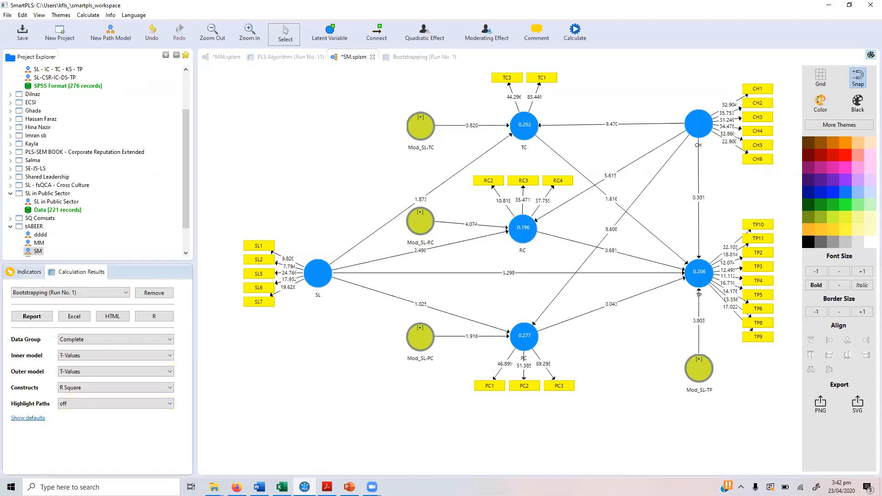
click(282, 487)
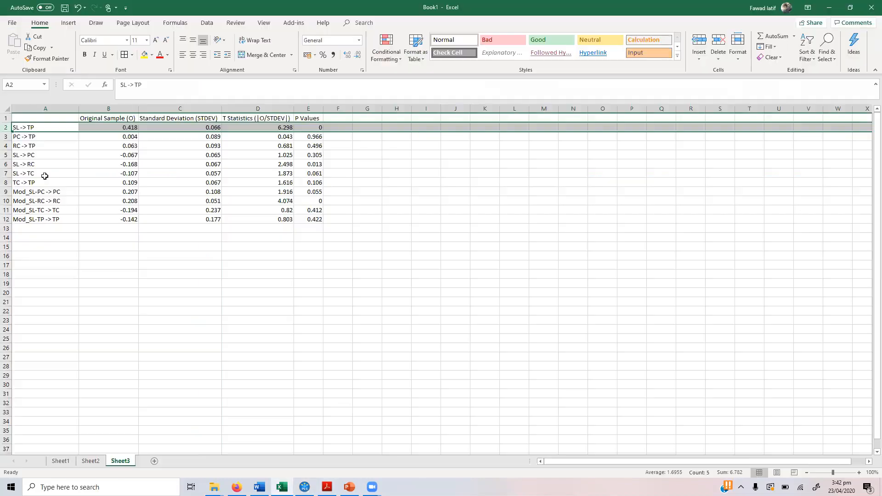
Step: Move the SL -> TC row to row 3
click(9, 165)
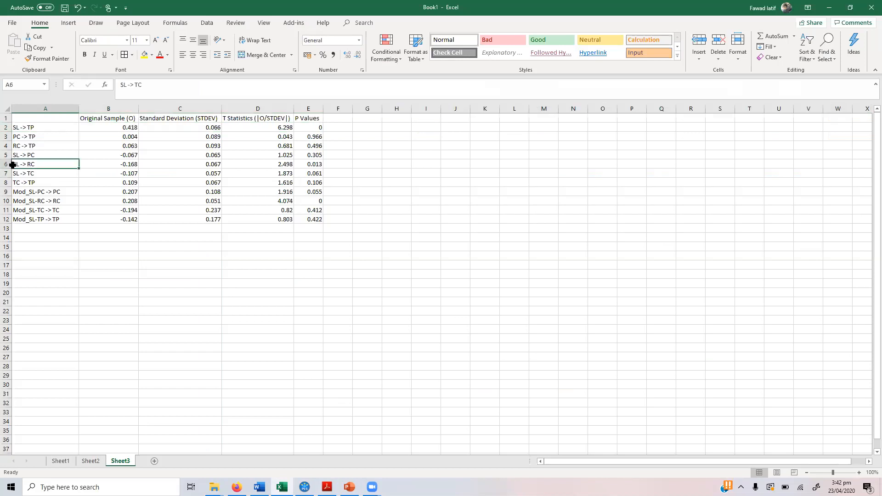
right_click(7, 171)
key(Escape)
click(5, 174)
right_click(6, 175)
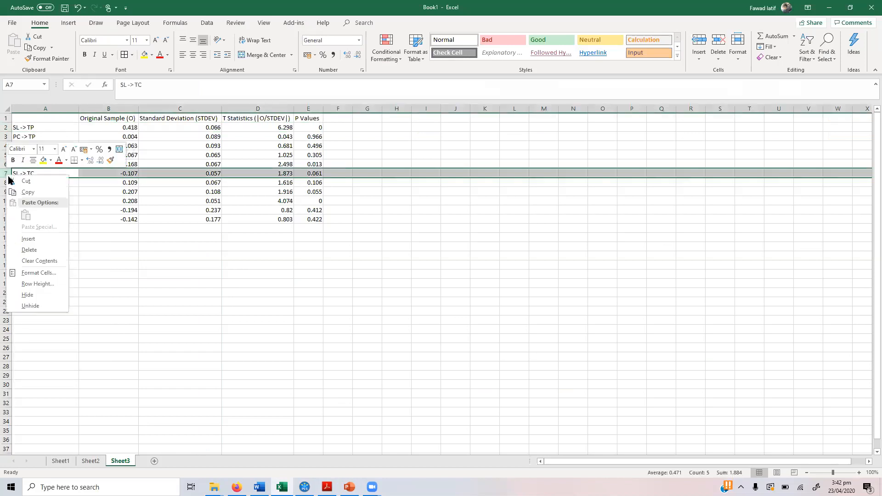
click(23, 181)
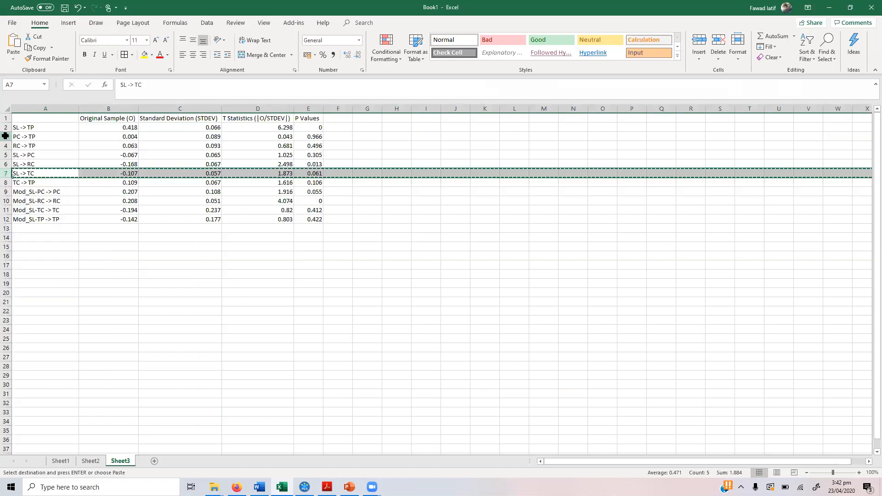
click(7, 136)
right_click(7, 136)
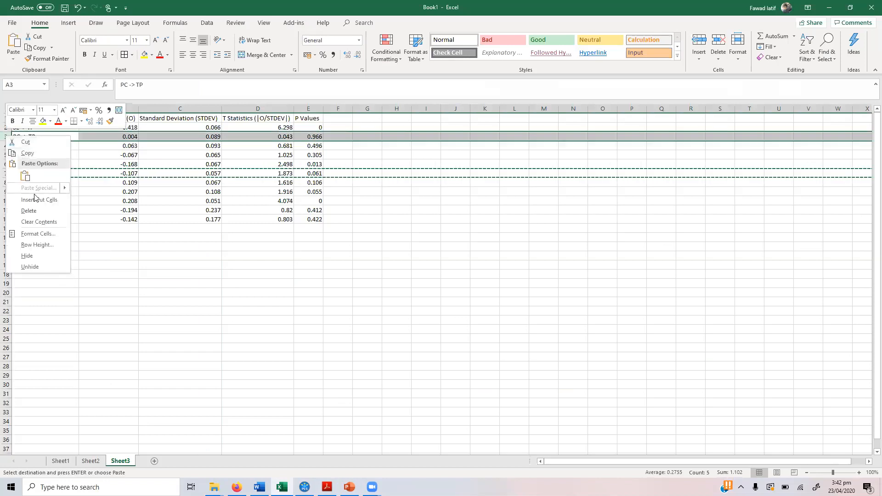
click(37, 200)
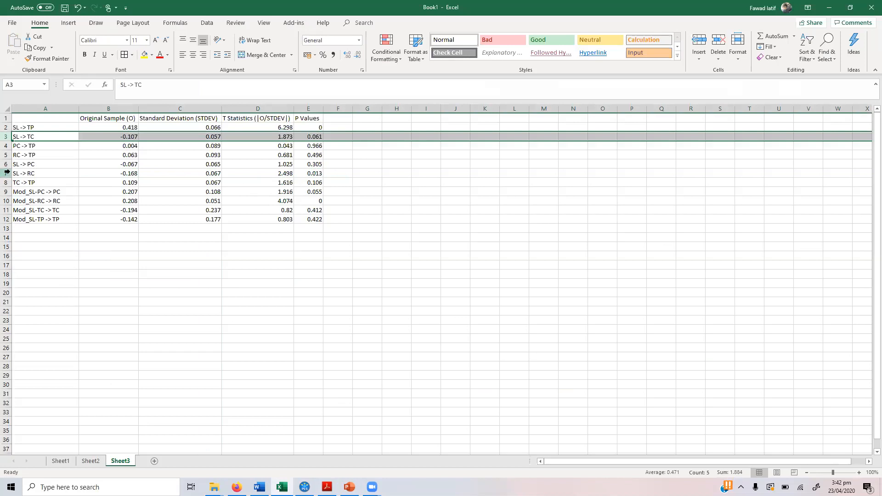
Step: Move the SL -> RC row up to row 4
click(7, 173)
right_click(7, 173)
click(21, 179)
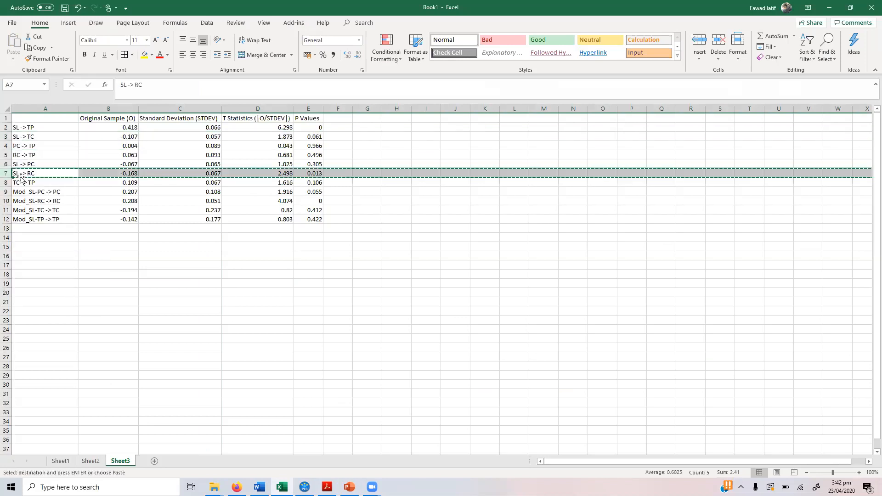
click(6, 146)
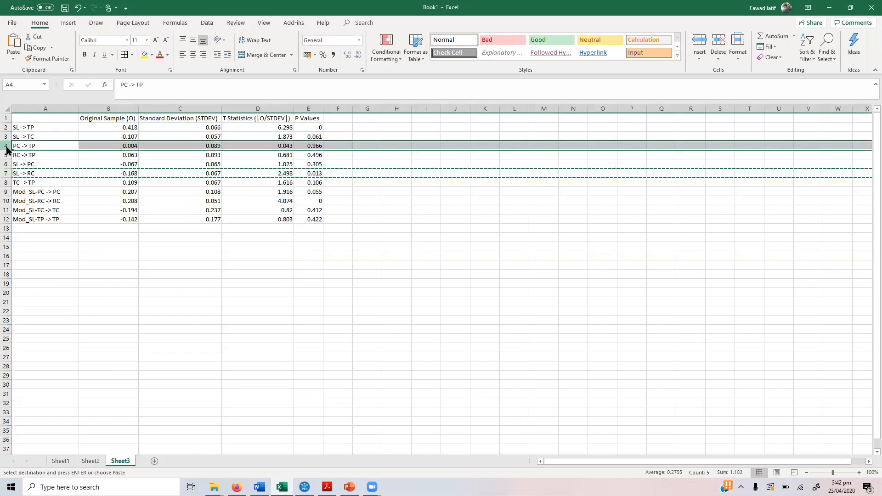
right_click(6, 147)
click(37, 208)
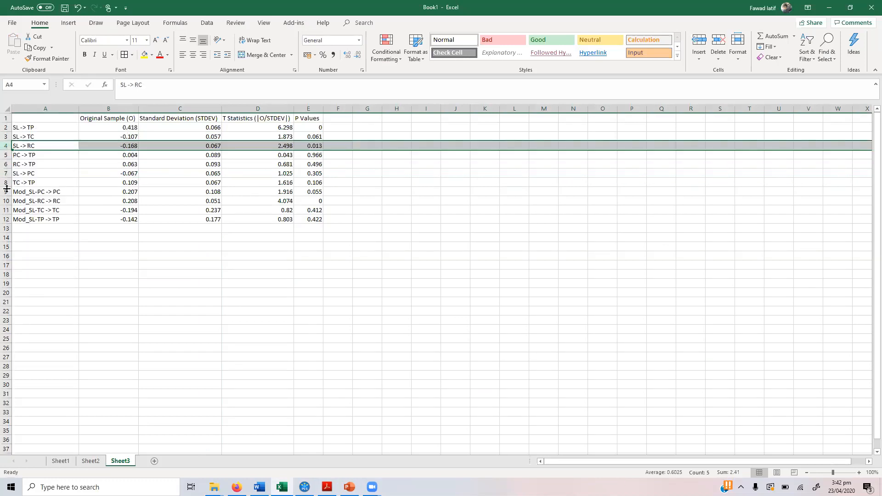
Step: Move the SL -> PC row into row 4, just above SL -> RC
click(6, 172)
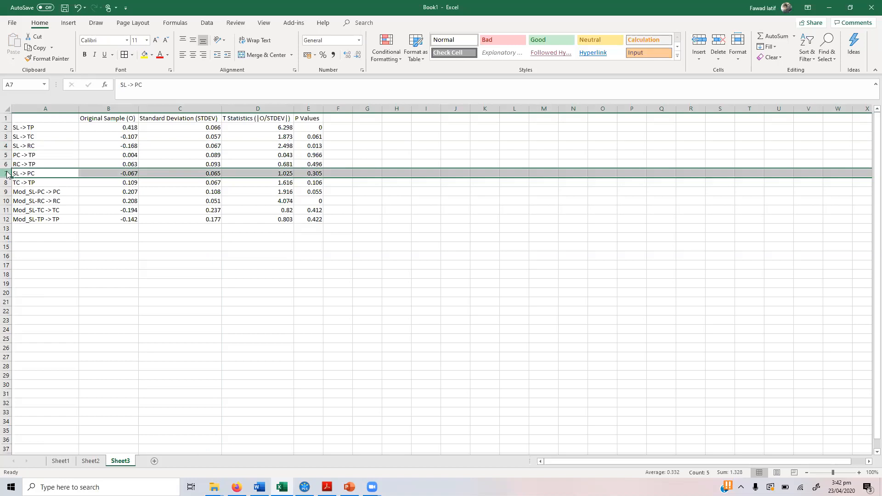
right_click(8, 174)
click(23, 182)
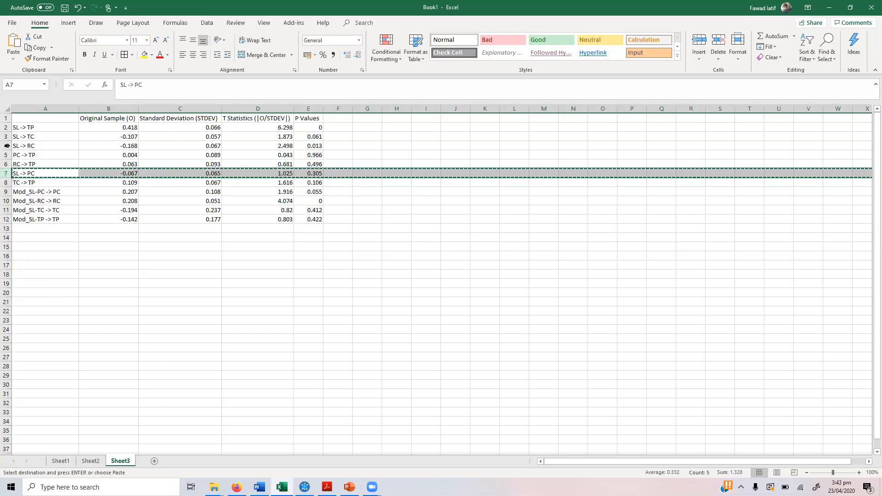
click(6, 146)
right_click(6, 145)
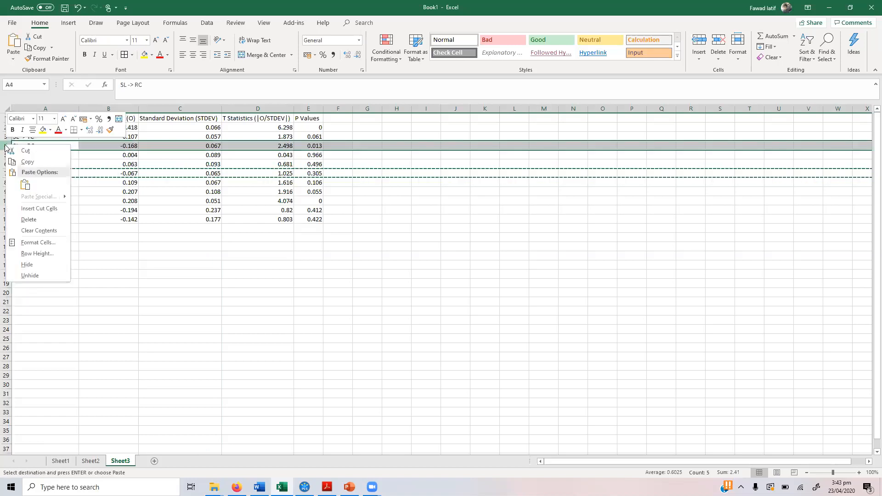
click(34, 209)
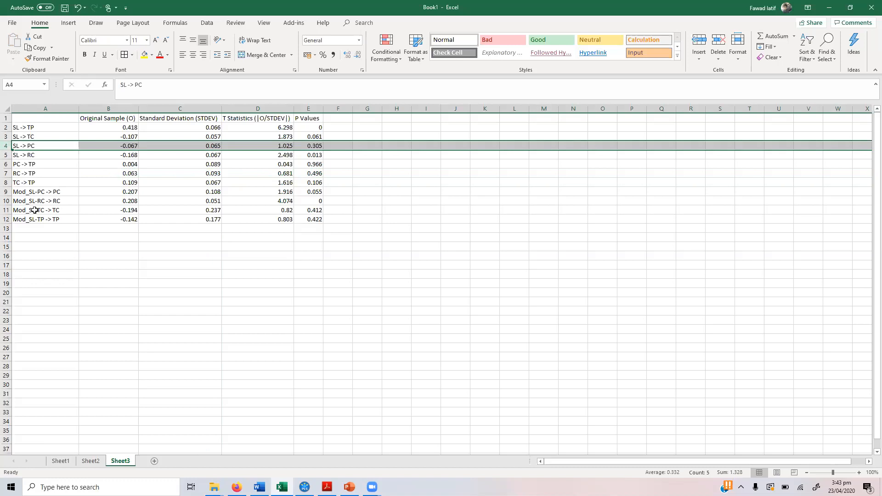
Step: Place the TC -> TP row directly above PC -> TP, undoing a misplaced insert
click(6, 182)
right_click(6, 186)
click(28, 209)
click(7, 155)
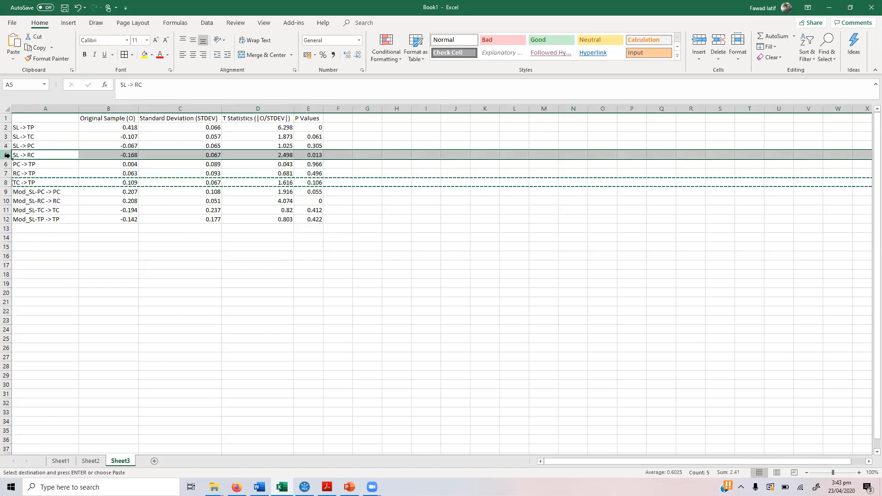
right_click(7, 156)
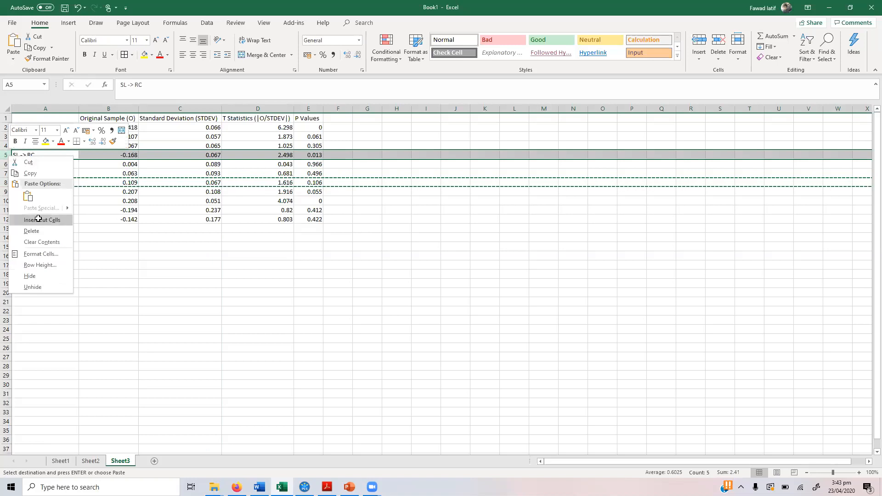
click(39, 220)
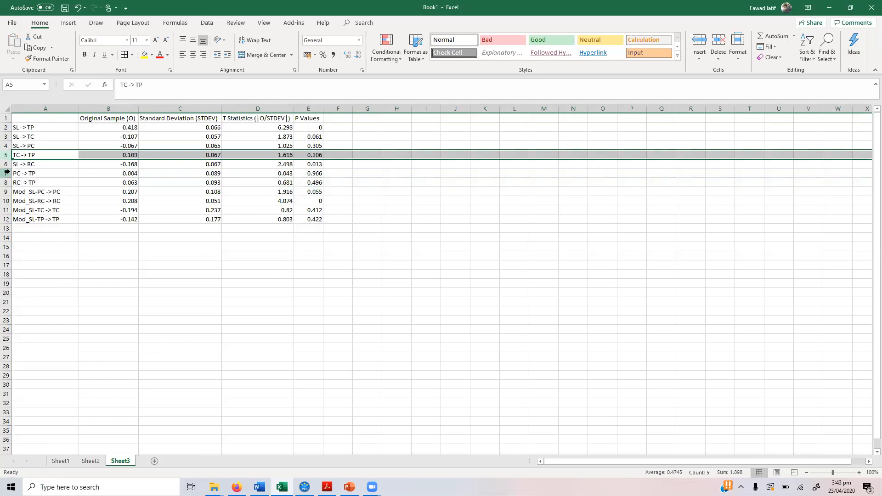
key(ctrl+z)
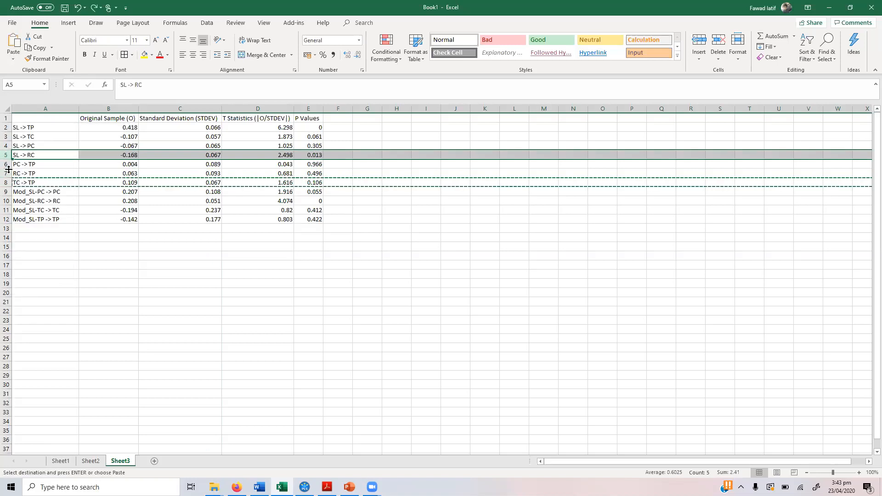
click(7, 163)
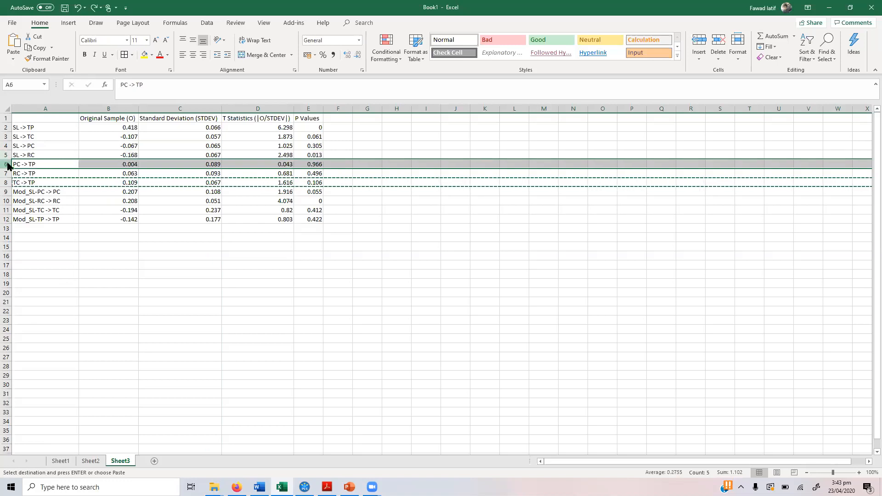
right_click(8, 164)
click(35, 228)
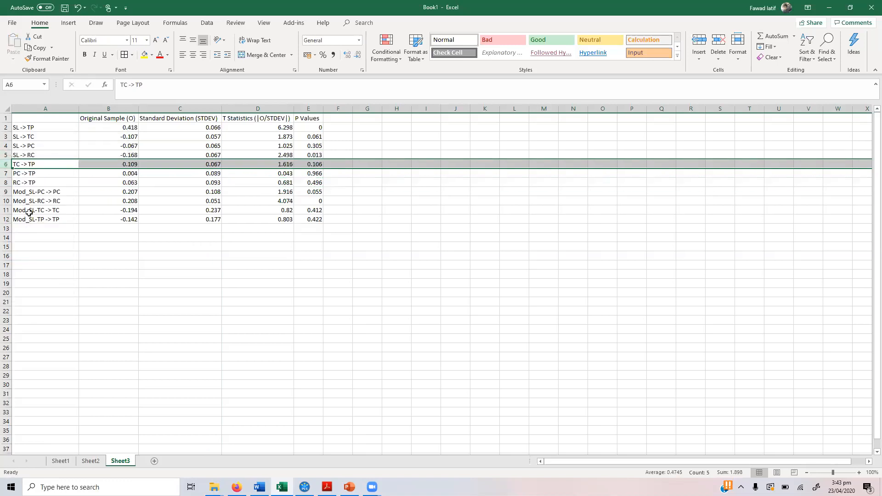
Step: Move the RC -> TP row between TC -> TP and PC -> TP
click(7, 182)
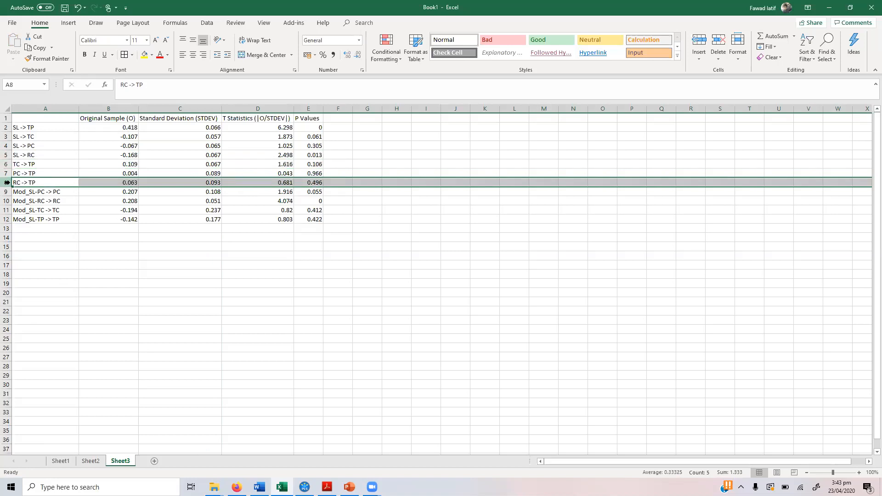
right_click(7, 182)
click(18, 197)
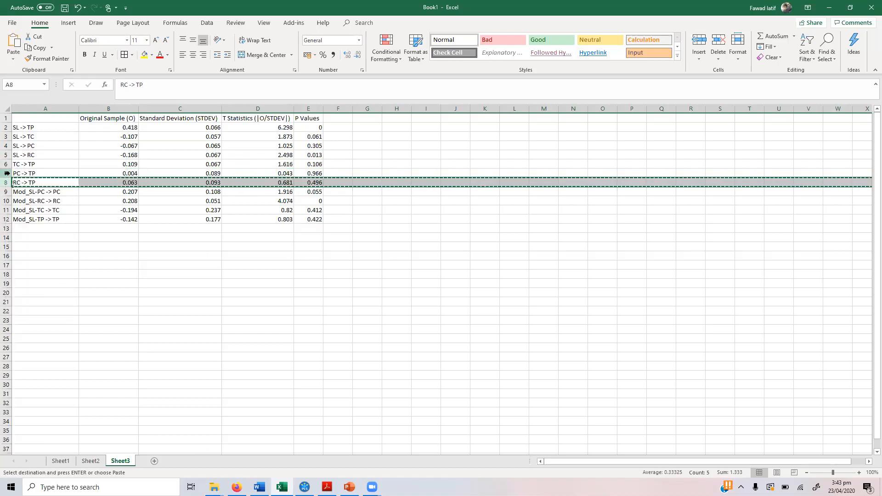
click(6, 174)
right_click(6, 174)
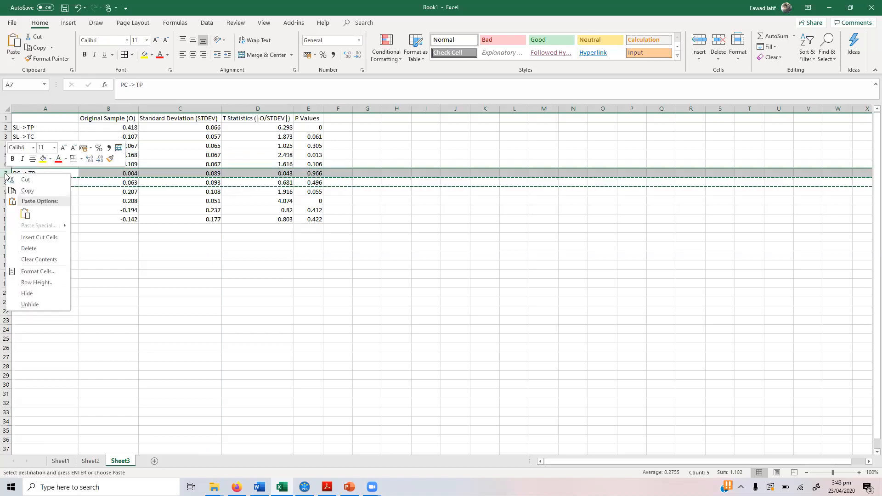
click(39, 238)
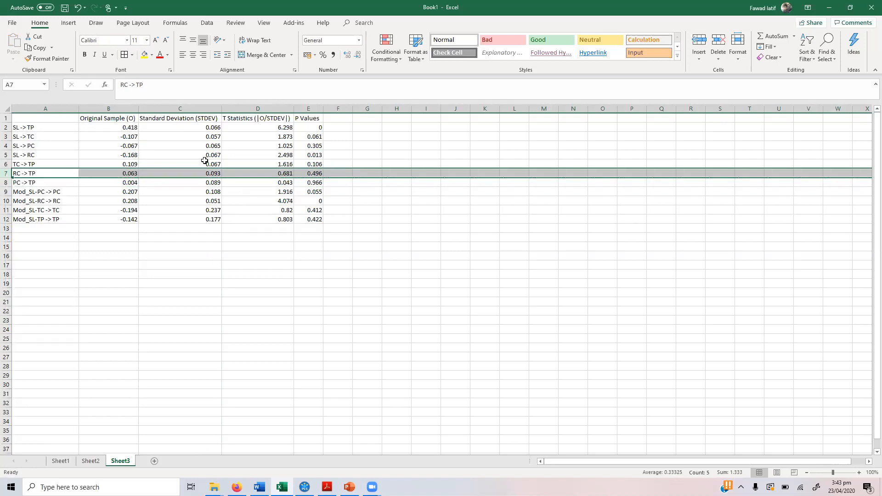
Step: Review the P values of the first seven paths and select their statistics block
click(314, 127)
click(315, 137)
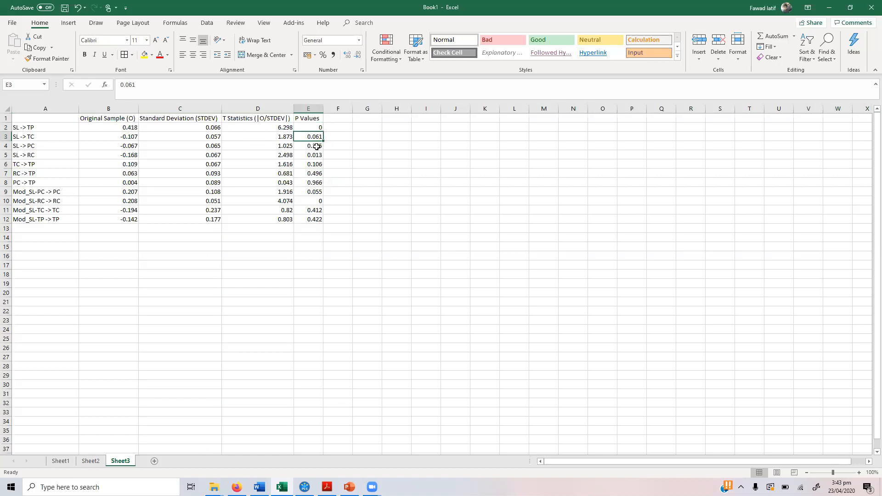
click(316, 146)
click(314, 157)
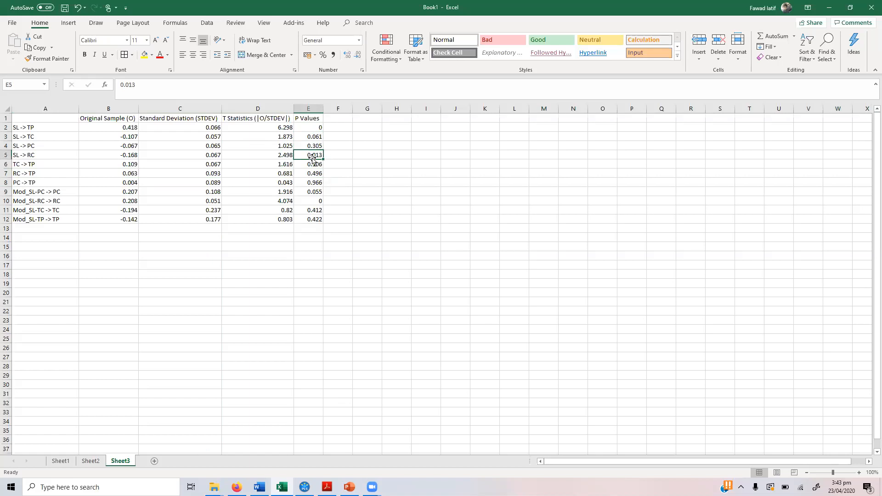
click(313, 164)
click(315, 173)
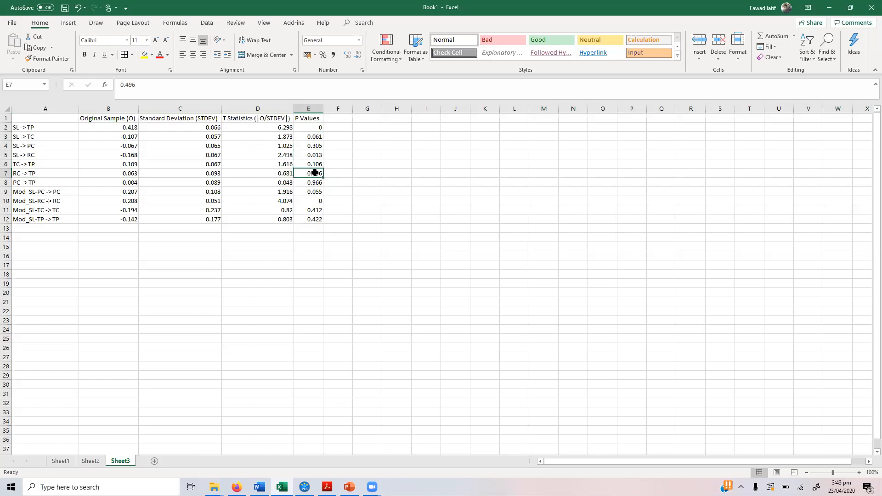
click(316, 181)
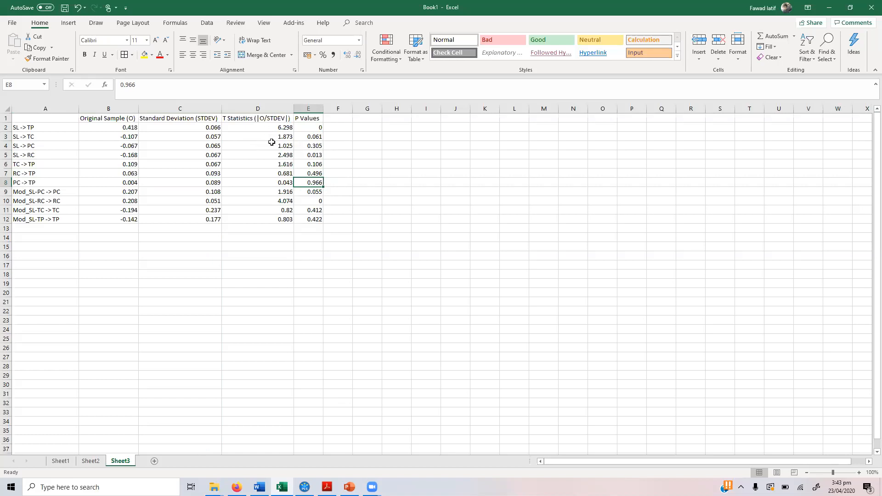
click(308, 127)
drag(84, 127, 310, 180)
Step: Format the selected path statistics as Number with 3 decimal places
right_click(312, 182)
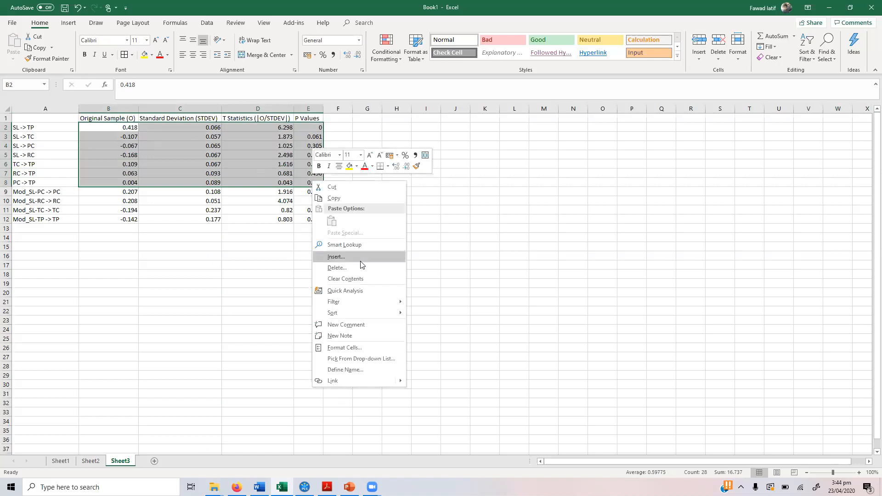
click(371, 348)
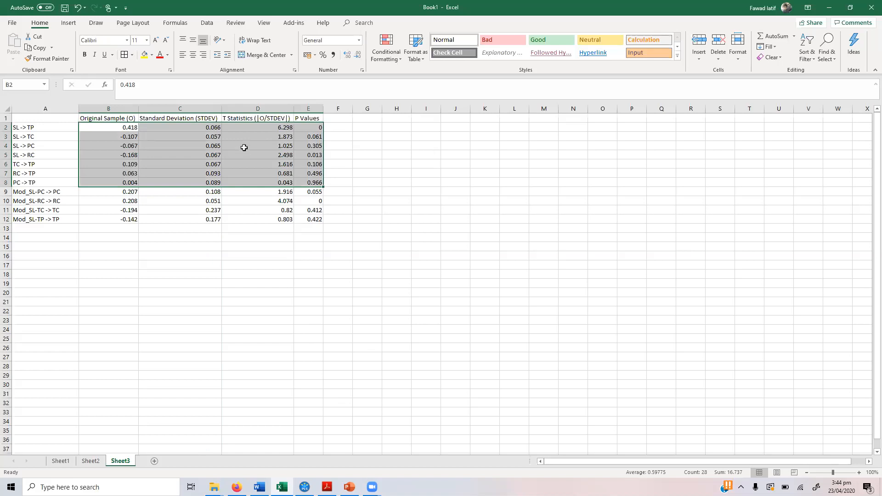
click(268, 280)
click(381, 292)
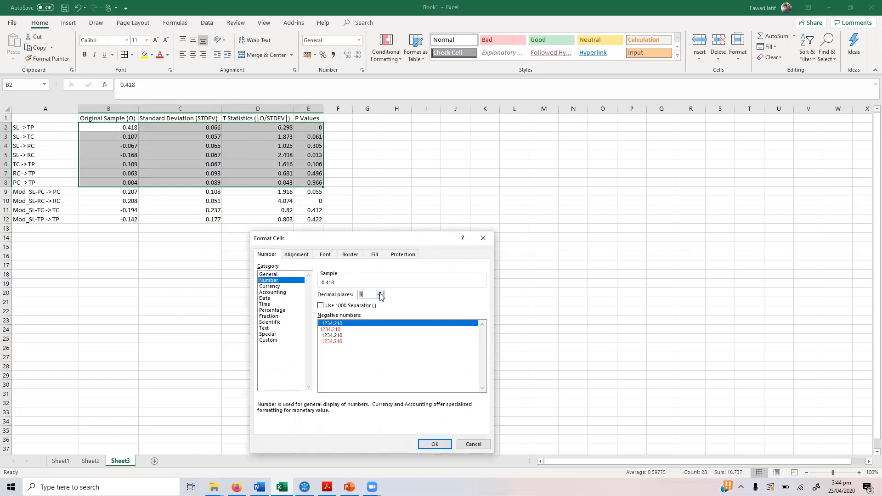
click(435, 443)
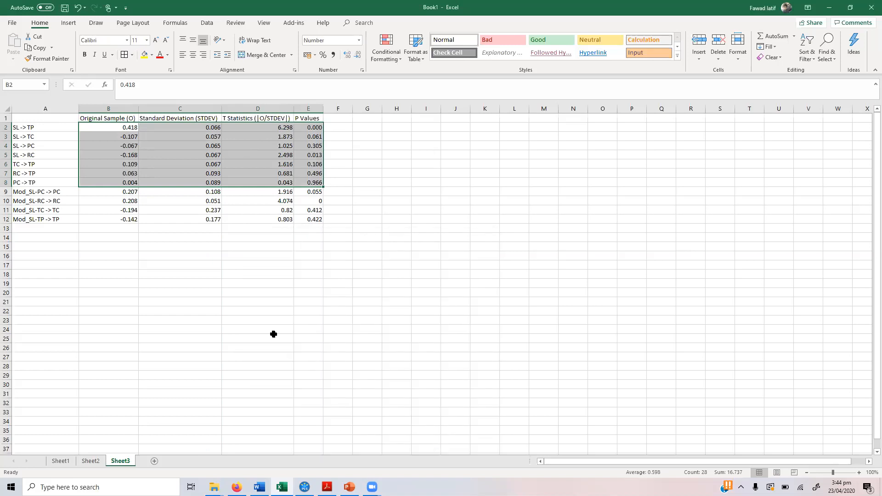
Step: Copy the table block A1:E8 and switch to the Word report
click(52, 118)
drag(52, 118, 305, 179)
key(ctrl+c)
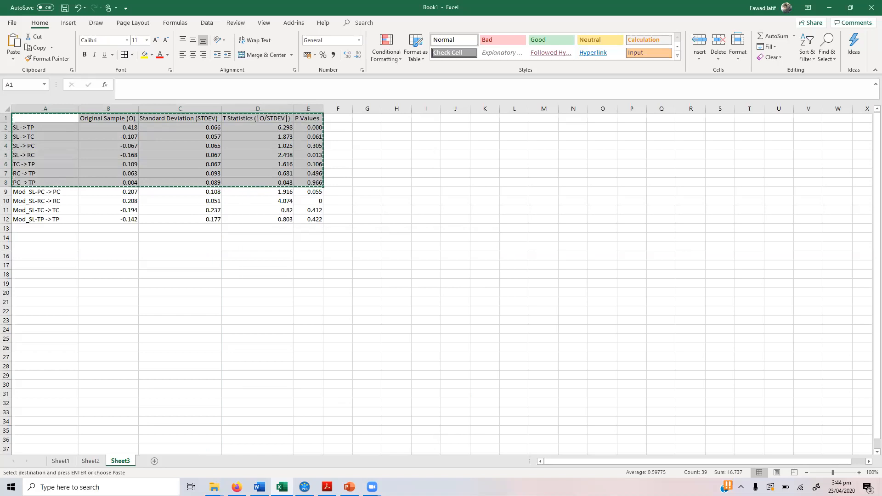
key(alt+Tab)
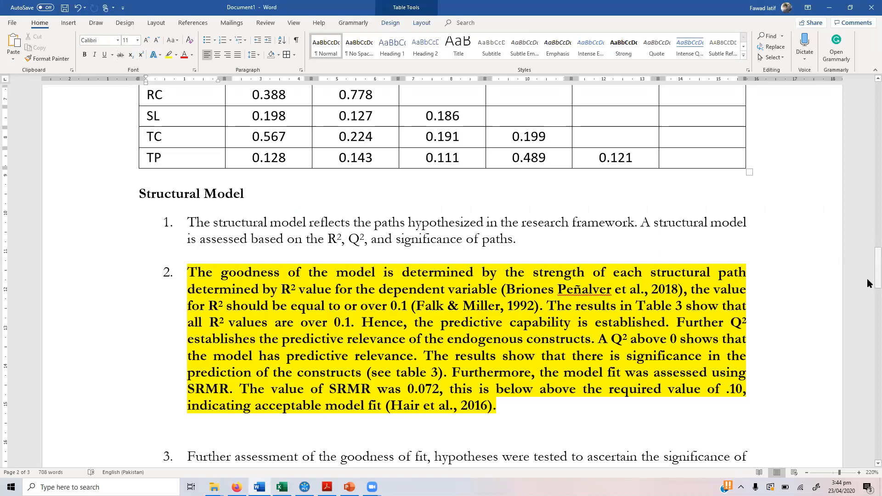
Step: Add a new left-aligned paragraph after the 'Insert Table 3 here' line
scroll(868, 283, down, 8)
click(527, 227)
key(Return)
key(ctrl+l)
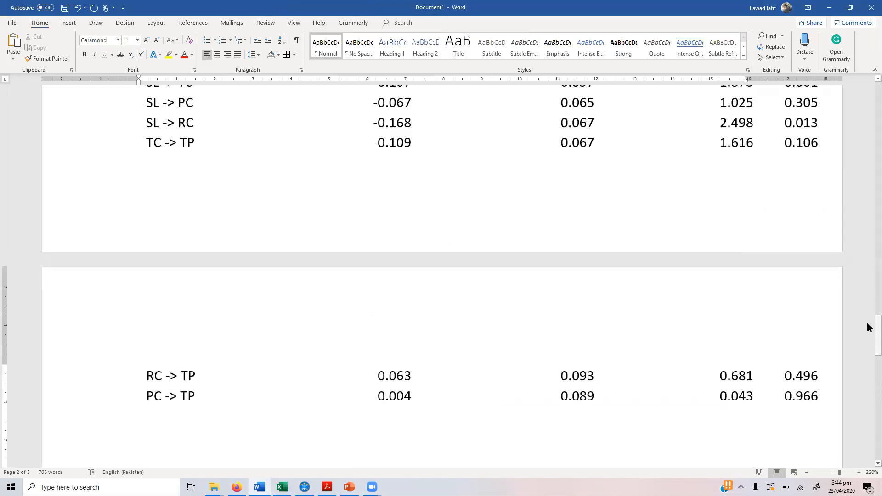
Step: AutoFit the pasted results table to the window and apply All Borders
scroll(122, 223, up, 5)
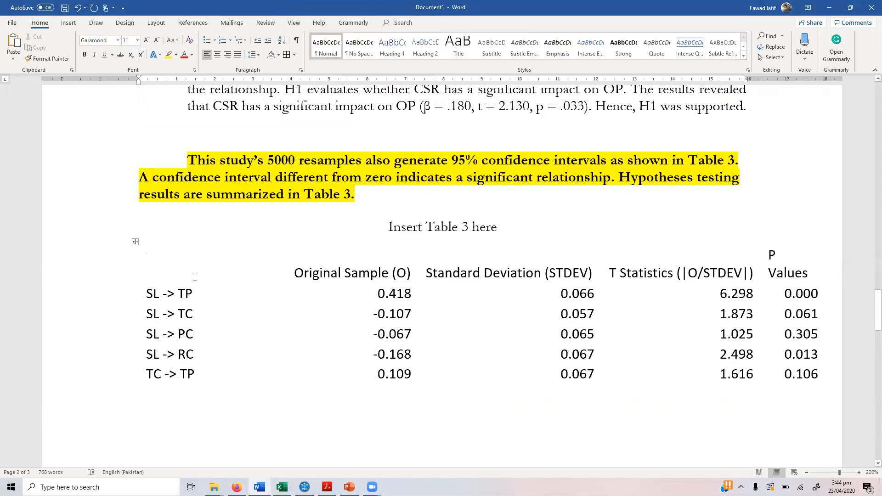
click(135, 242)
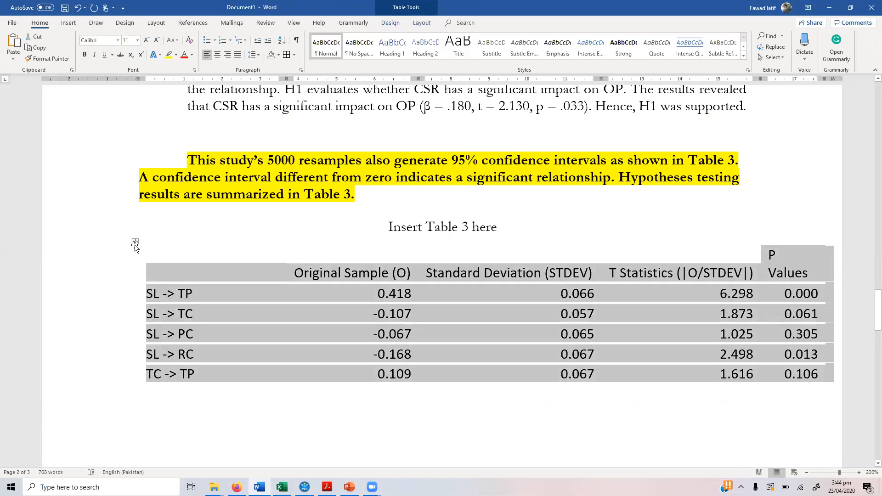
right_click(134, 245)
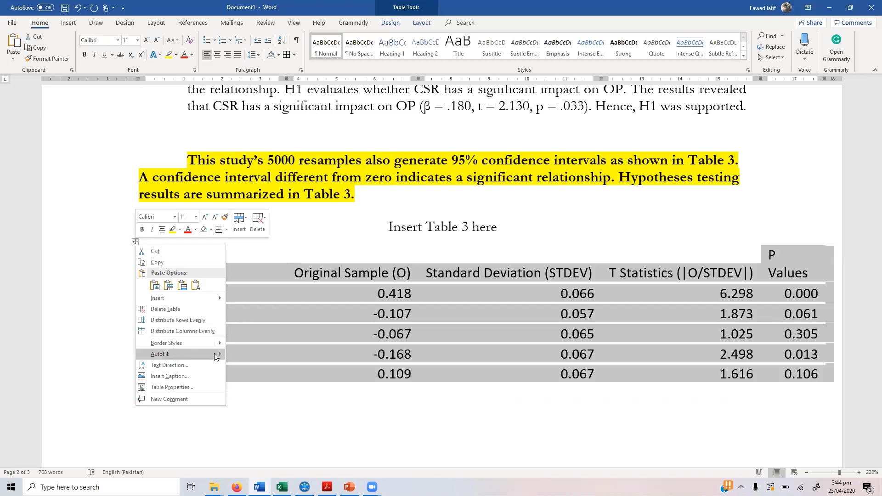
mouse_move(214, 353)
click(249, 364)
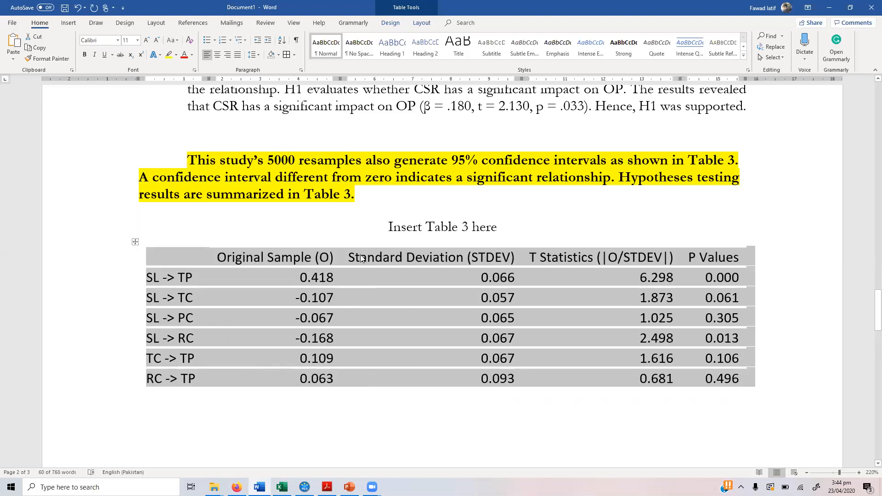
click(287, 55)
click(399, 140)
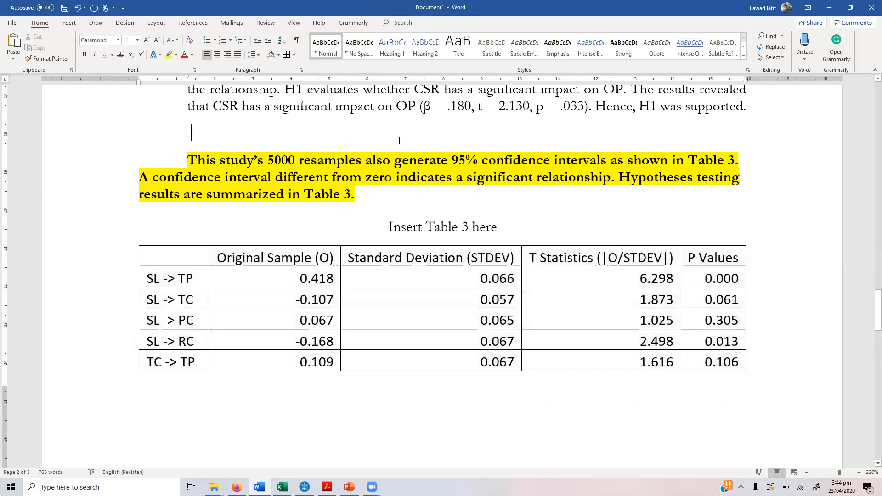
drag(877, 302, 869, 276)
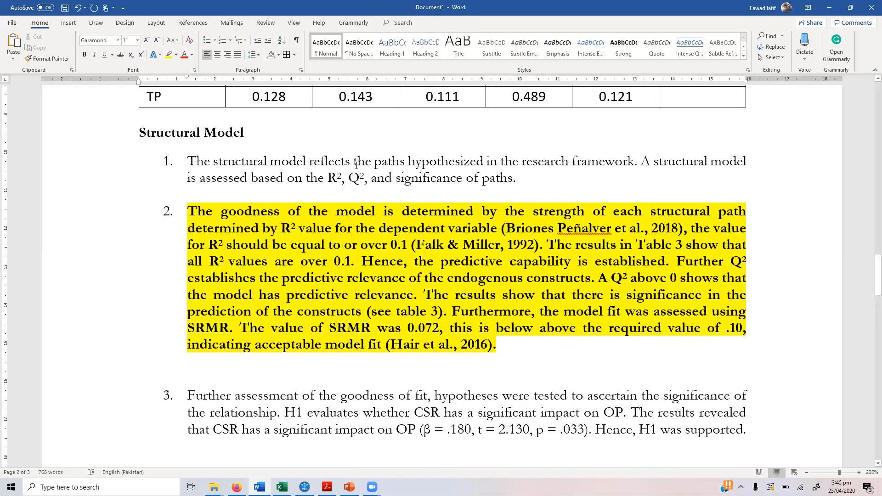
Step: Place the cursor in the model-fit paragraph, then switch to the SmartPLS project
click(222, 219)
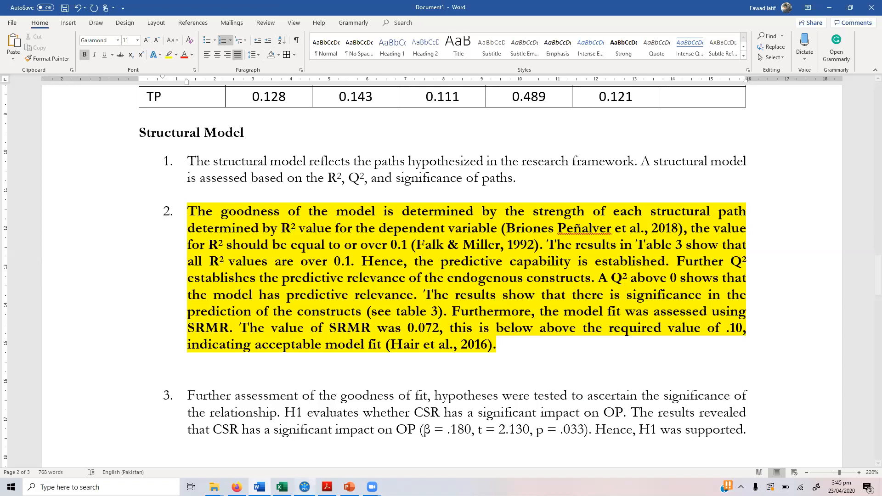
mouse_move(304, 487)
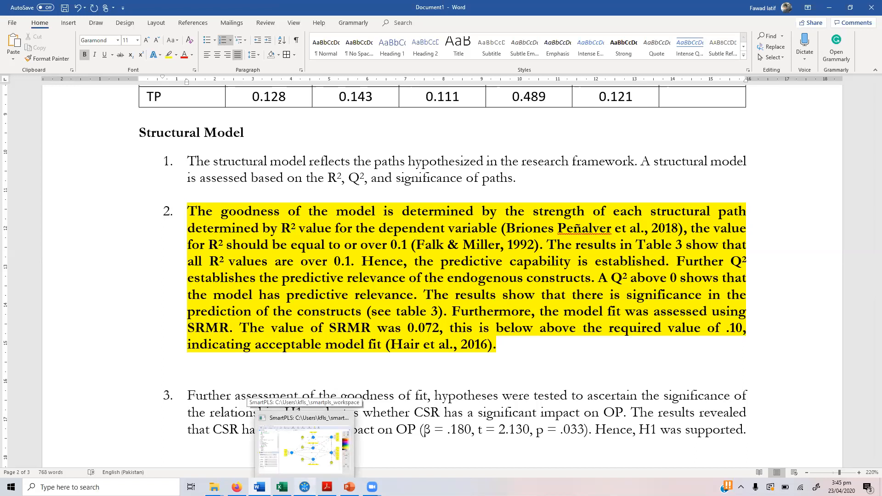
click(303, 445)
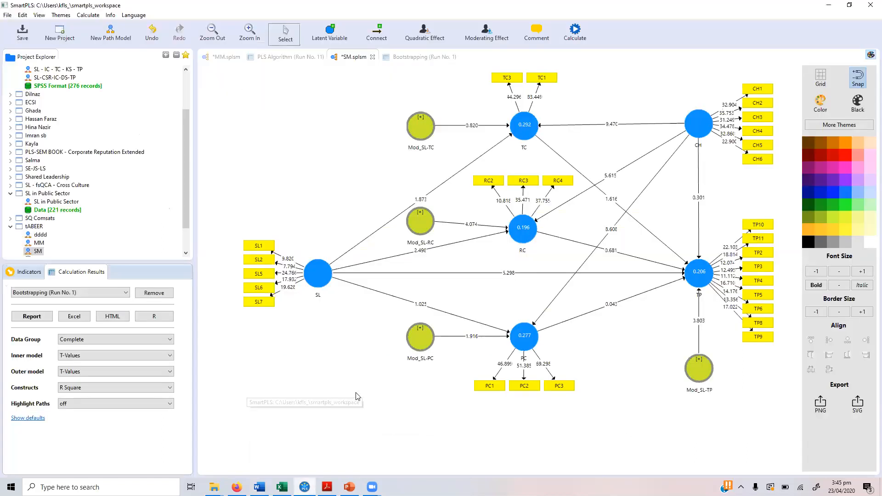
click(412, 58)
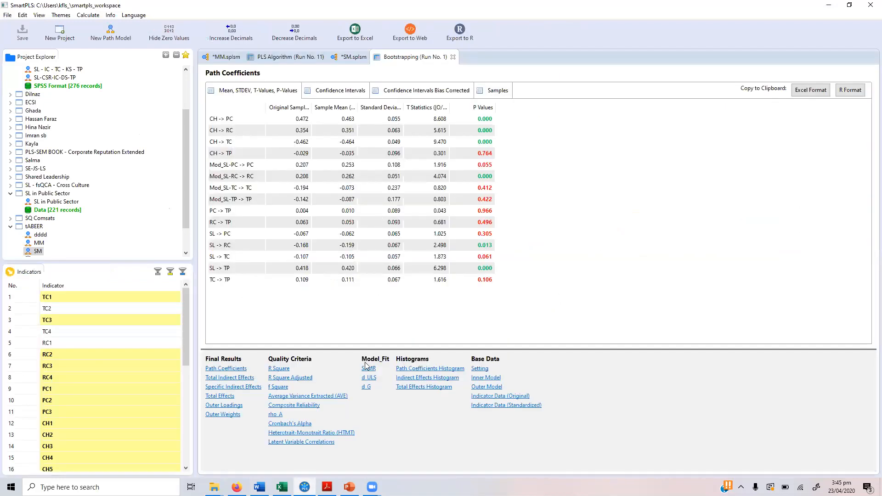
click(279, 368)
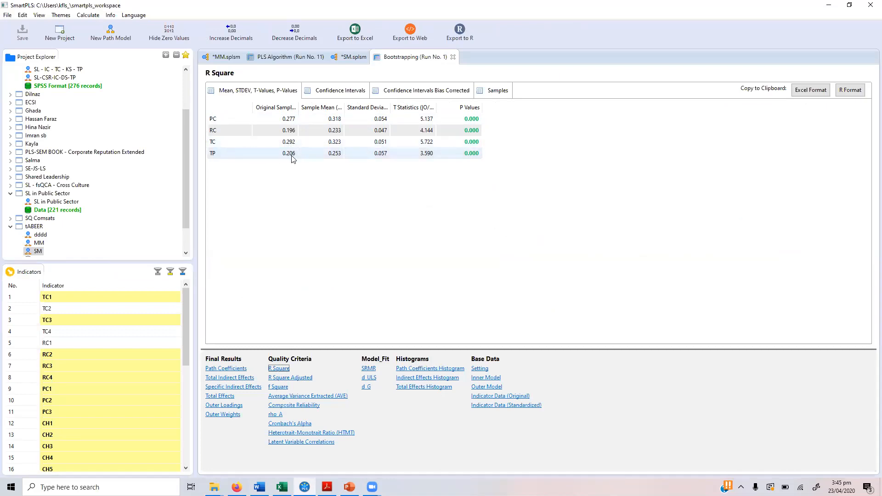
click(344, 57)
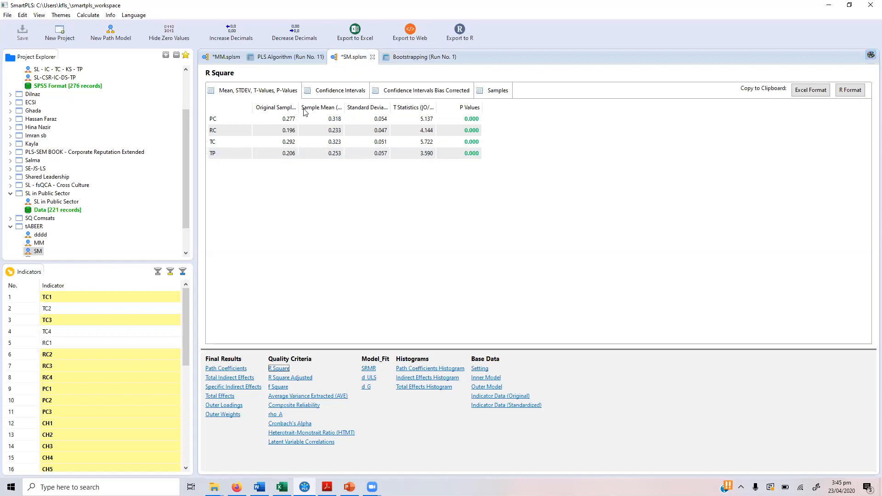
click(396, 57)
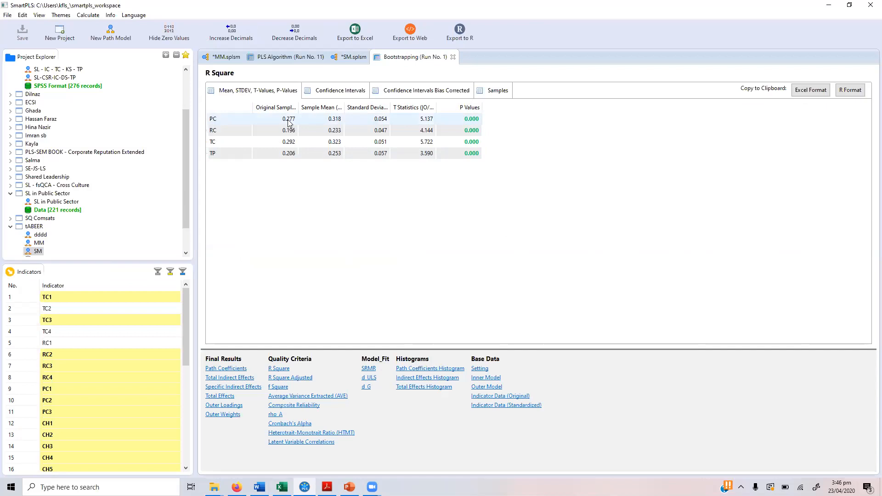
click(346, 59)
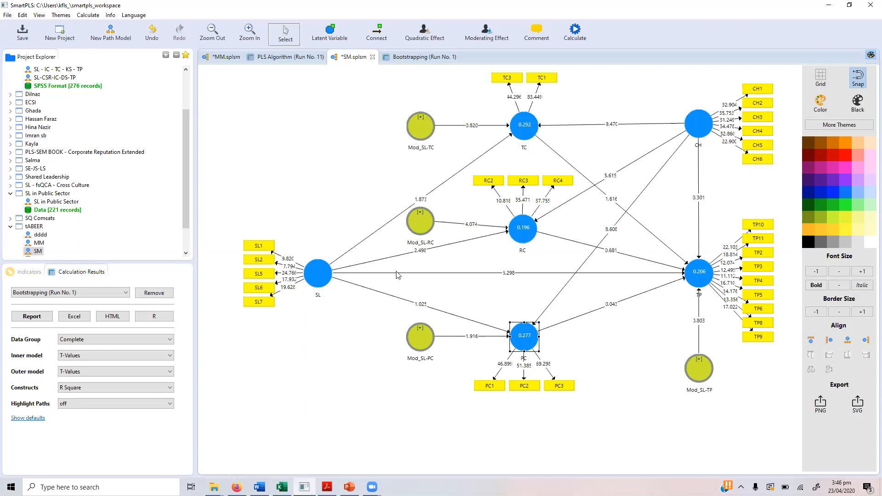
Step: Select the SL, Mod_SL-PC and CH constructs and open the bootstrapping R Square results
ctrl+click(320, 281)
ctrl+click(421, 339)
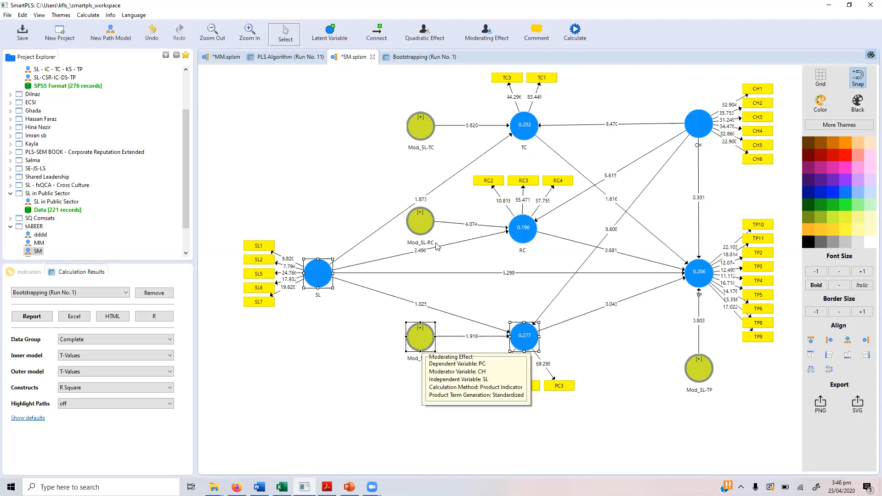
ctrl+click(697, 123)
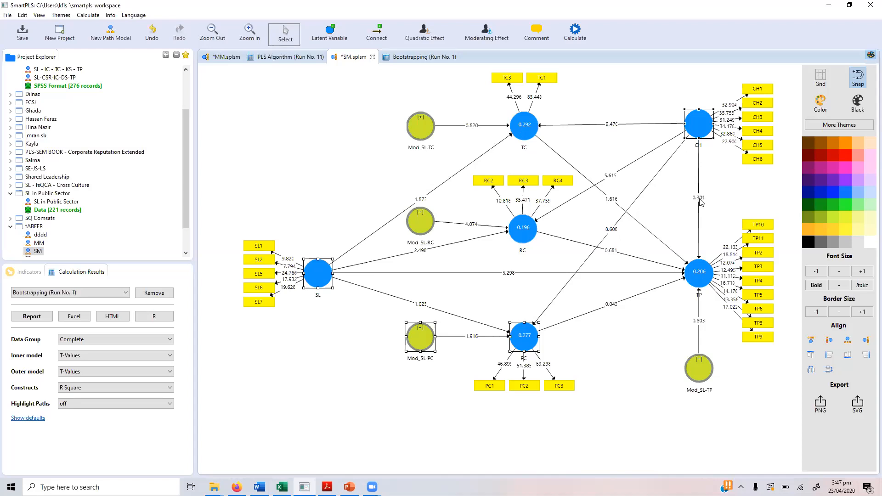
click(408, 61)
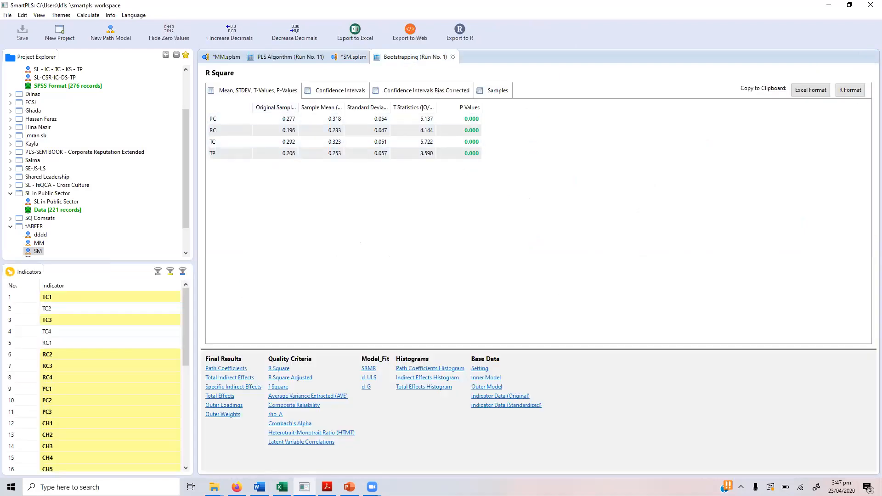
Step: Copy SmartPLS's bootstrapped R Square table in Excel format and bring up the Excel workbook
click(259, 487)
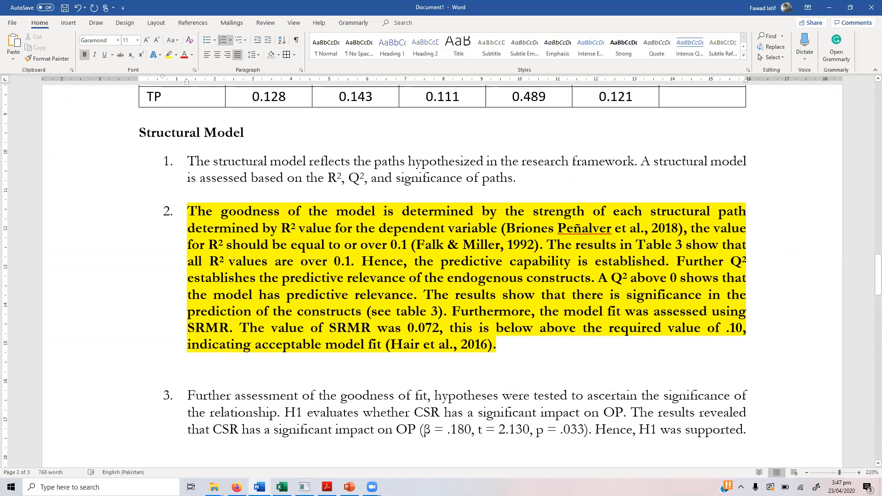
click(304, 487)
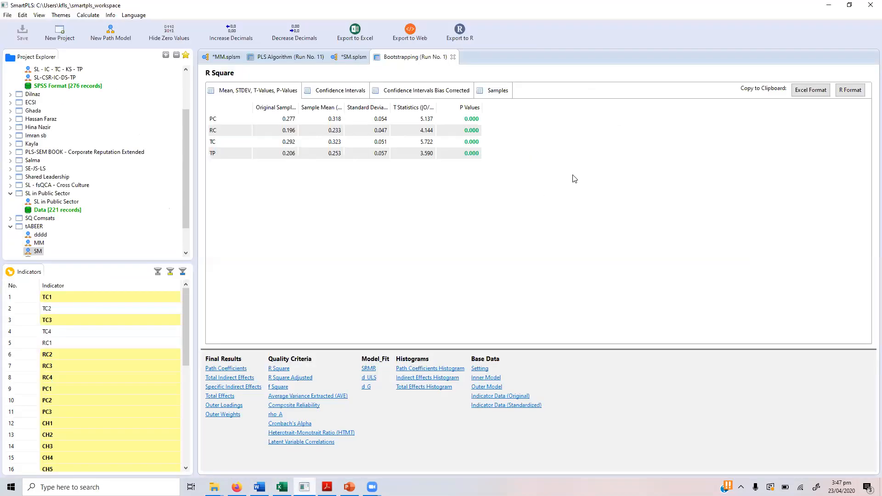
click(805, 94)
click(282, 487)
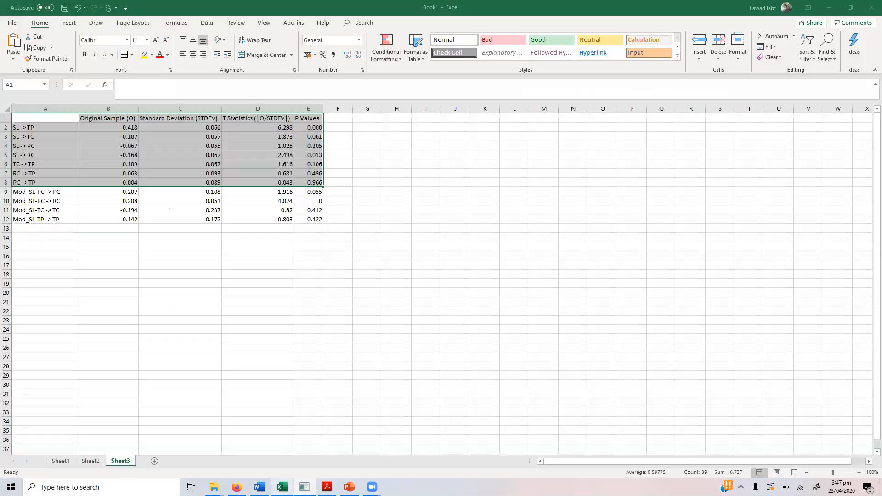
Step: Paste the R Square results at H1 and copy the PC–TP names with their R Square values
click(398, 119)
text(Original Sample (O)	Sample Mean (M)	Standard Deviation (STDEV)	T Statistics (|O/STDEV|)	P Values PC	0.277	0.318	0.054	5.137	0 RC	0.196	0.233	0.047	4.144	0 TC	0.292	0.323	0.051	5.722	0 TP	0.206	0.253	0.057	3.59	0)
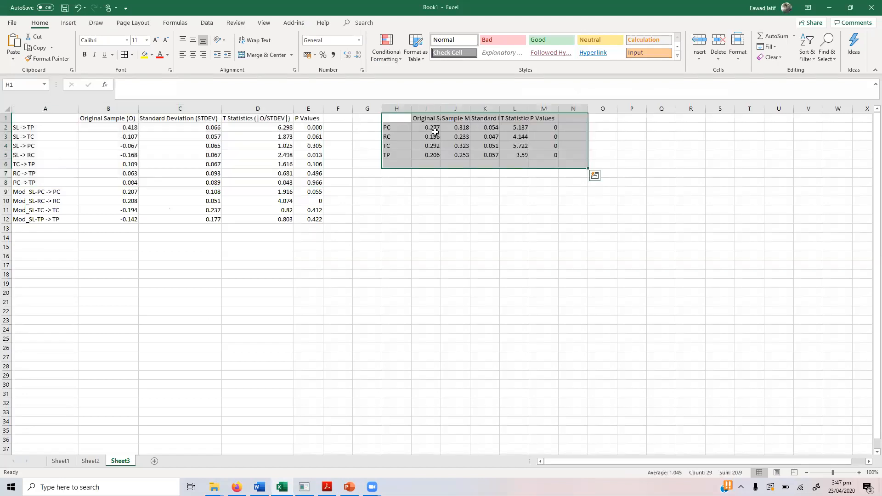
click(391, 128)
key(shift+Down)
key(shift+Down)
key(shift+Down)
key(shift+Right)
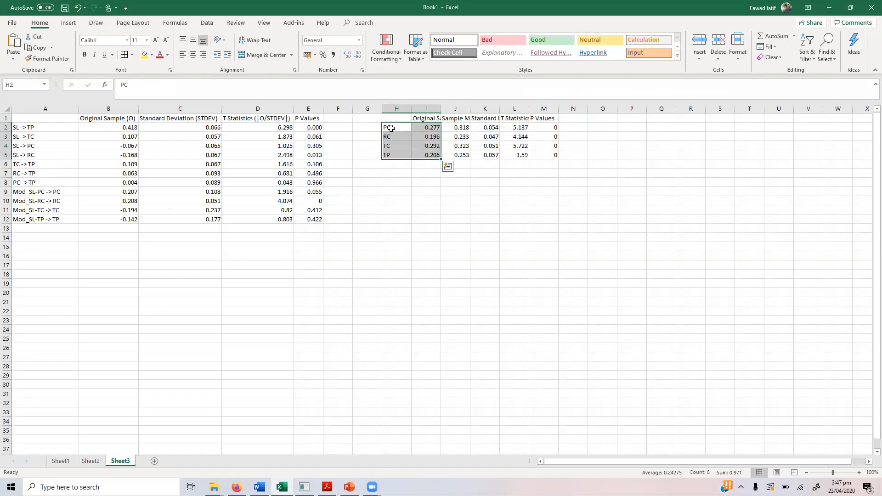
key(ctrl+c)
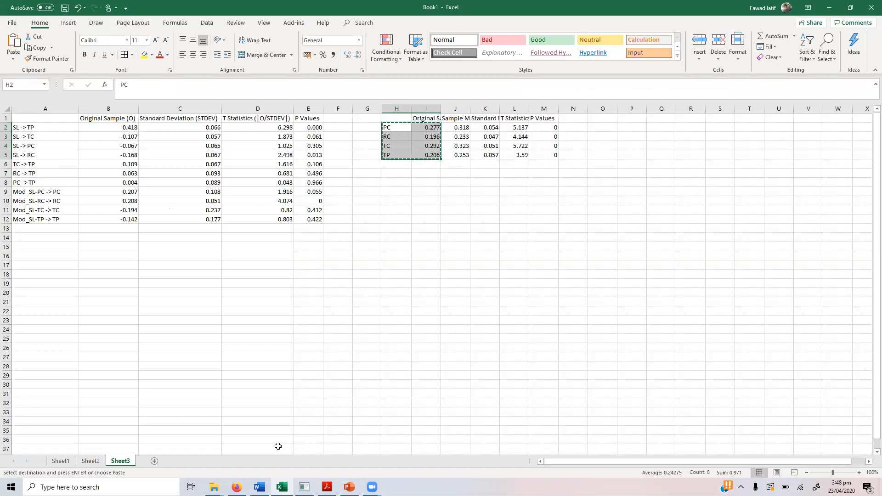
click(260, 487)
drag(868, 259, 868, 337)
Step: Add rows under the path table and paste PC 0.277, RC 0.196, TC 0.292, TP 0.206
click(759, 292)
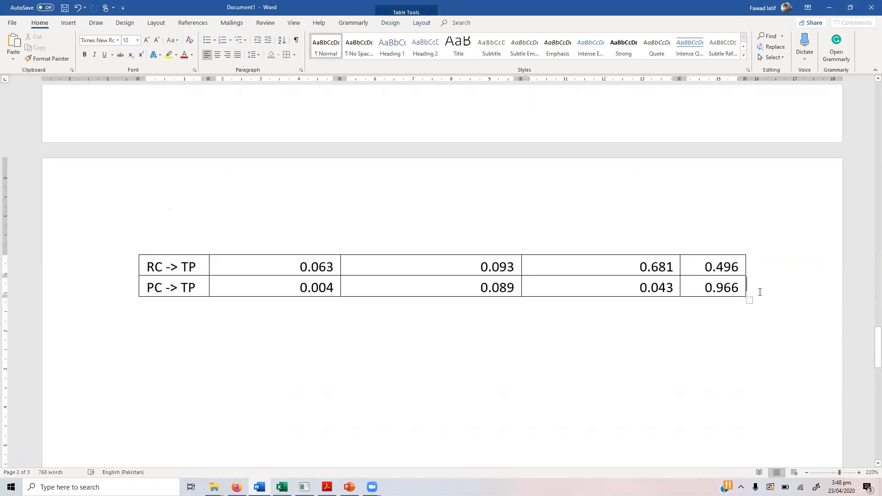
key(Return)
key(Return)
key(Return)
key(Return)
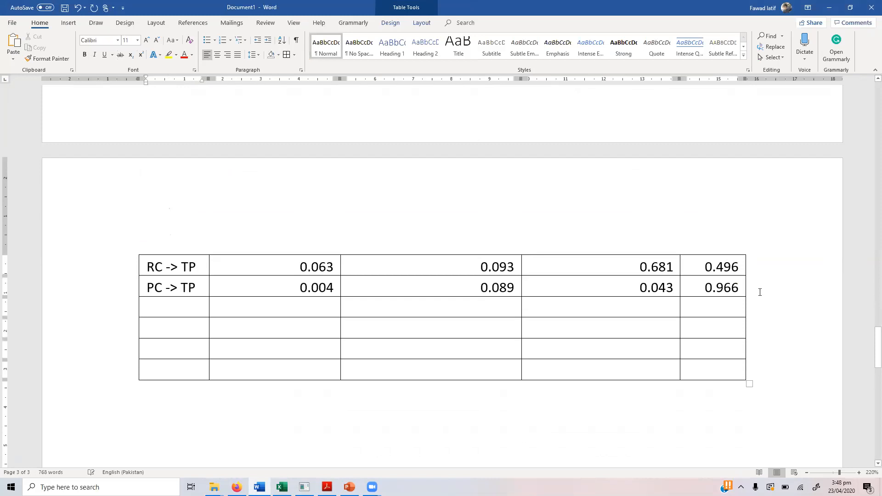
key(shift+Down)
key(shift+Down)
key(shift+Down)
key(shift+Right)
key(Left)
key(Left)
key(Return)
key(shift+Down)
key(Down)
key(shift+Up)
key(shift+Down)
key(shift+Down)
key(shift+Right)
key(ctrl+v)
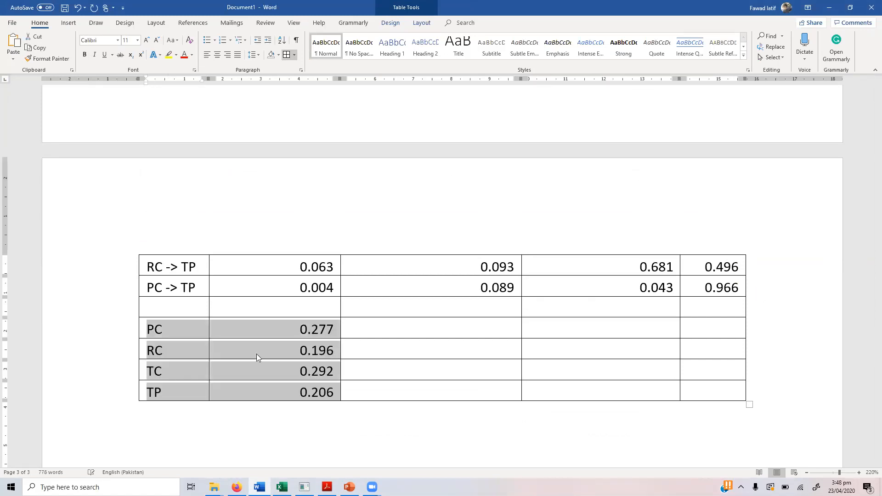
Step: Label the new rows with an 'R²' heading, the 2 in superscript
click(267, 306)
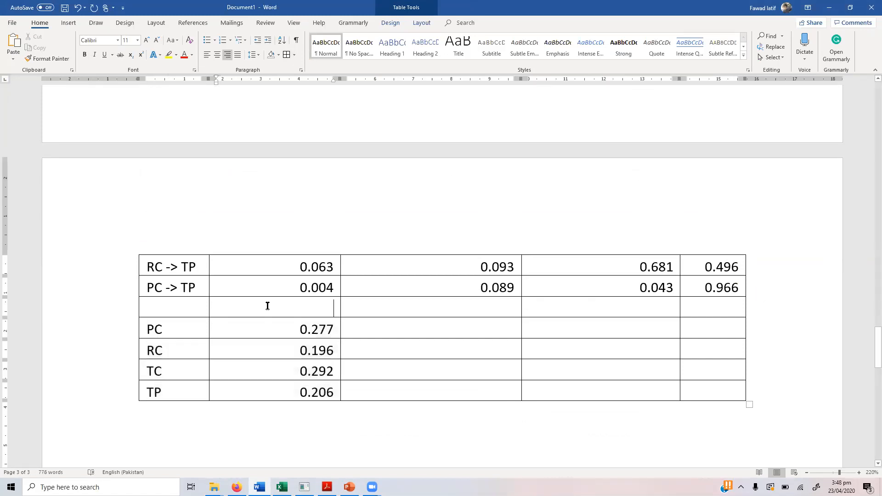
text(R2)
key(shift+Left)
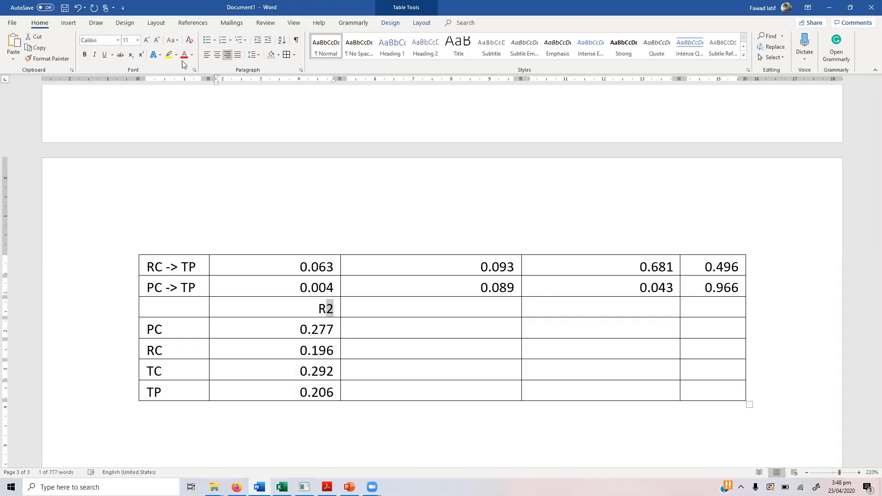
click(141, 54)
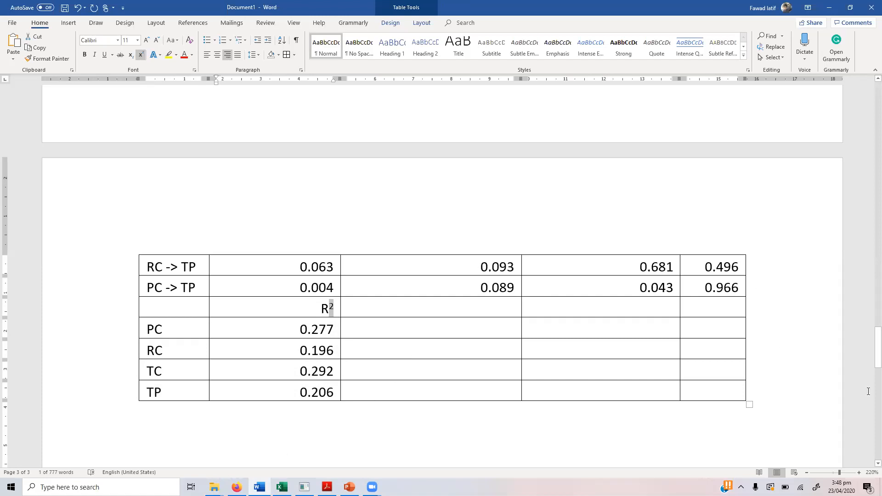
drag(867, 352, 867, 278)
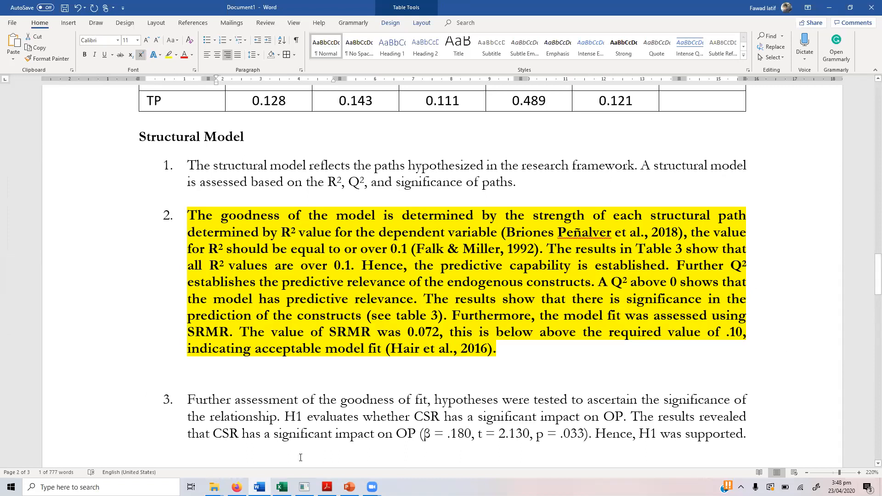
Step: Start a Blindfolding calculation with omission distance 7 on the SM model, returning to Word meanwhile
key(alt+Tab)
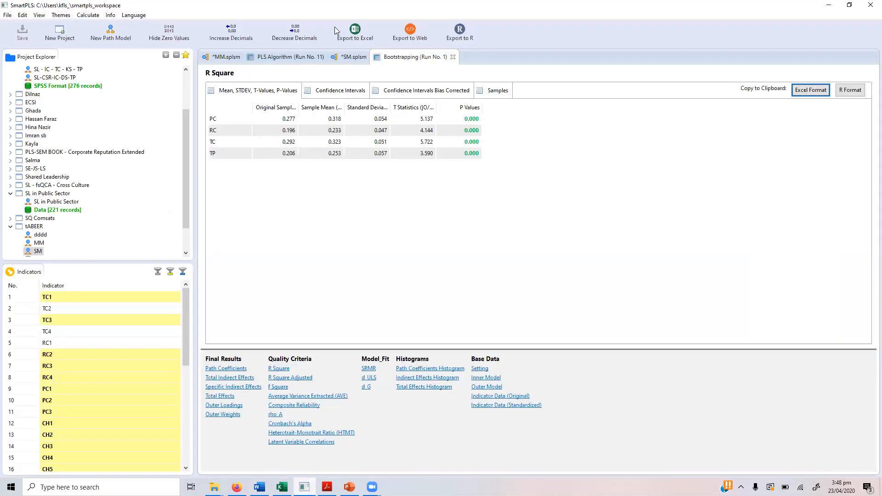
click(352, 57)
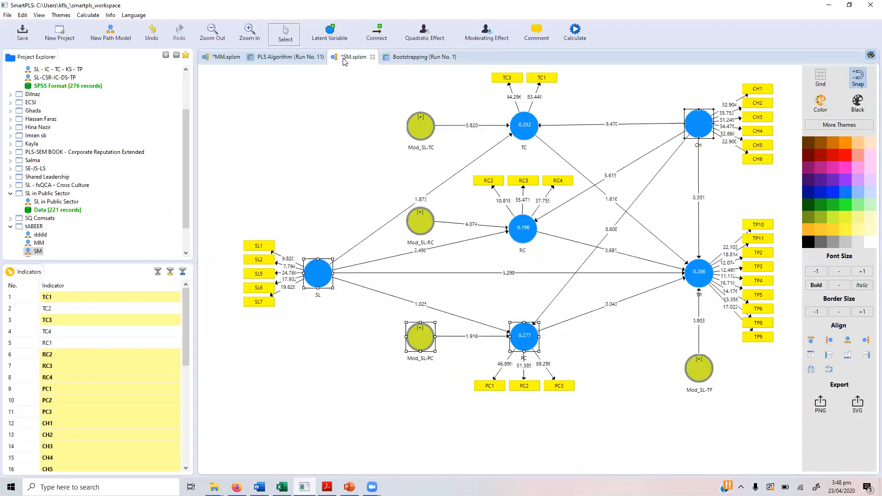
click(574, 31)
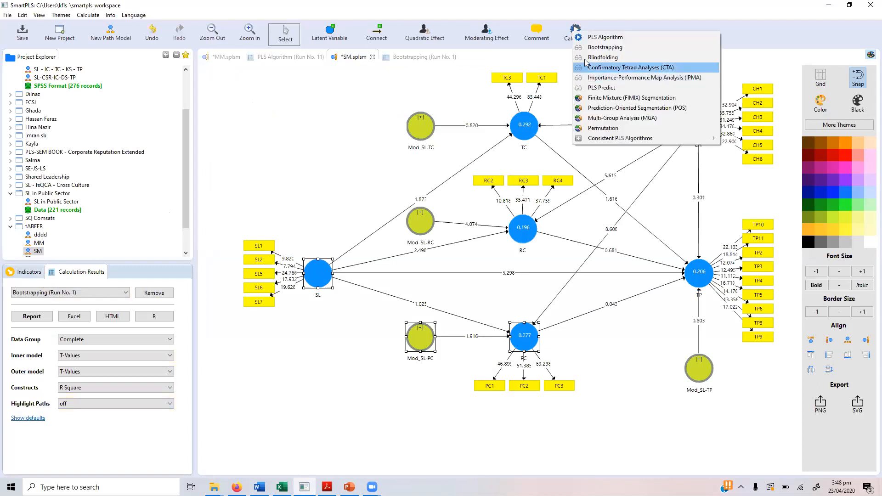
click(584, 58)
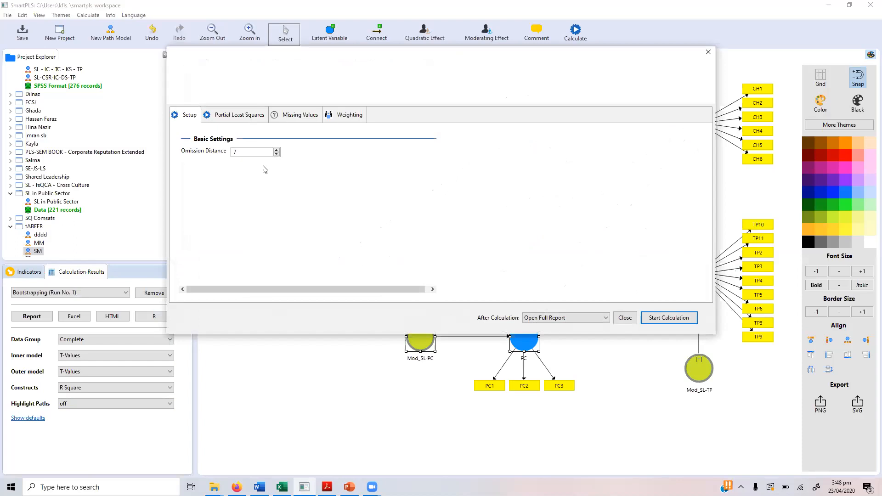
click(664, 316)
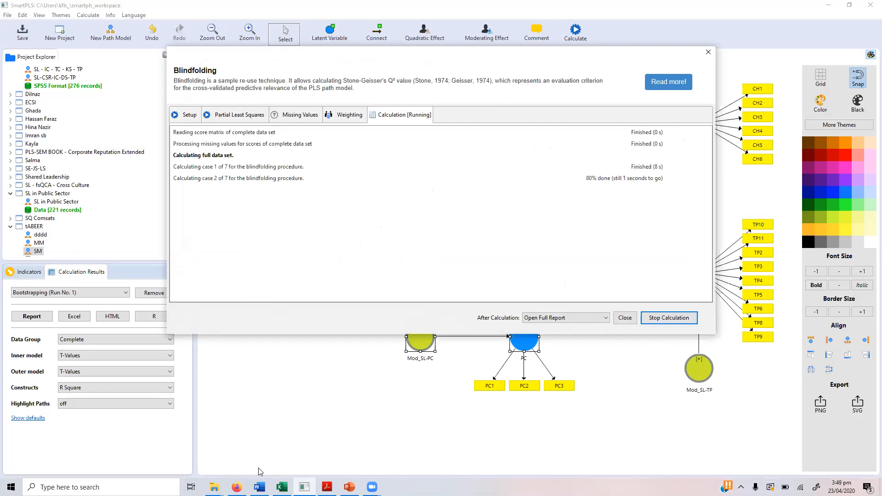
mouse_move(260, 486)
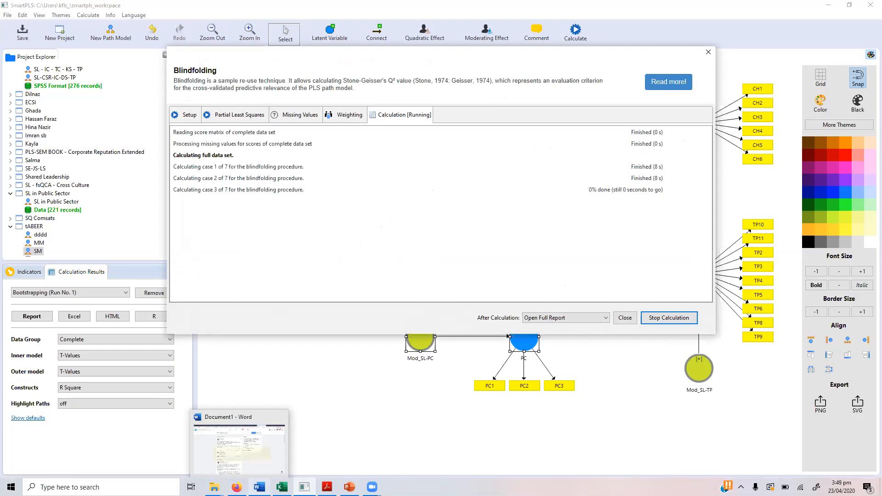
click(267, 450)
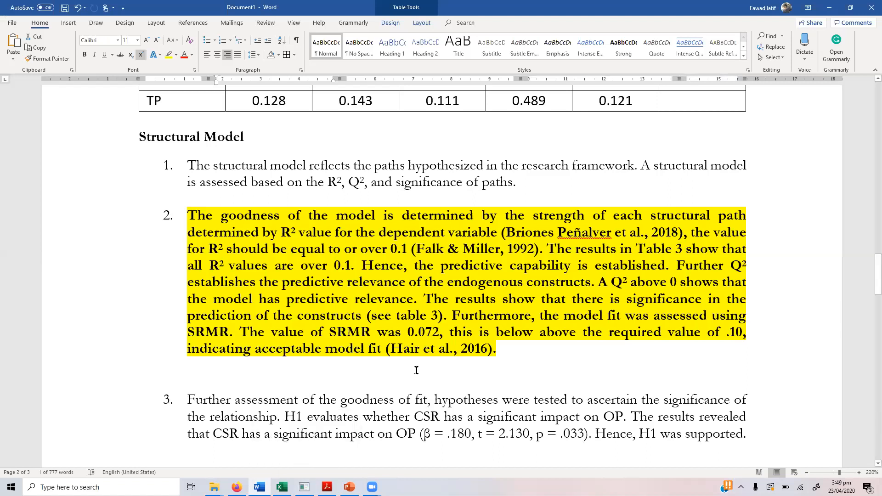
Step: Look over the word 'Further' in paragraph 3 without editing, then return to SmartPLS
click(206, 417)
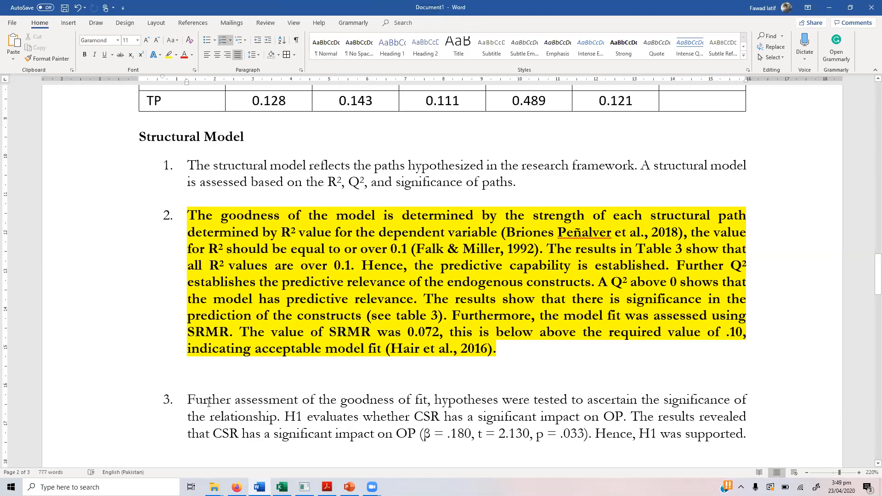
double_click(208, 402)
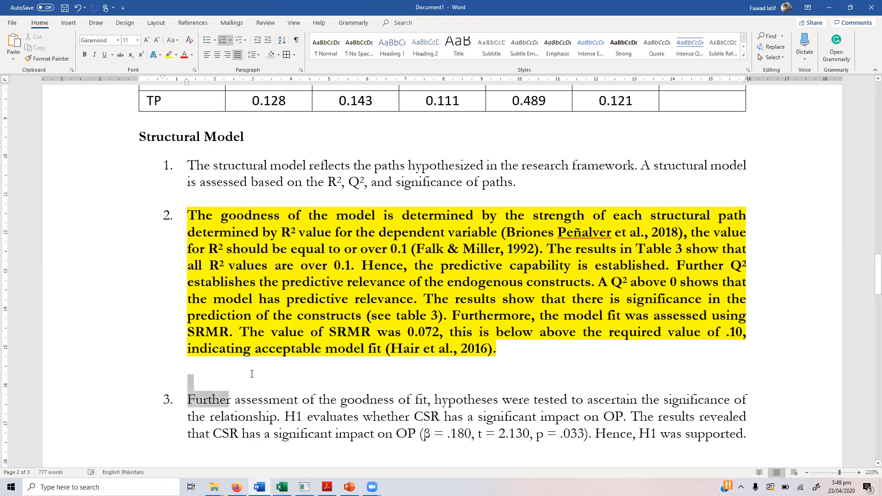
click(264, 382)
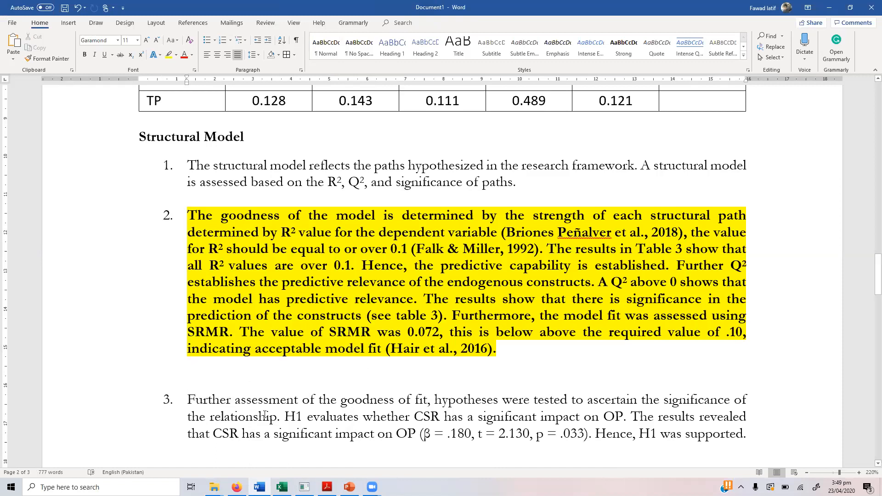
click(304, 486)
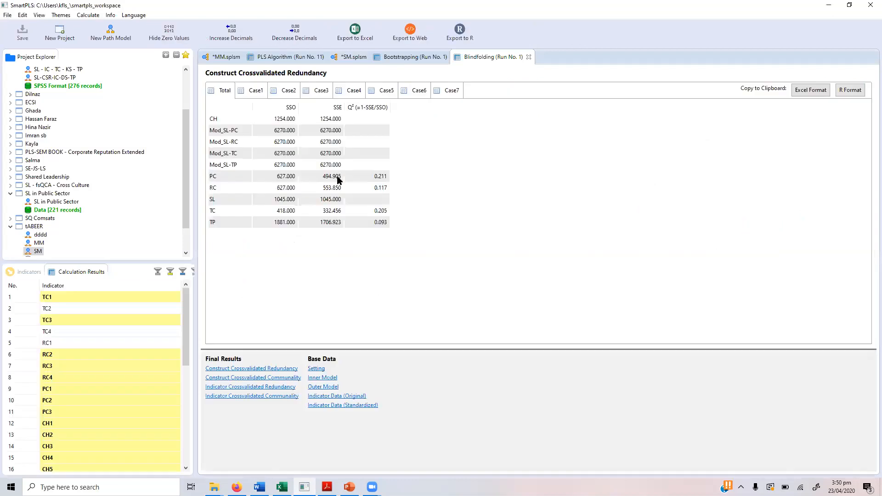
Step: Check Q² values PC 0.211, RC 0.117, TC 0.205, TP 0.093 and copy the redundancy table for Excel
click(385, 179)
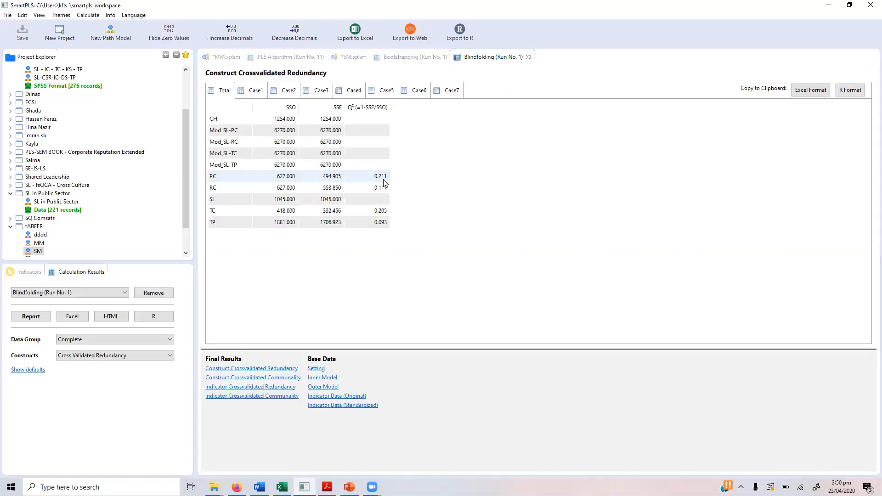
click(382, 189)
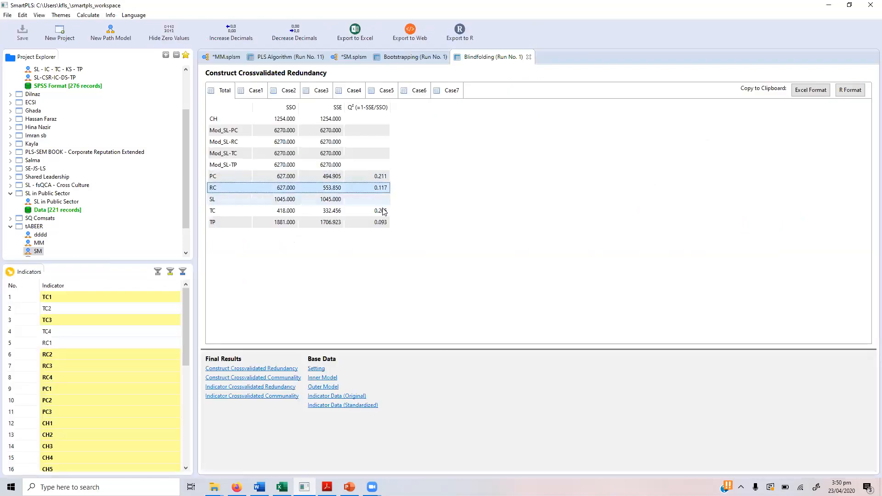
click(382, 212)
click(382, 222)
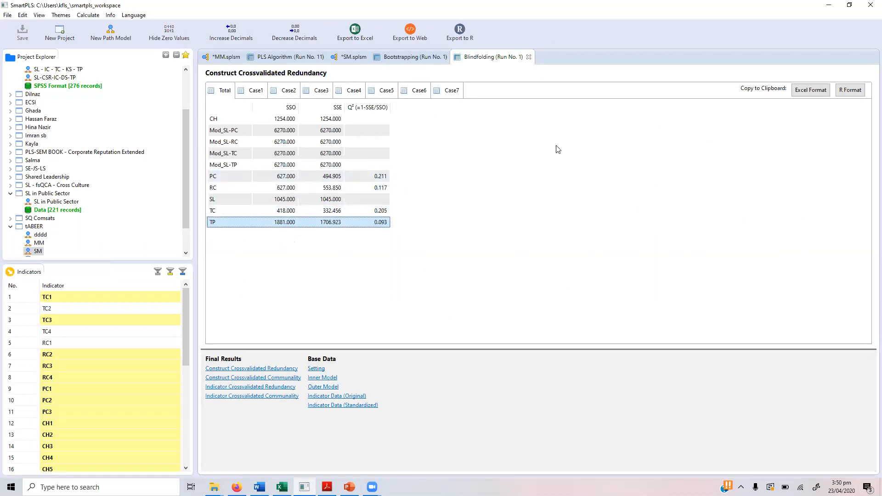
click(806, 89)
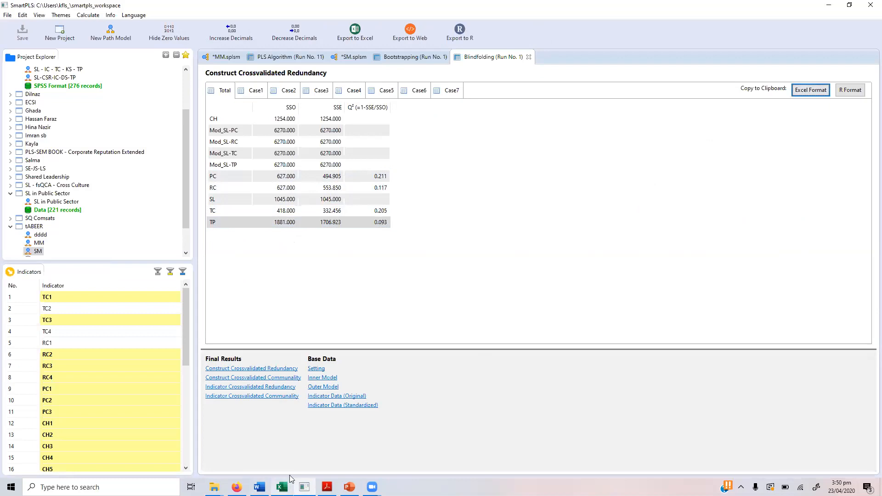
click(281, 487)
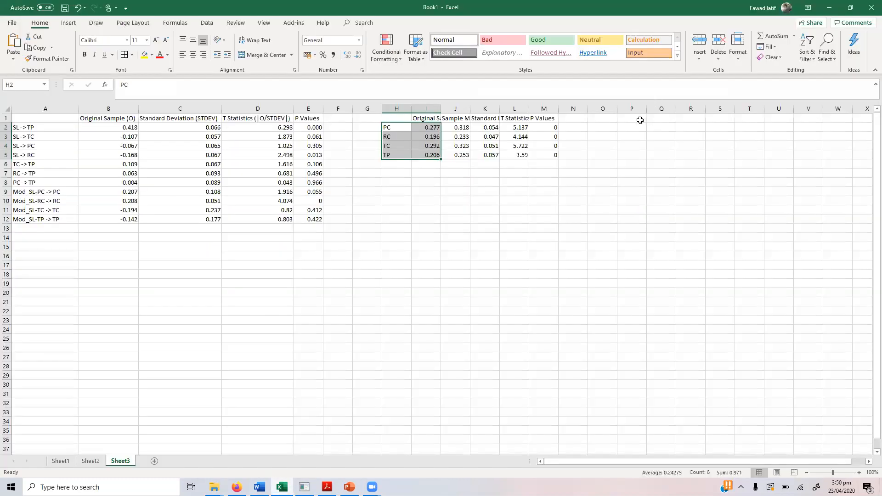
Step: Paste the blindfolding table at P1 and delete its SSO and SSE columns
click(640, 120)
key(ctrl+v)
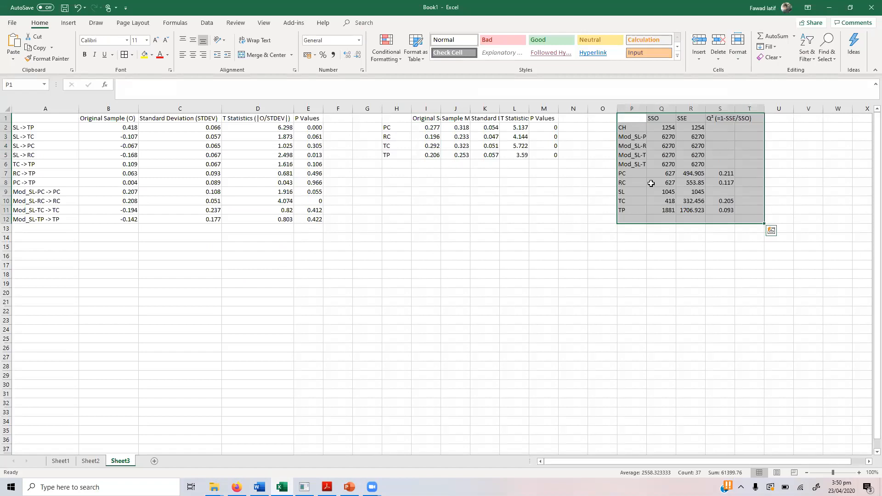
drag(661, 109, 690, 113)
right_click(690, 113)
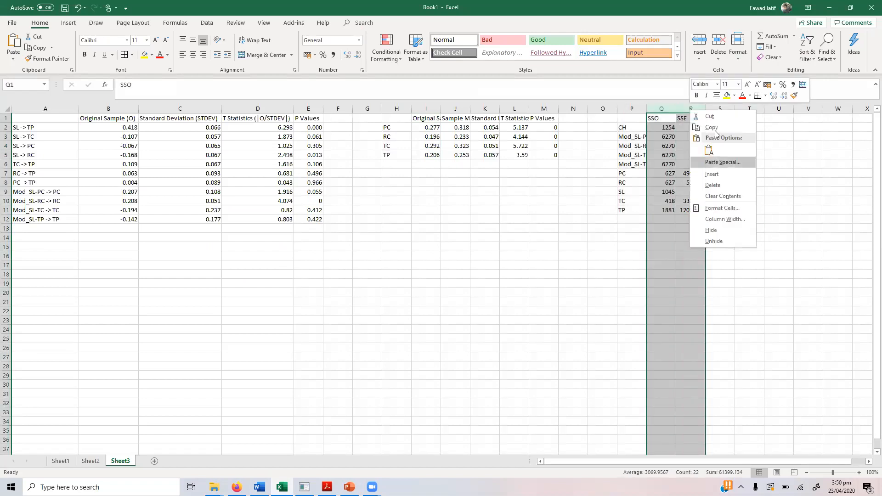
click(713, 184)
Step: Clear the SL row and move the TC and TP rows up into its place
click(628, 174)
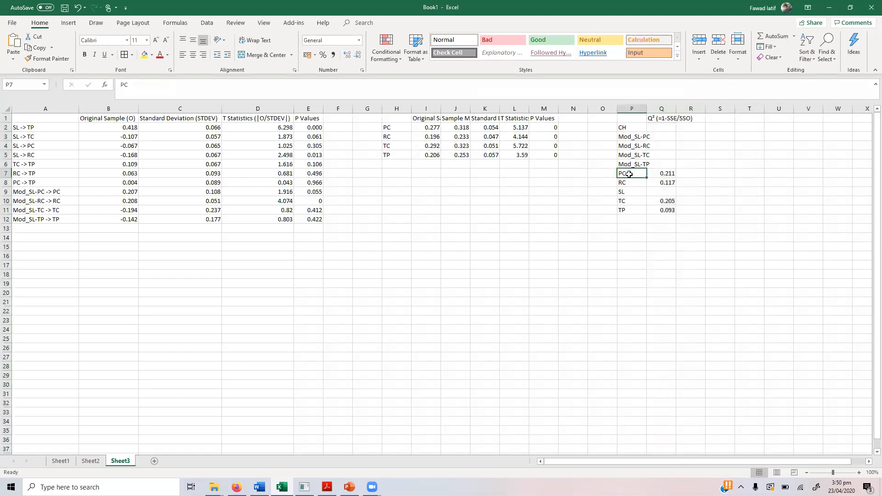
key(Down)
key(Down)
key(shift+Right)
key(Delete)
key(Down)
key(shift+Down)
key(shift+Right)
key(ctrl+c)
key(Up)
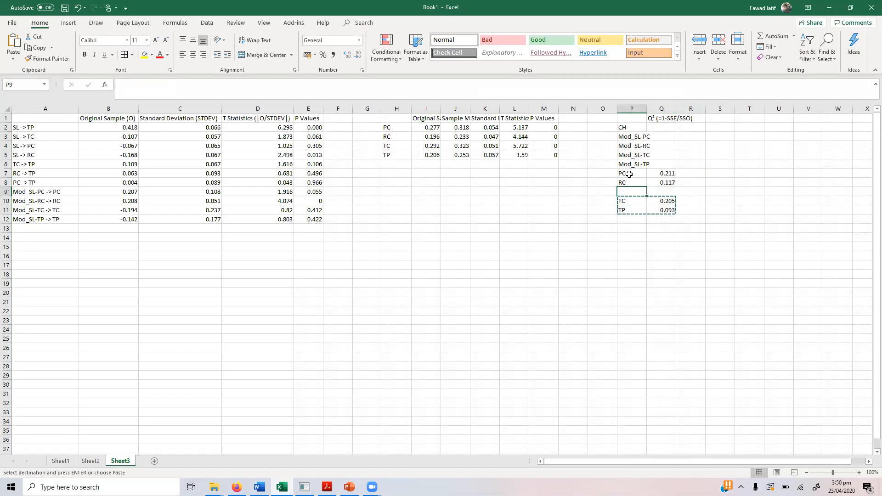
key(ctrl+v)
key(Up)
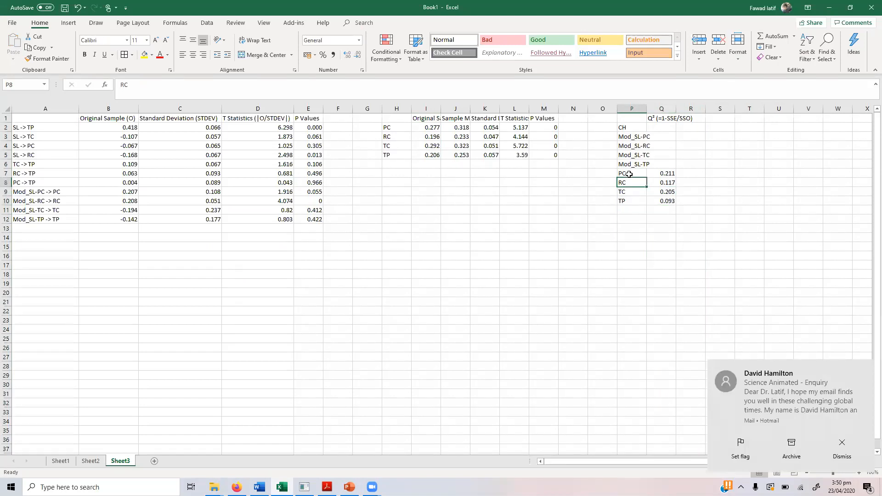
Step: Copy the PC–TP block of construct names and Q² values
drag(628, 174, 629, 182)
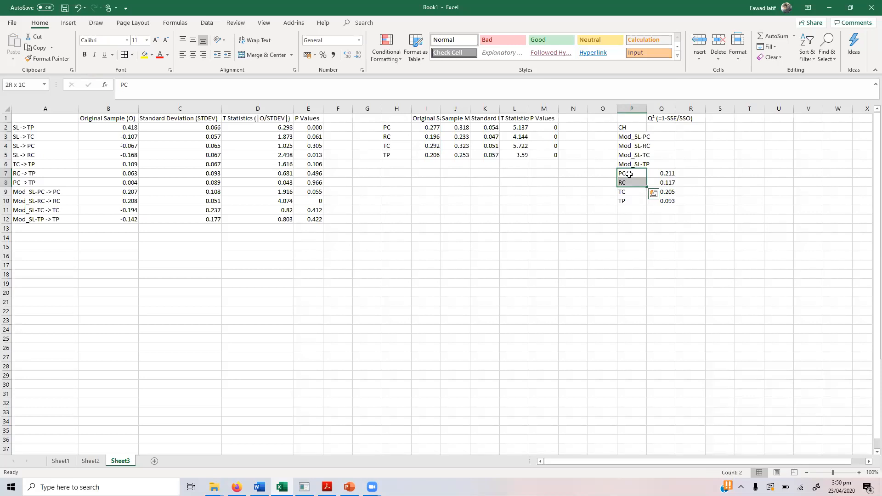
key(shift+Right)
key(shift+Down)
key(shift+Down)
key(ctrl+c)
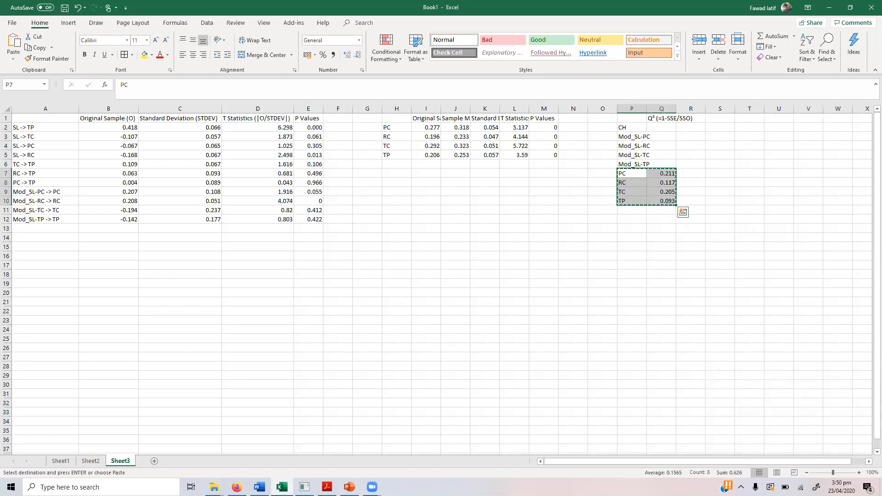
click(259, 487)
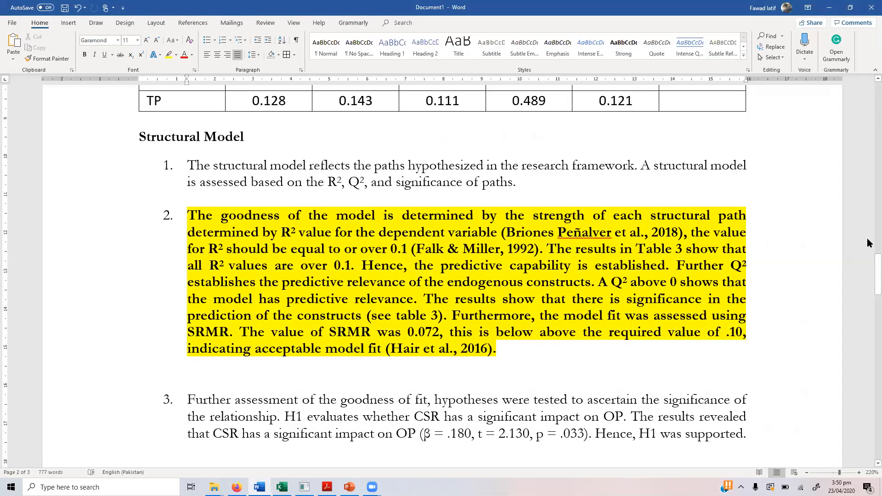
Step: Add a 'Q²' heading beside R², paste the Q² block, and centre the R² and Q² values
drag(867, 293, 867, 348)
scroll(461, 170, down, 3)
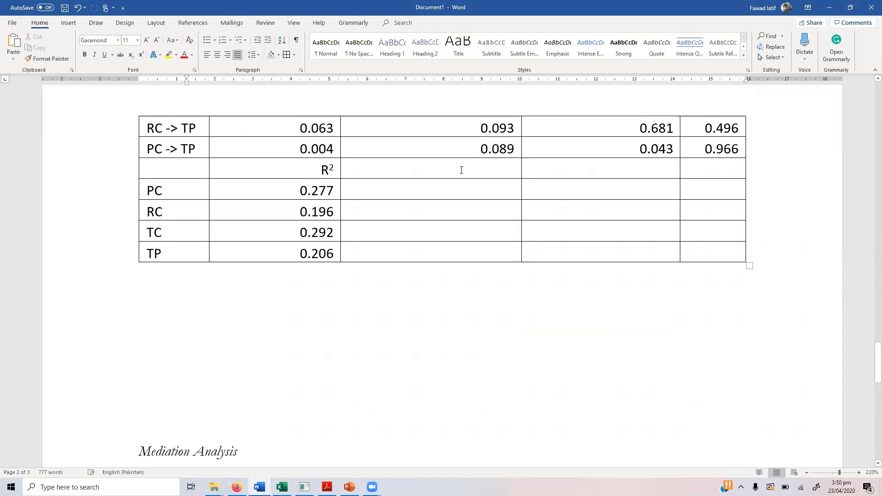
click(461, 170)
text(Q2)
key(Down)
key(ctrl+v)
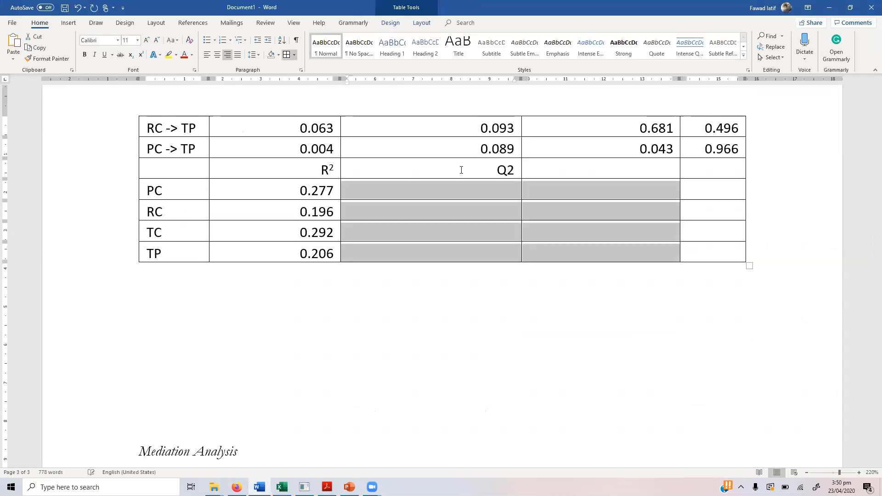
drag(515, 170, 506, 170)
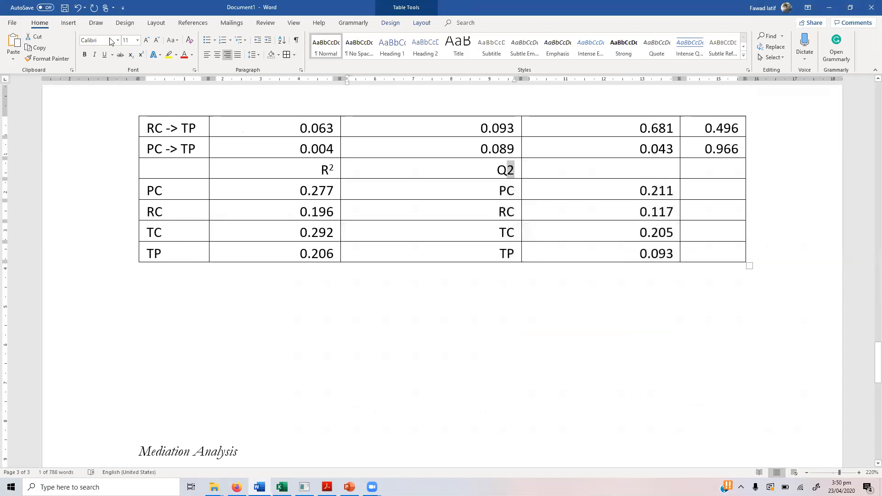
click(142, 55)
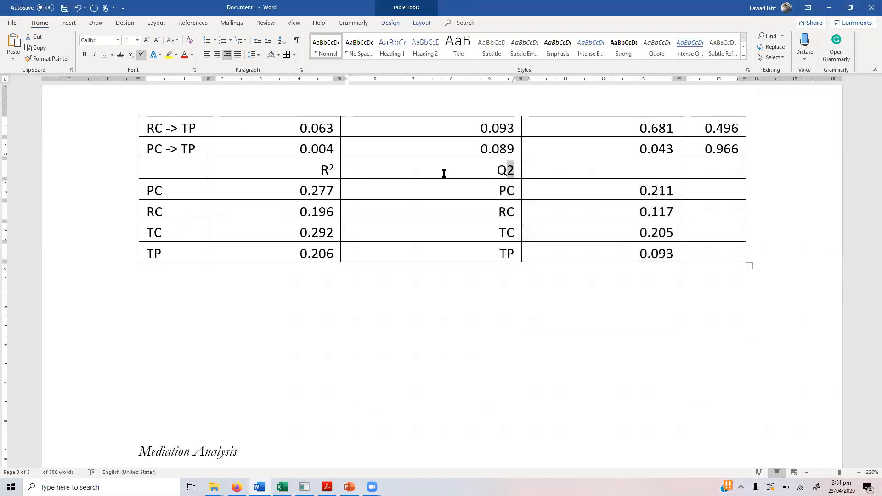
click(493, 207)
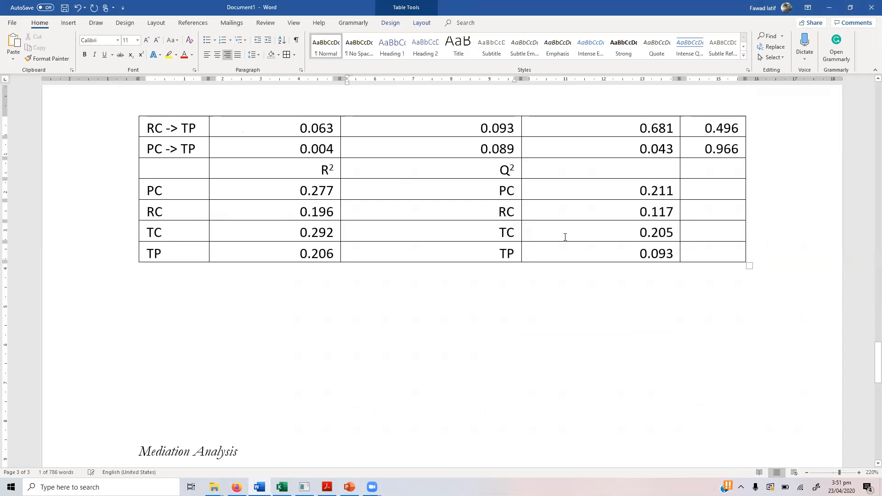
drag(565, 237, 565, 246)
key(ctrl+e)
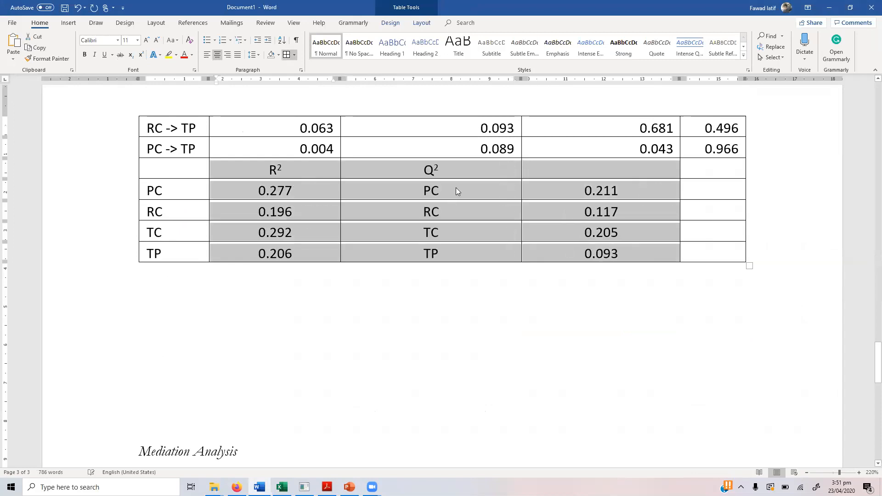
Step: Replace the duplicate PC–TP labels under Q² with the values 0.211, 0.117, 0.205, 0.093
click(456, 188)
key(Left)
key(shift+Down)
key(shift+Down)
key(shift+Down)
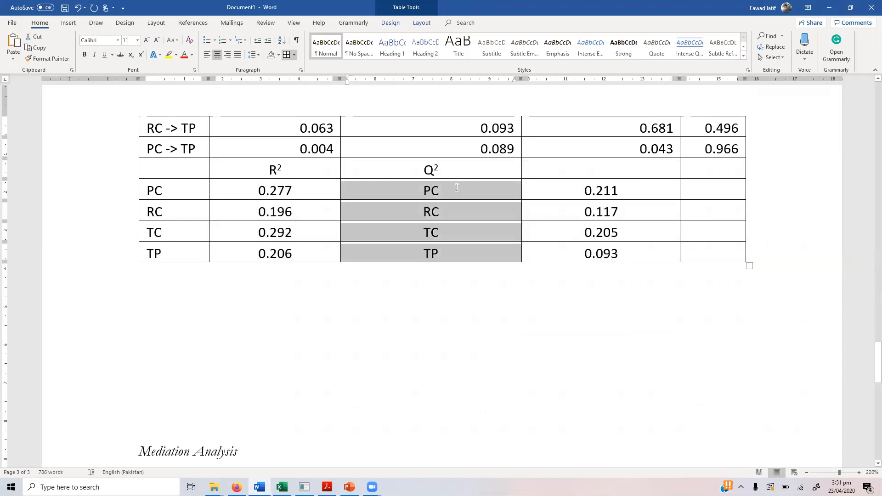
key(ctrl+x)
key(shift+Down)
key(shift+Down)
key(shift+Down)
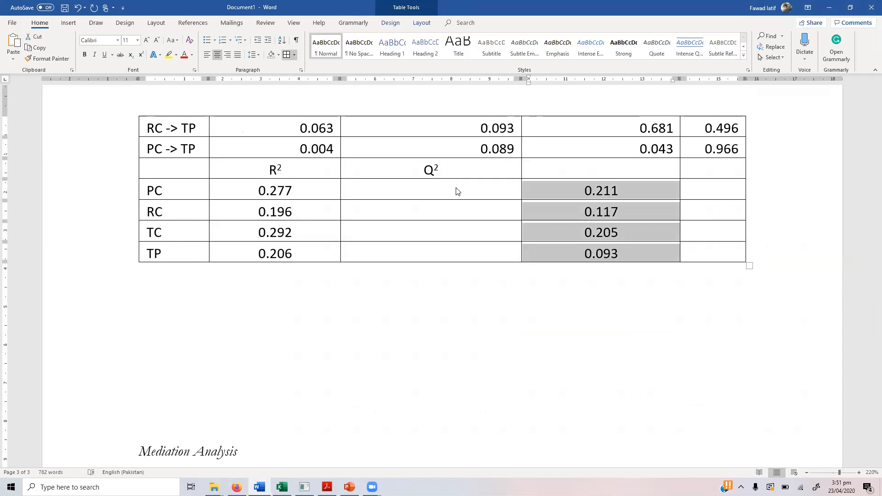
key(ctrl+x)
click(455, 187)
key(shift+Down)
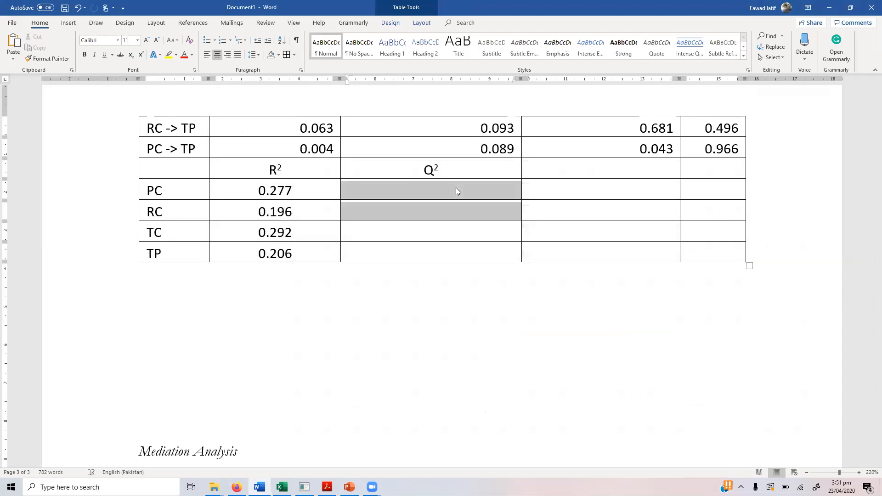
key(ctrl+v)
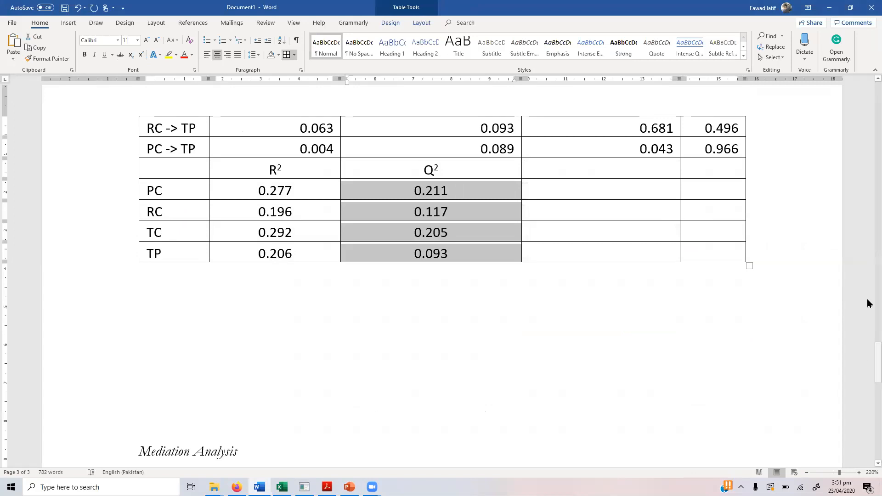
drag(877, 354, 878, 276)
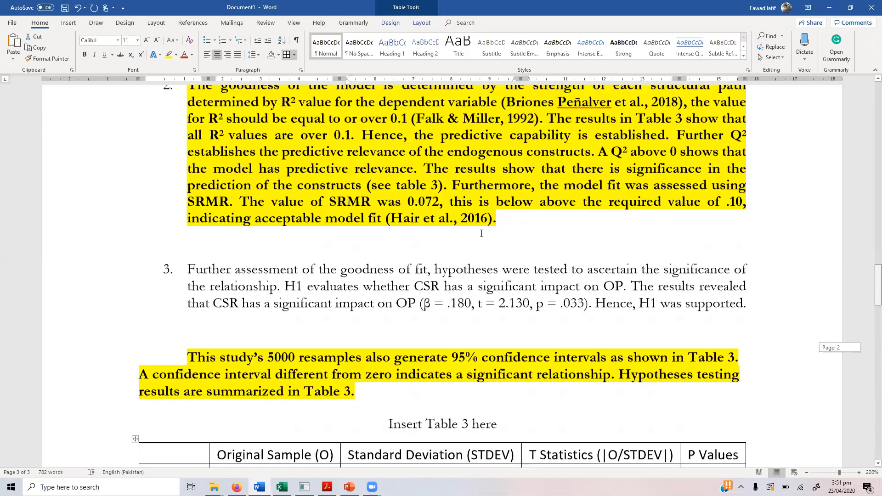
scroll(482, 233, up, 1)
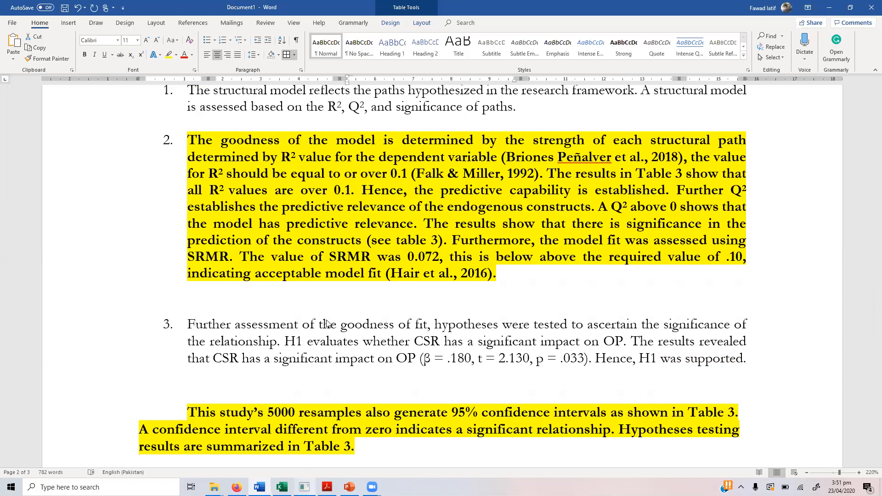
key(alt+Tab)
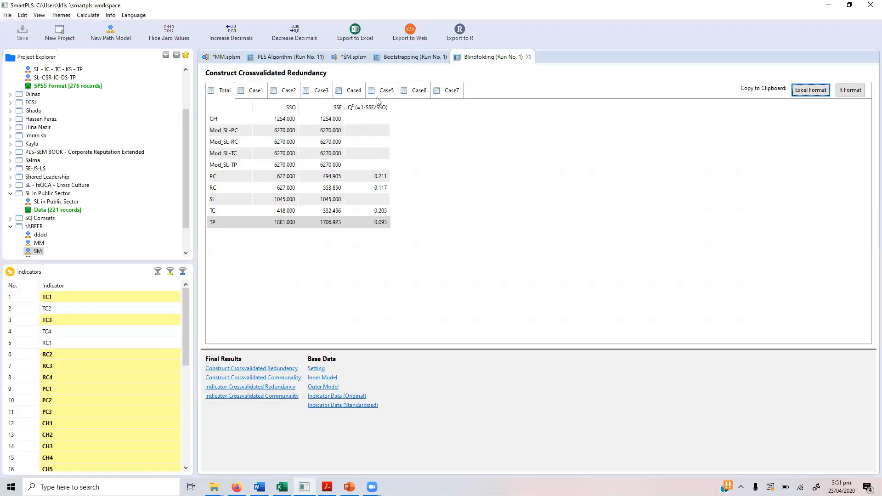
Step: Show the bootstrapped SRMR table: saturated model 0.075, estimated model 0.088
click(402, 59)
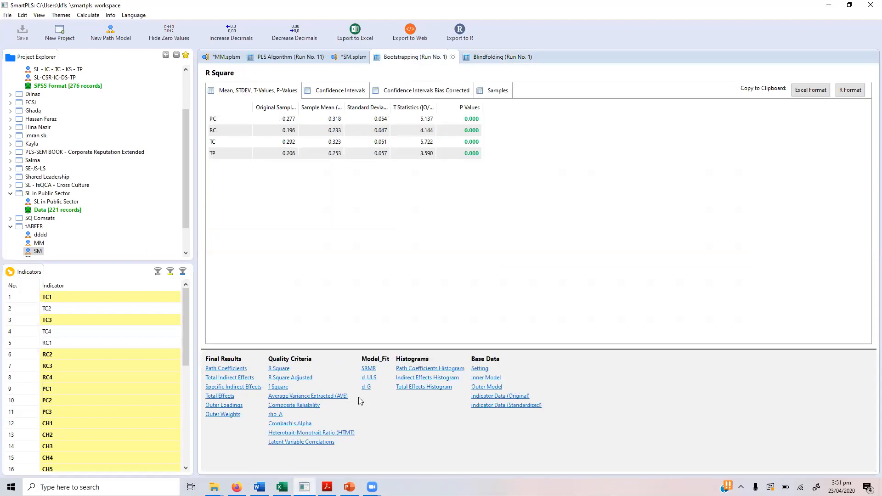
click(368, 369)
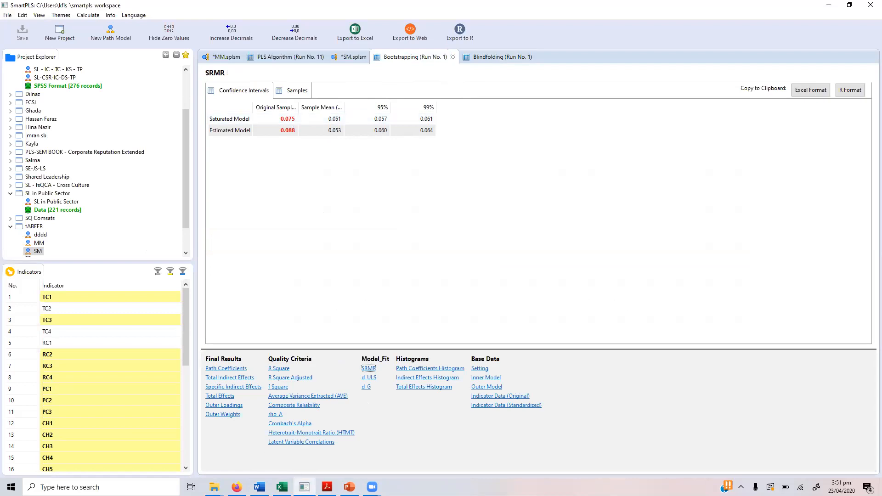
key(alt+Tab)
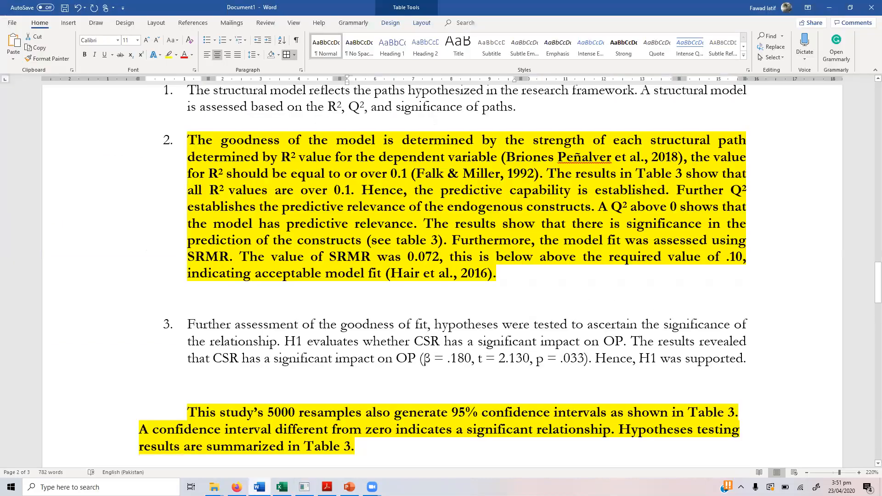
Step: Change the reported SRMR value from 0.072 to 0.075
click(432, 256)
key(shift+Right)
text(5)
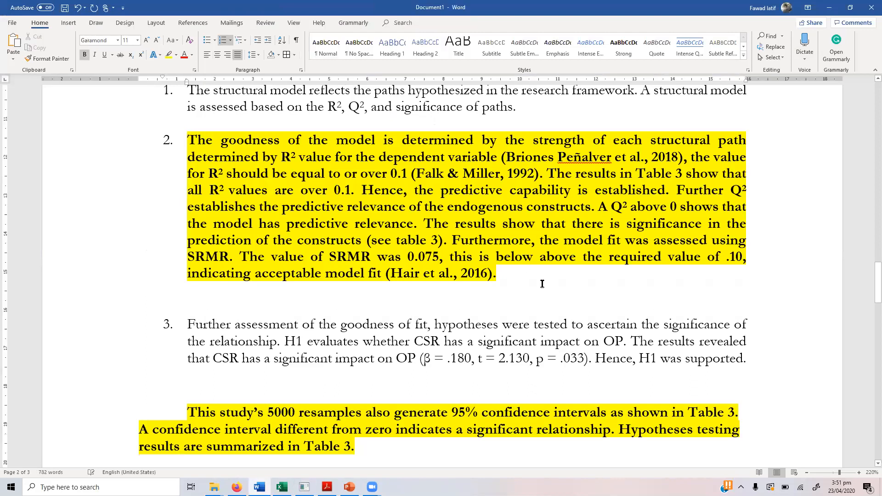
Step: Merge the goodness-of-fit text into paragraph 2 and remove its numbering
click(542, 283)
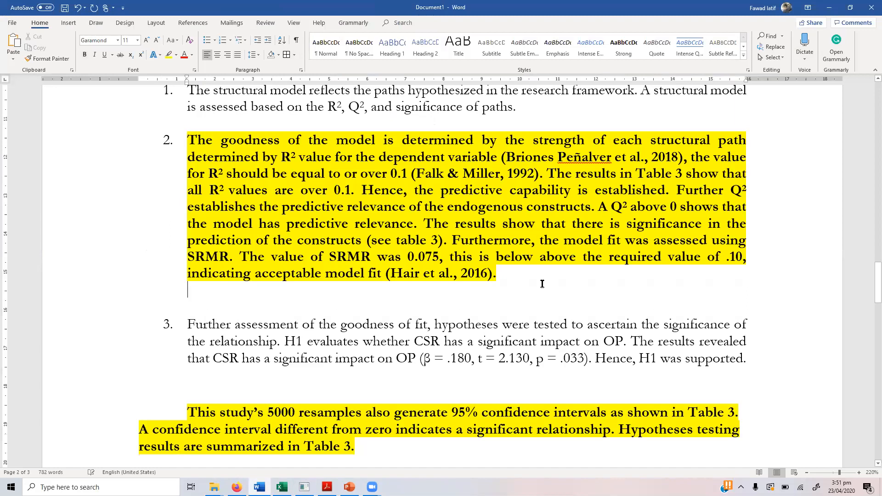
key(Up)
key(Up)
key(Up)
key(Up)
key(Up)
key(Up)
key(Up)
key(Up)
key(Up)
key(Up)
key(Down)
key(shift+Down)
key(shift+Down)
key(shift+Down)
key(shift+Down)
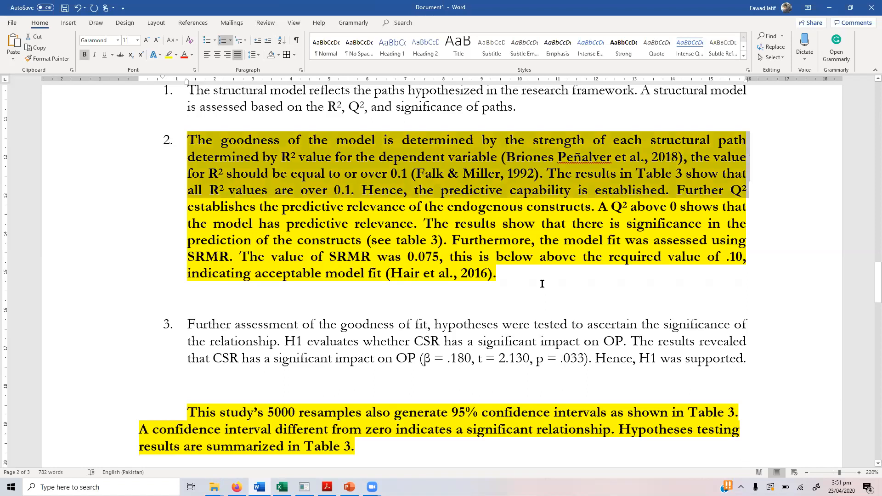
key(shift+Down)
key(shift+Down)
key(shift+Down)
key(shift+Down)
key(shift+Down)
key(Left)
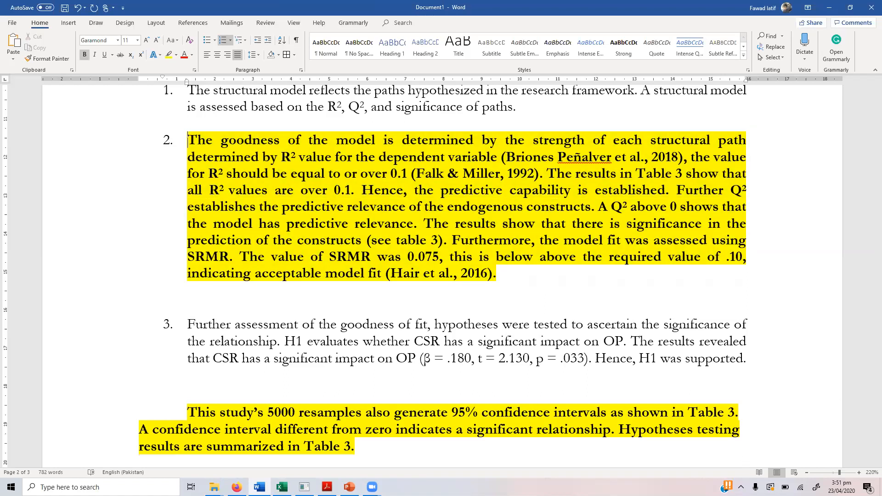
key(BackSpace)
key(BackSpace)
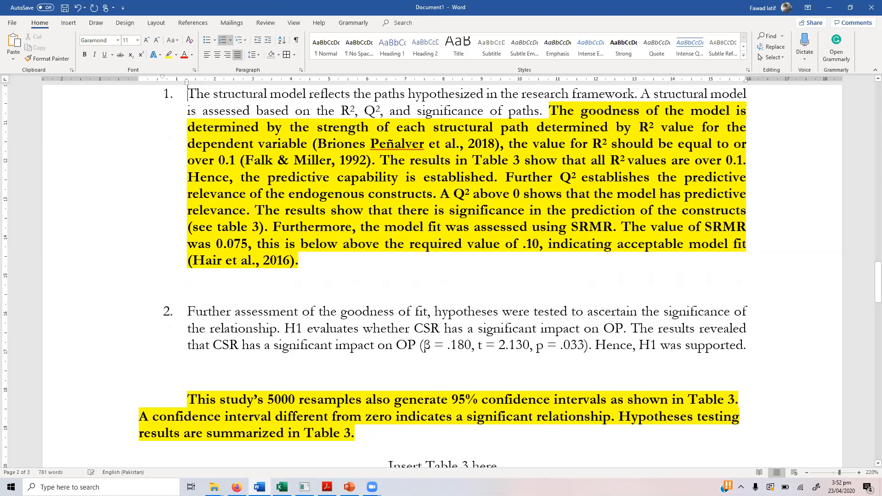
key(BackSpace)
Step: Set the merged Structural Model paragraph's highlight to No Color
scroll(542, 283, up, 2)
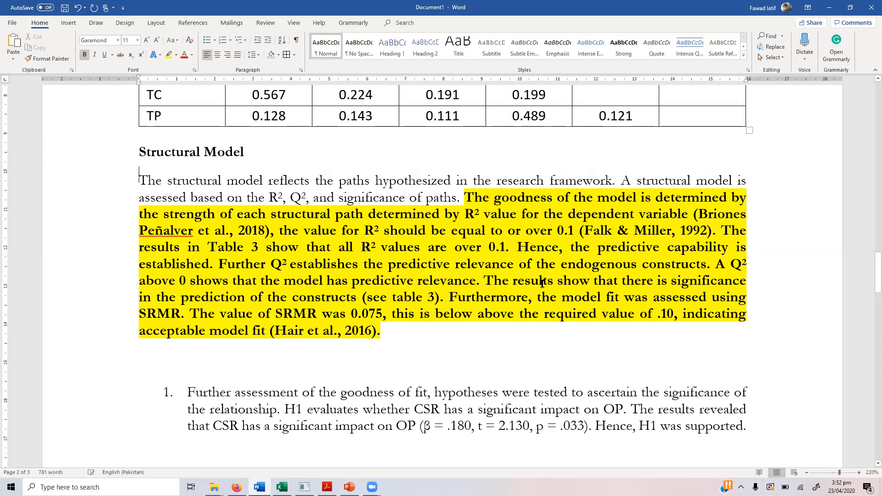
key(shift+Down)
key(shift+Down)
key(shift+Down)
key(shift+Down)
key(shift+Down)
key(shift+Down)
key(shift+Down)
key(shift+Down)
key(shift+Down)
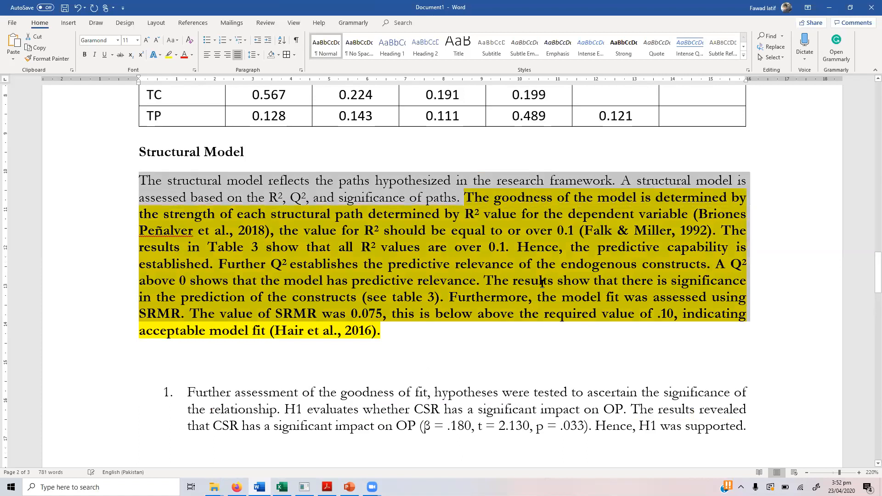
key(shift+Down)
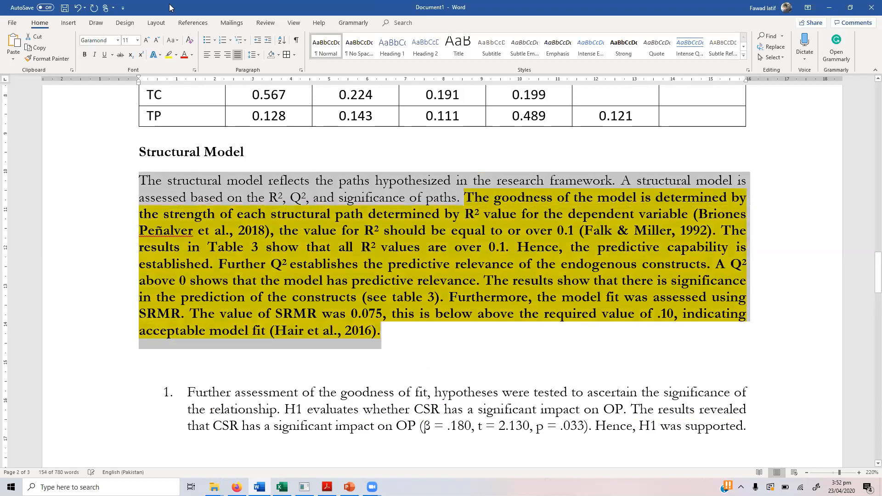
click(196, 110)
click(398, 340)
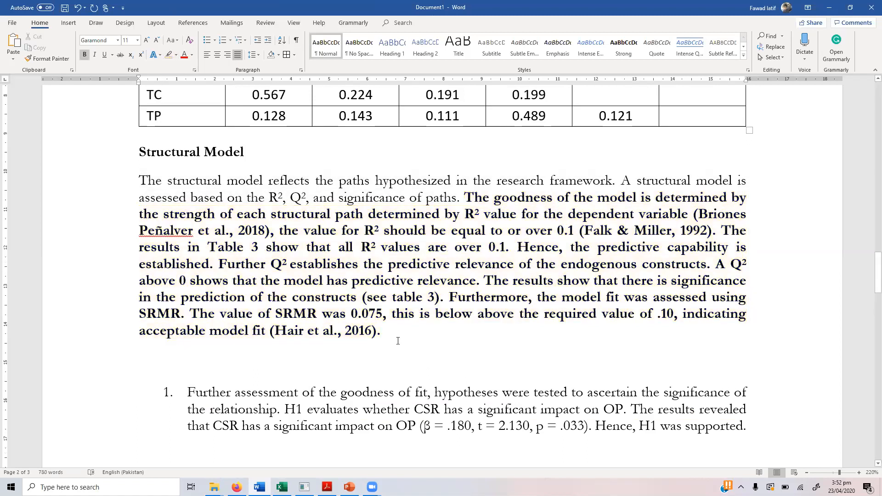
Step: Unbold the goodness-of-fit text and delete the blank line above the hypothesis item
key(shift+Up)
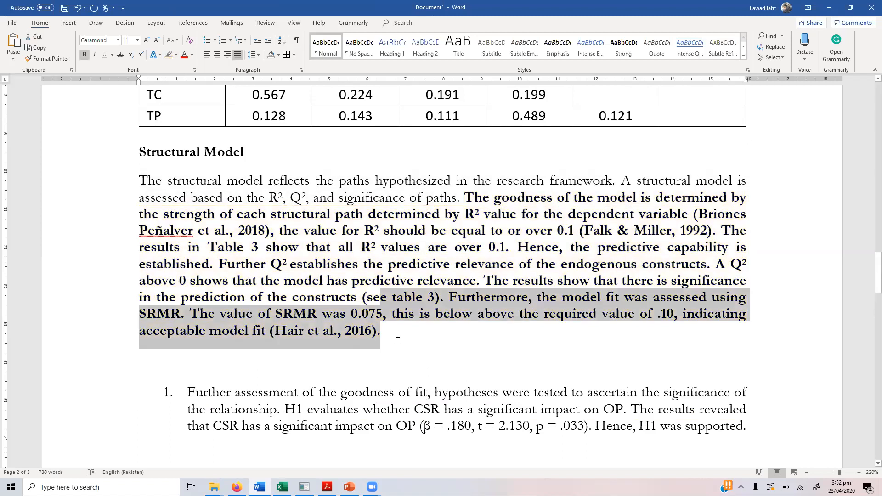
key(shift+Up)
key(shift+Up)
key(shift+Up)
key(shift+Up)
key(shift+Up)
key(shift+Up)
key(ctrl+shift+Right)
key(ctrl+shift+Right)
key(ctrl+shift+Right)
key(ctrl+shift+Right)
key(shift+Right)
key(ctrl+b)
key(Down)
key(Down)
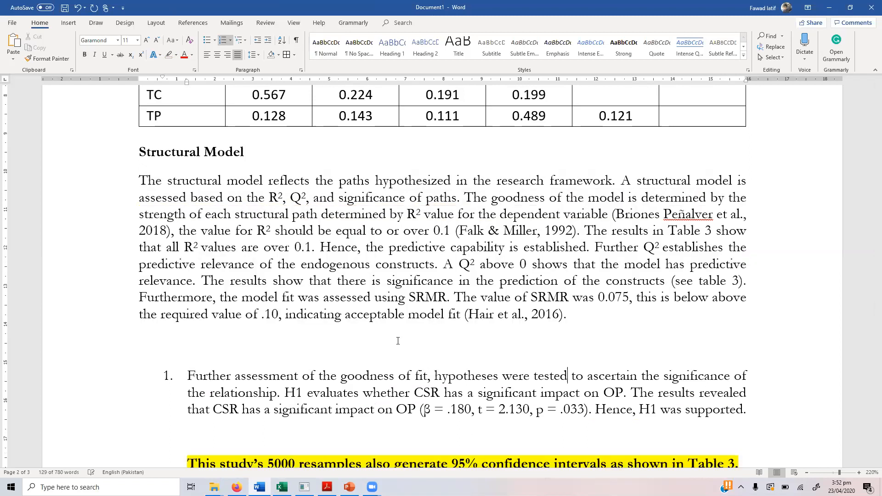
key(Up)
key(Delete)
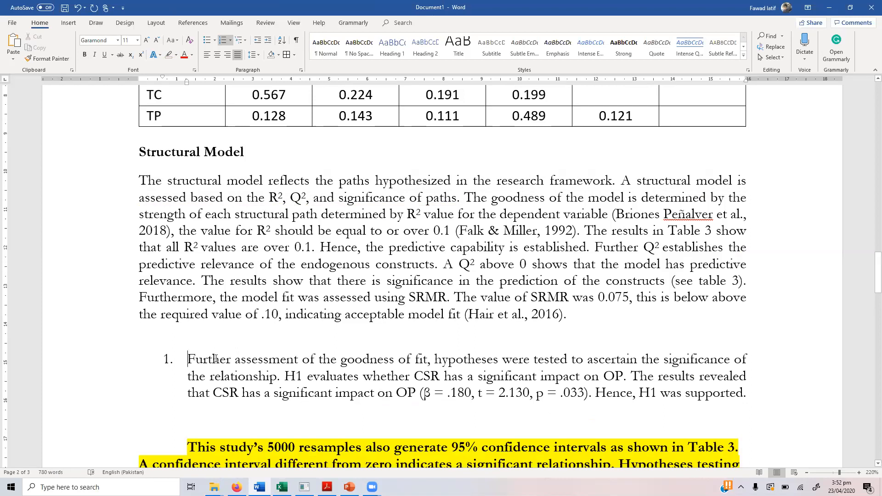
key(Down)
key(Down)
key(Down)
key(Down)
key(Down)
key(Down)
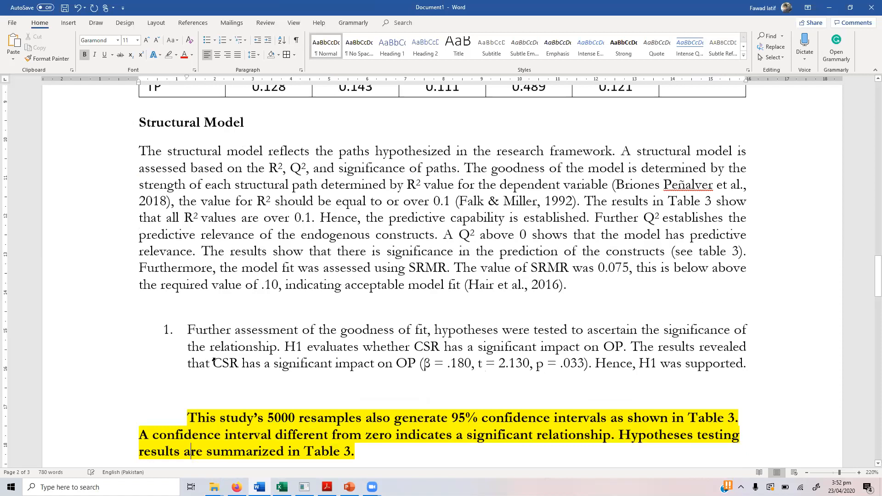
key(Down)
key(Down)
key(Down)
key(Down)
key(Down)
key(Down)
key(Down)
key(Down)
key(Down)
key(Down)
key(Down)
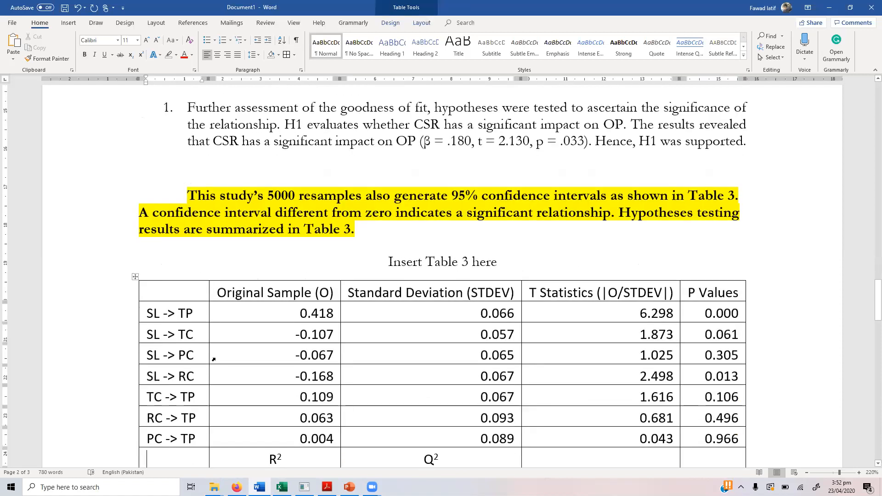
key(Up)
key(Up)
key(Up)
key(Up)
key(Up)
key(Up)
key(Up)
key(Up)
key(Down)
key(Down)
key(Left)
key(Left)
key(Home)
key(shift+Right)
key(shift+Right)
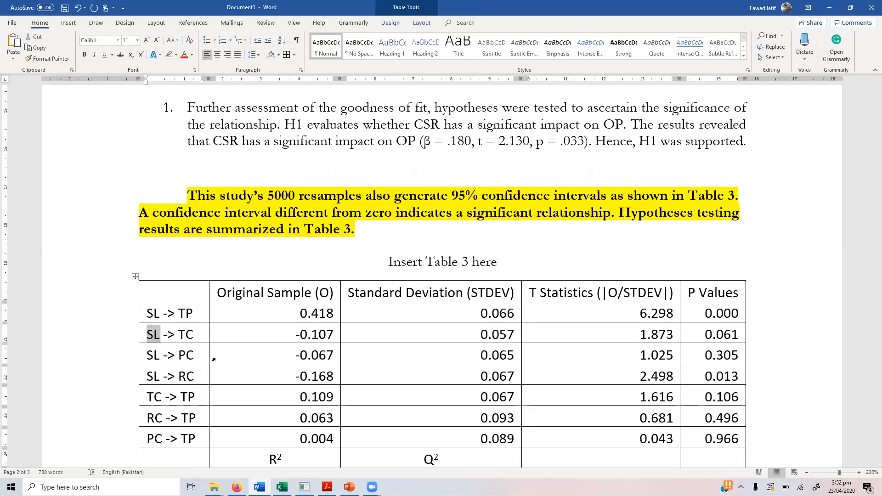
key(shift+End)
key(shift+Right)
key(shift+Right)
key(shift+Right)
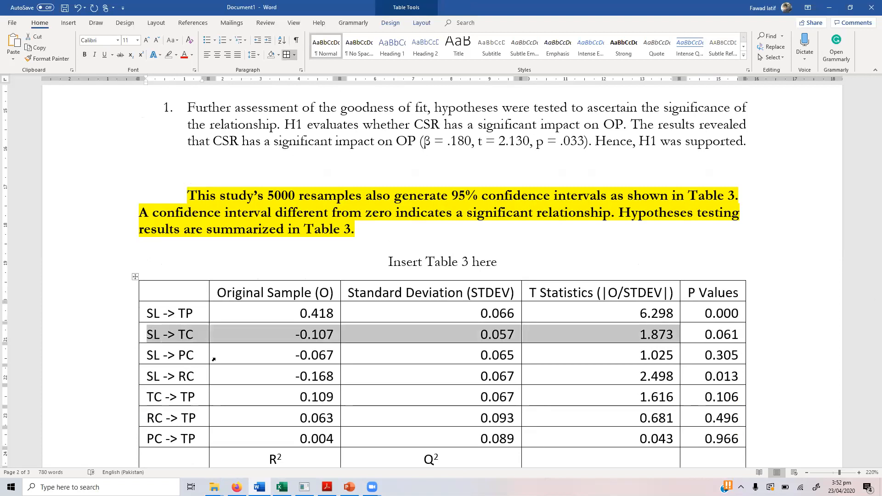
key(shift+Right)
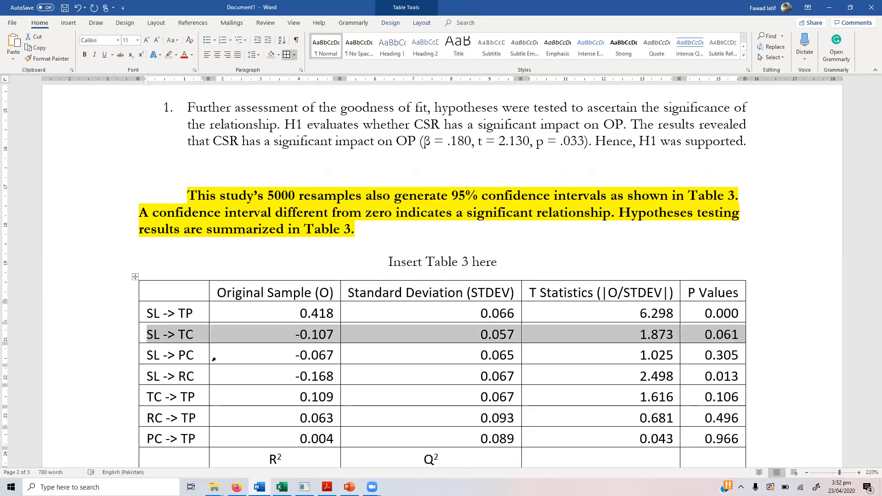
key(Down)
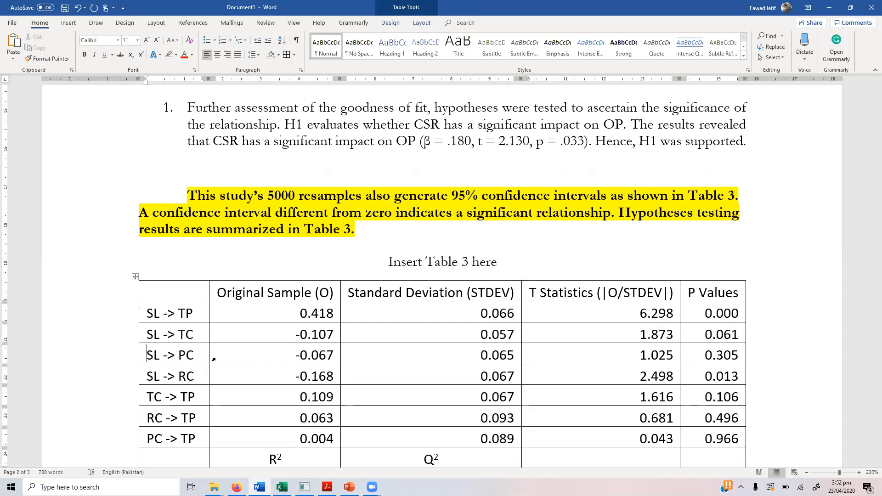
key(Down)
key(shift+Right)
key(shift+Right)
key(shift+Right)
key(shift+Right)
key(shift+Right)
key(shift+Right)
key(shift+Right)
key(shift+Right)
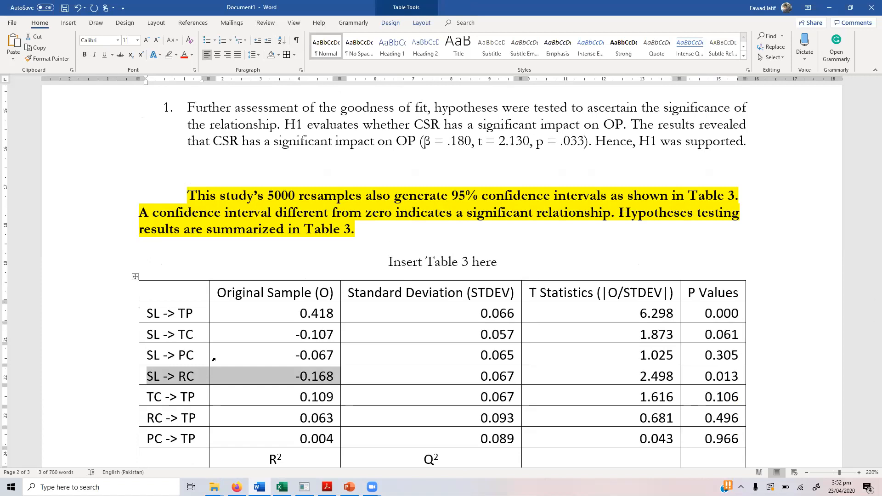
key(shift+Right)
key(shift+Right)
key(shift+Right)
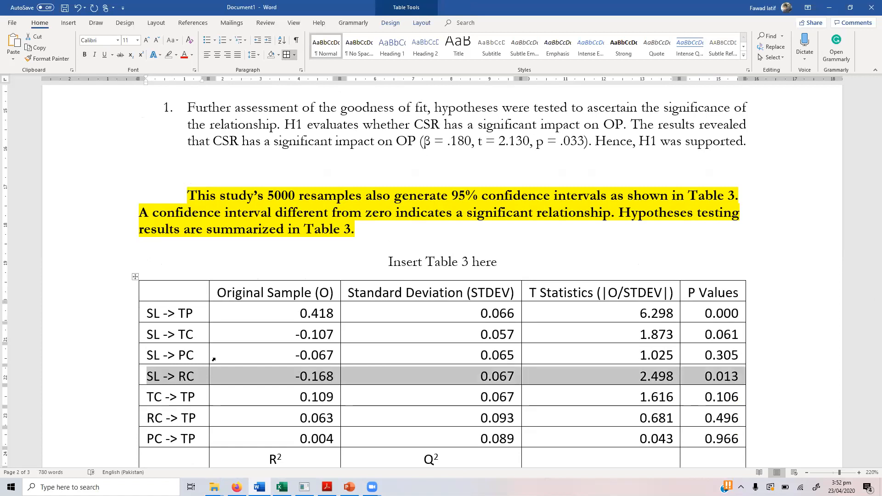
click(257, 245)
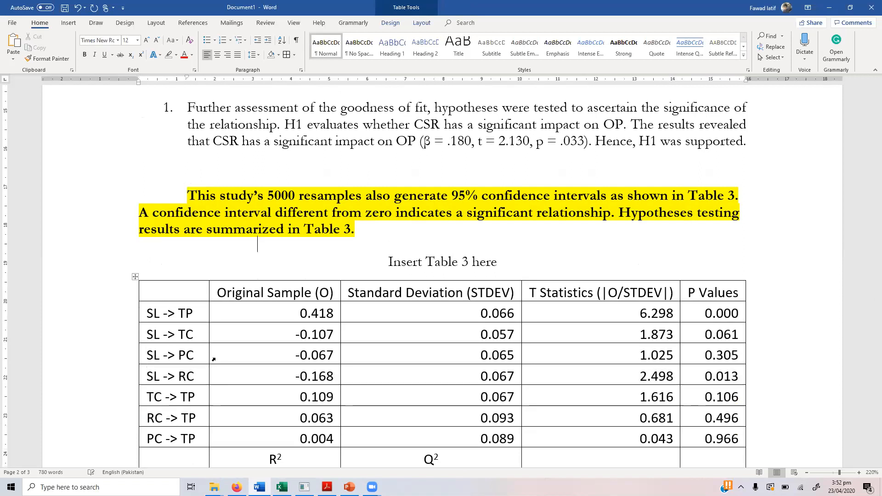
key(Up)
key(Up)
key(Up)
key(Up)
key(Up)
key(Up)
key(Up)
key(Up)
key(Right)
key(Right)
key(Right)
key(Right)
key(Right)
key(Right)
key(Right)
key(Right)
key(Right)
key(Right)
key(Right)
key(Right)
key(Right)
key(Right)
key(Right)
key(Right)
key(Right)
key(Right)
key(Right)
key(Right)
Step: Replace CSR with SL and OP with TP in both H1 sentences
click(336, 124)
key(Right)
key(Right)
key(Right)
key(Right)
key(Right)
key(Right)
key(Right)
key(Right)
key(Right)
key(Right)
key(Right)
key(Right)
key(Right)
text(SL)
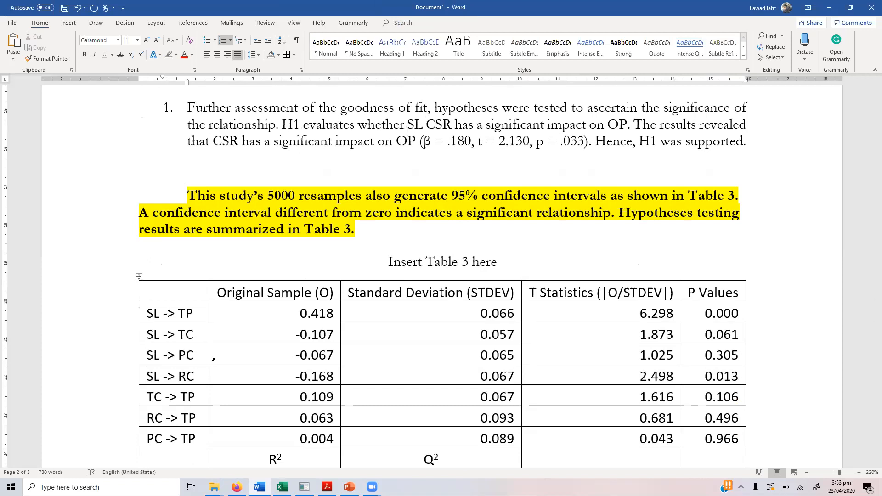
key(ctrl+shift+Right)
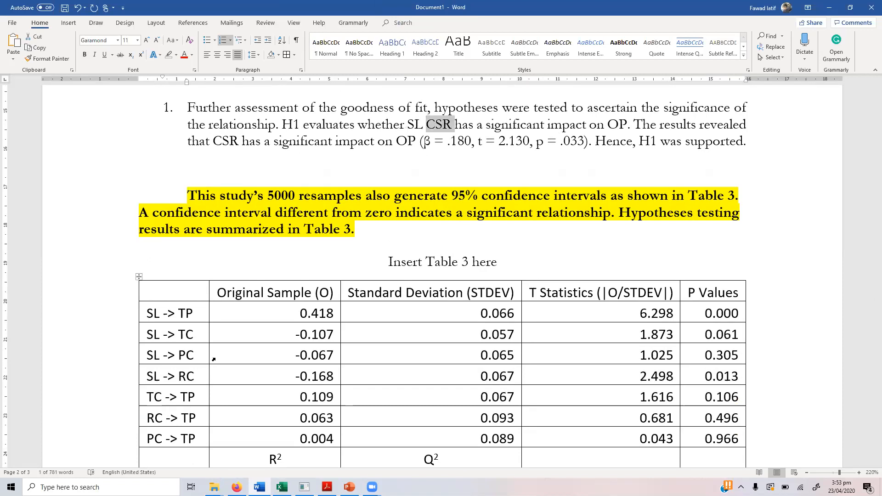
key(Delete)
key(ctrl+Right)
key(ctrl+Right)
key(ctrl+Right)
key(ctrl+Right)
key(ctrl+Right)
key(shift+Right)
text(T)
key(ctrl+Right)
key(ctrl+Right)
key(ctrl+Right)
key(ctrl+Right)
key(ctrl+Right)
key(ctrl+Right)
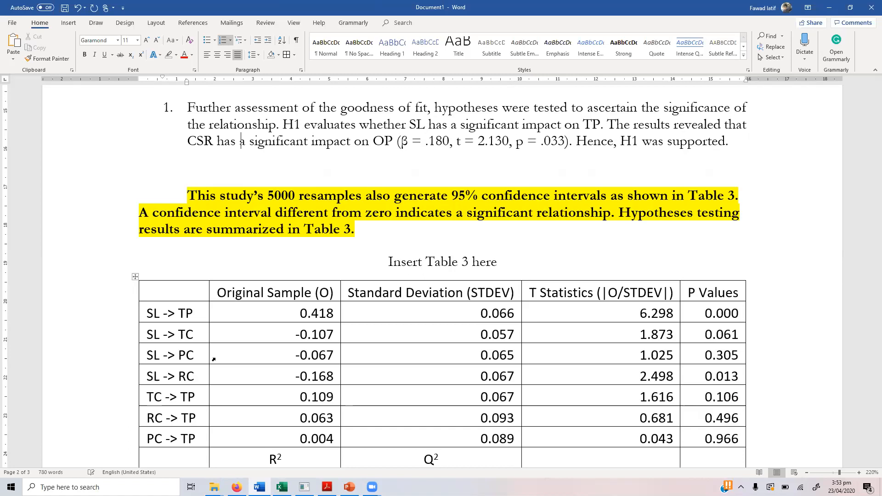
key(ctrl+Left)
key(Left)
key(shift+Left)
key(shift+Left)
key(shift+Left)
text(SL)
key(ctrl+Right)
key(ctrl+Right)
key(ctrl+Right)
key(ctrl+Right)
key(ctrl+Right)
key(Right)
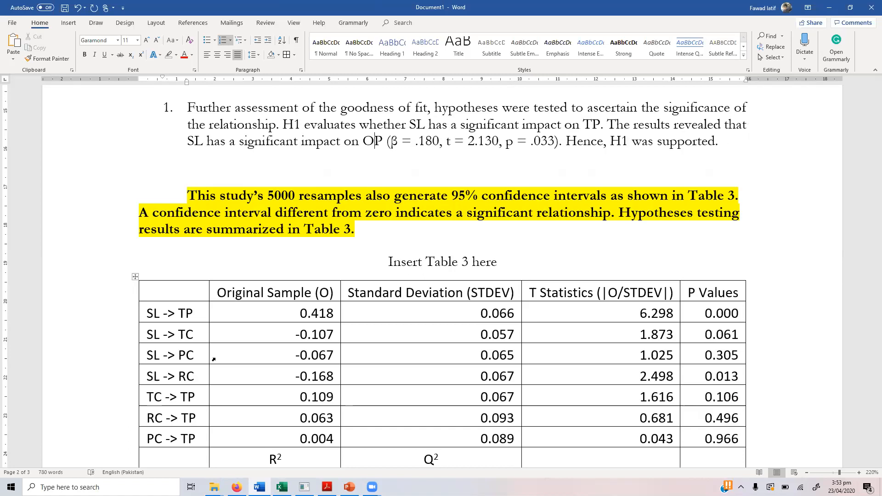
key(BackSpace)
text(T)
key(ctrl+Right)
key(Right)
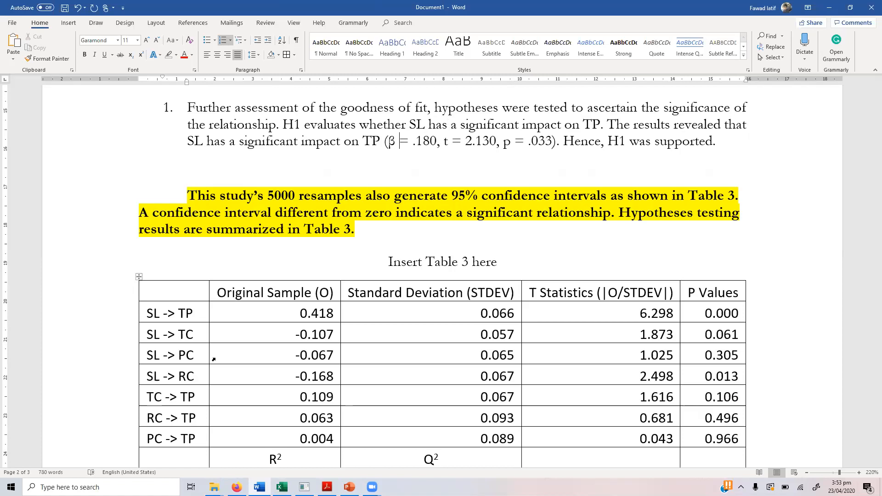
Step: Update H1's statistics to β = .418, t = 6.298, p < .001
key(ctrl+Right)
key(Right)
key(shift+Right)
key(shift+Right)
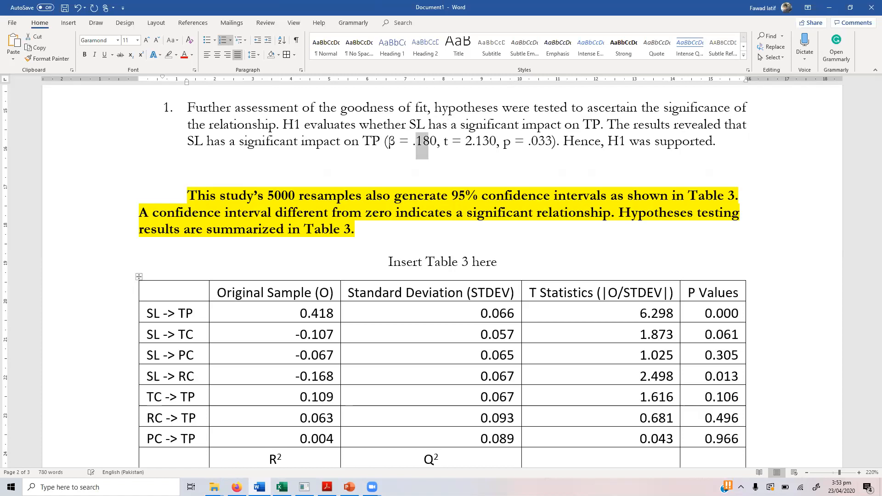
key(shift+Right)
text(4)
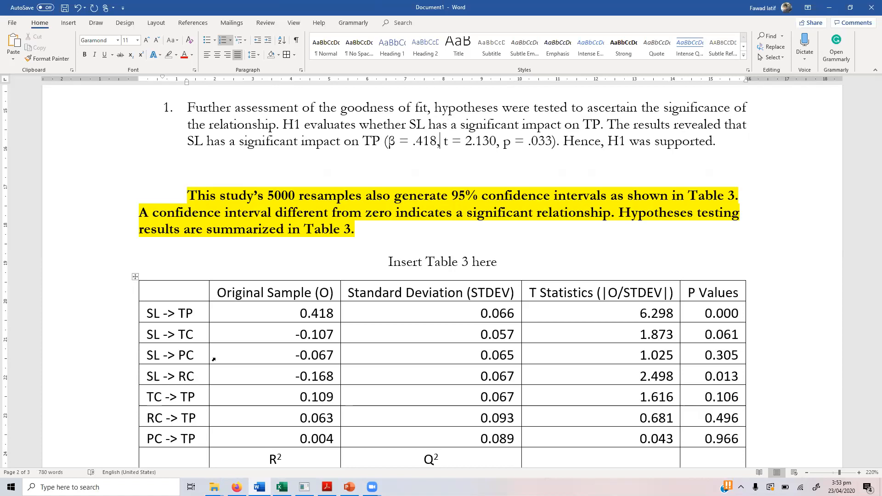
key(Right)
key(Right)
key(Right)
key(Right)
key(Right)
key(Delete)
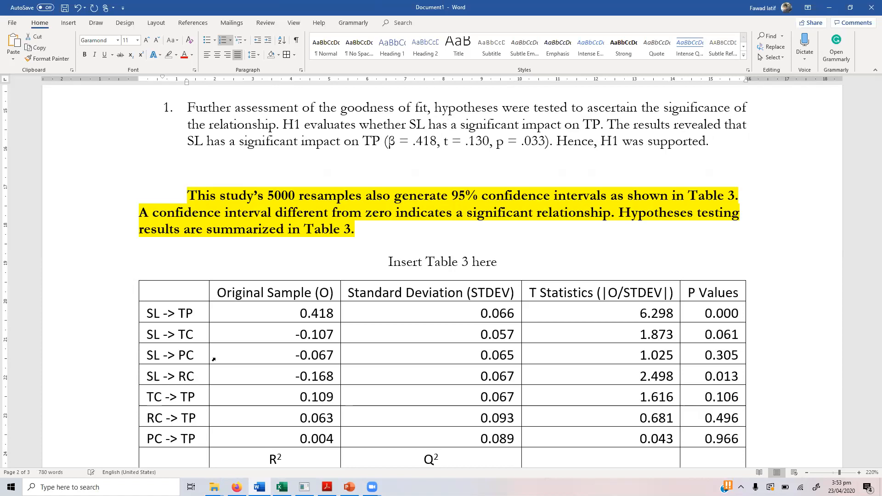
text(6)
key(Delete)
key(Delete)
key(Delete)
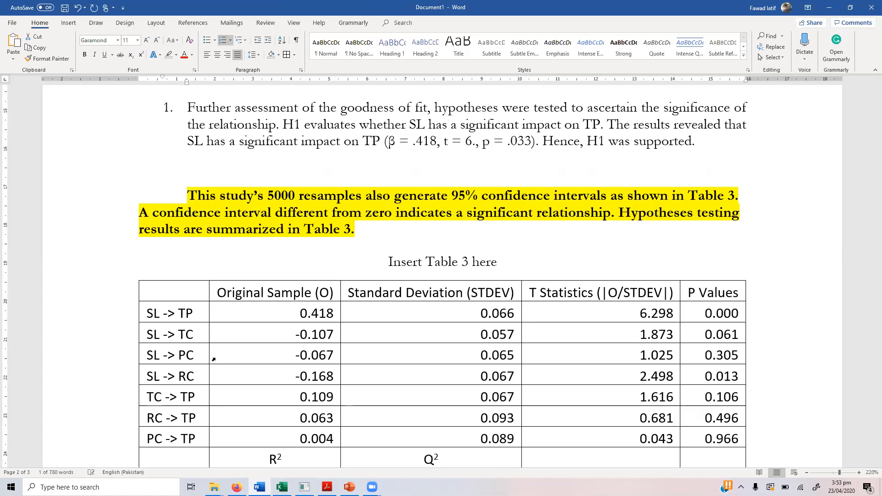
text(298)
key(Right)
key(Right)
key(Right)
key(shift+Right)
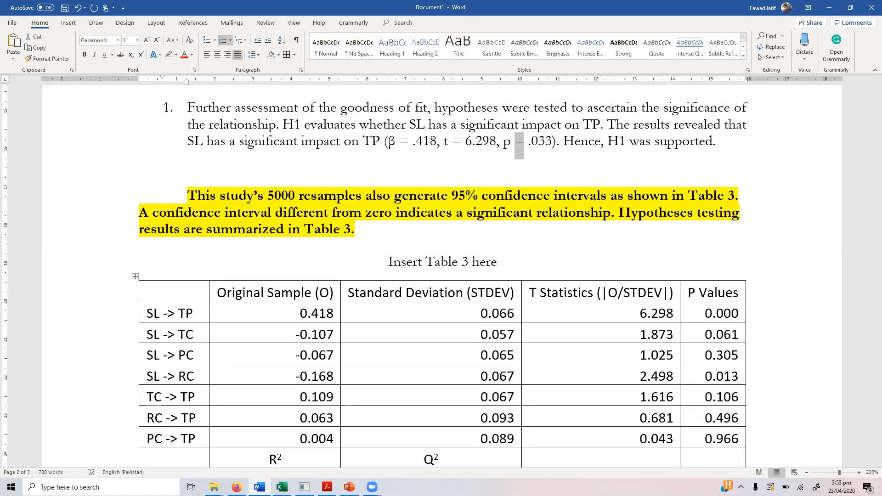
text(<)
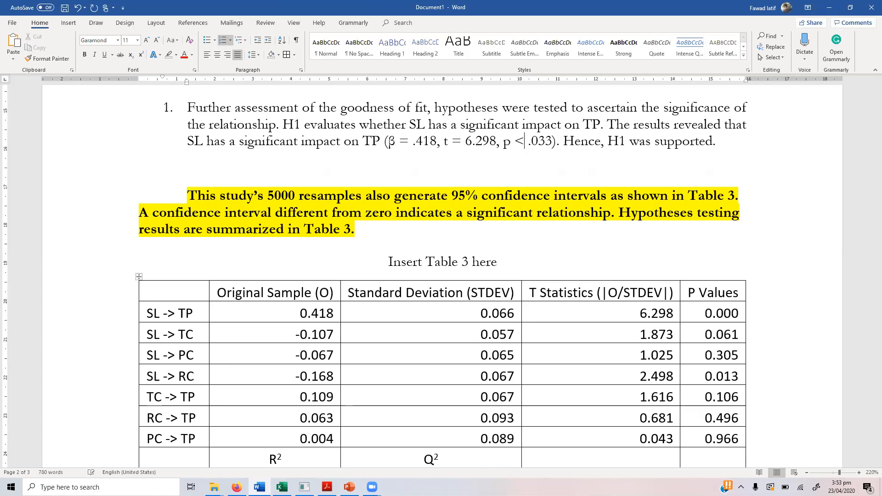
key(Right)
key(Right)
key(Right)
key(shift+Right)
key(shift+Right)
text(01)
Step: Duplicate hypothesis paragraph 1 as a new numbered item 2
key(Up)
key(Up)
key(ctrl+Up)
key(ctrl+shift+Down)
key(ctrl+c)
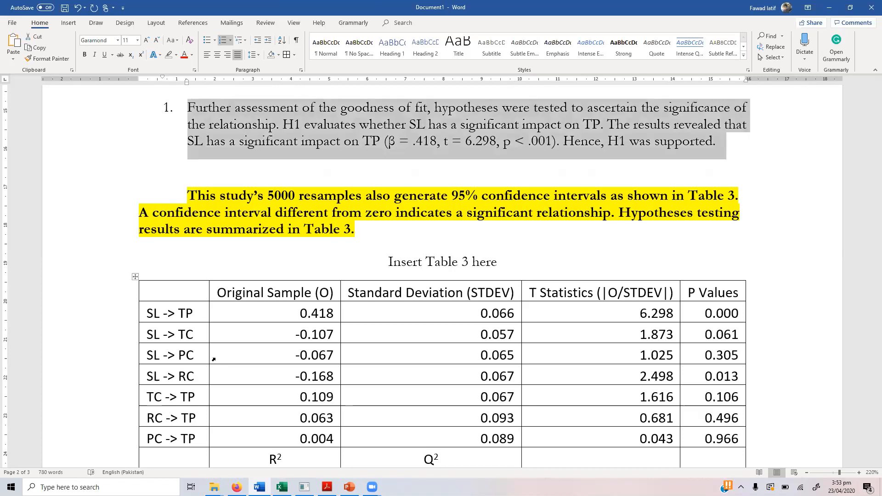
key(Right)
key(Return)
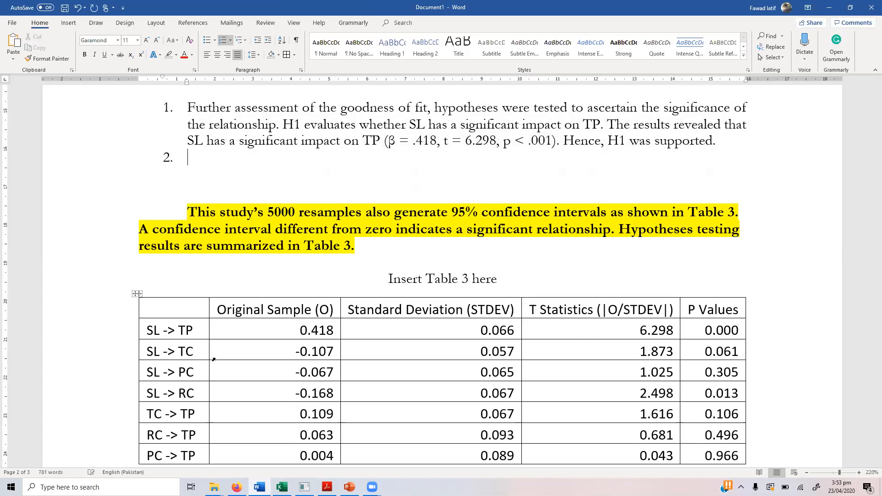
key(ctrl+v)
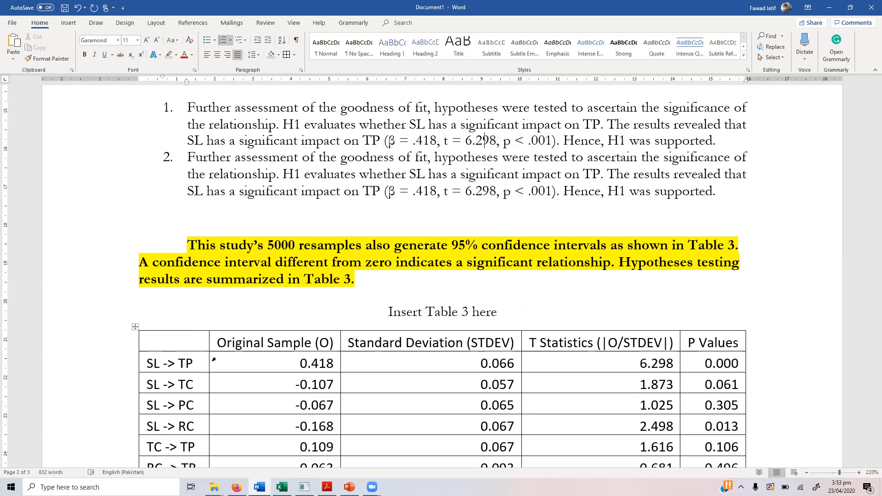
Step: In item 2, change H1 to H3 and delete the lead-in sentence and the word TP
key(shift+Right)
text(3)
key(Up)
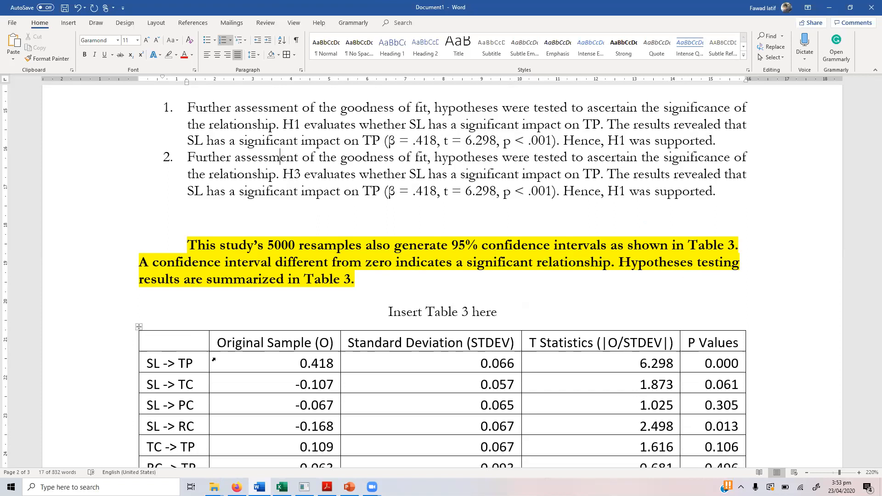
key(shift+Down)
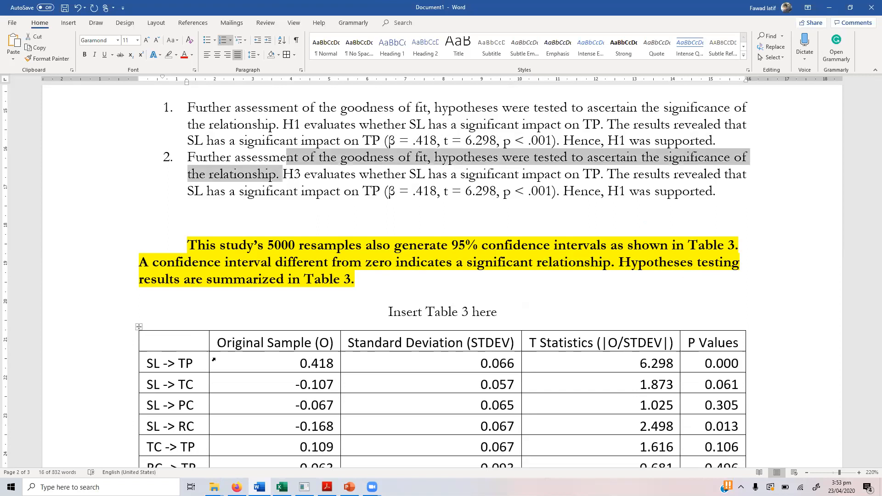
key(Delete)
key(Right)
key(Right)
key(Right)
key(Right)
key(Right)
key(Right)
key(Right)
key(Right)
key(Right)
key(Right)
key(Right)
key(Right)
key(Right)
key(Right)
key(Right)
key(Right)
key(Right)
key(Right)
key(Right)
key(Right)
key(Right)
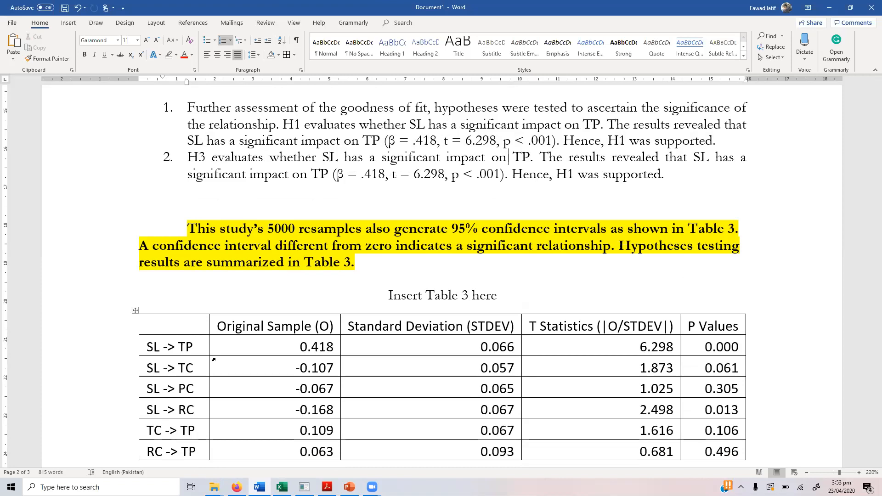
key(shift+Right)
key(shift+Right)
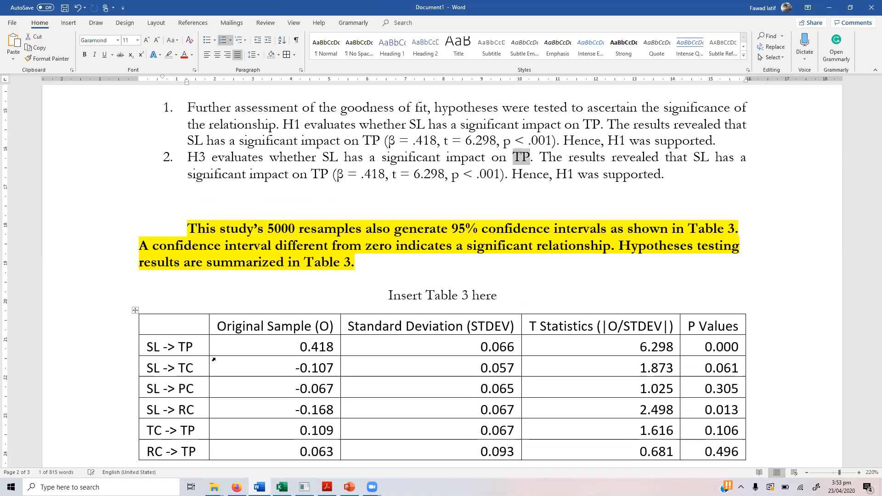
key(Delete)
Step: Make item 2 say SL has an insignificant impact on PC in both sentences
text(PC)
key(End)
text(n )
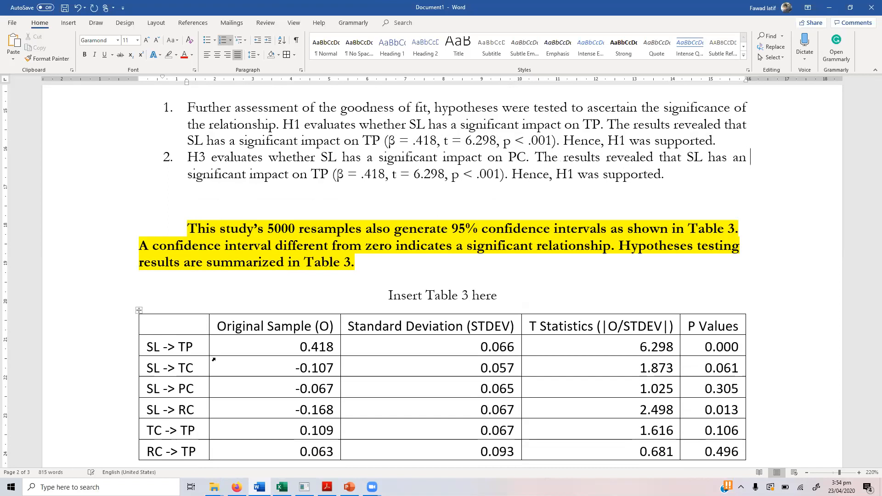
text(in)
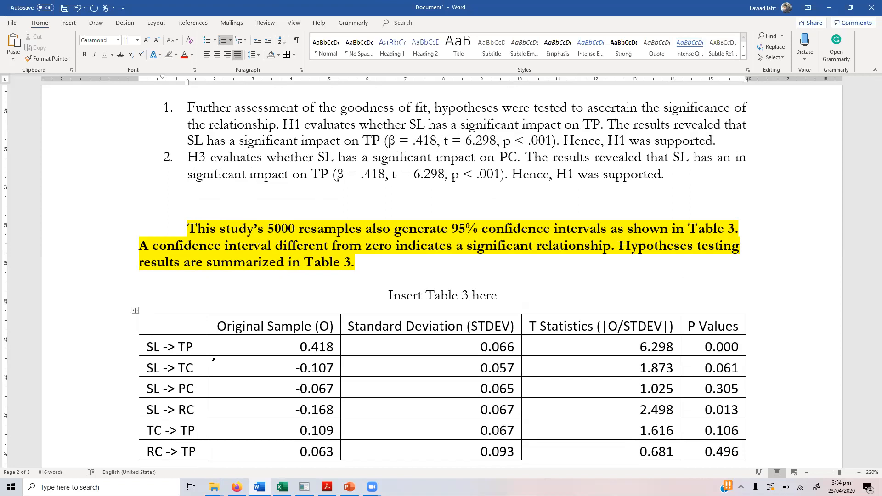
key(Delete)
key(Right)
key(Right)
key(Right)
key(Right)
key(Right)
key(Right)
key(Right)
key(Right)
key(Right)
key(Right)
key(Right)
key(Right)
key(Right)
key(Right)
key(Right)
key(Right)
key(Right)
key(Right)
key(Right)
key(Right)
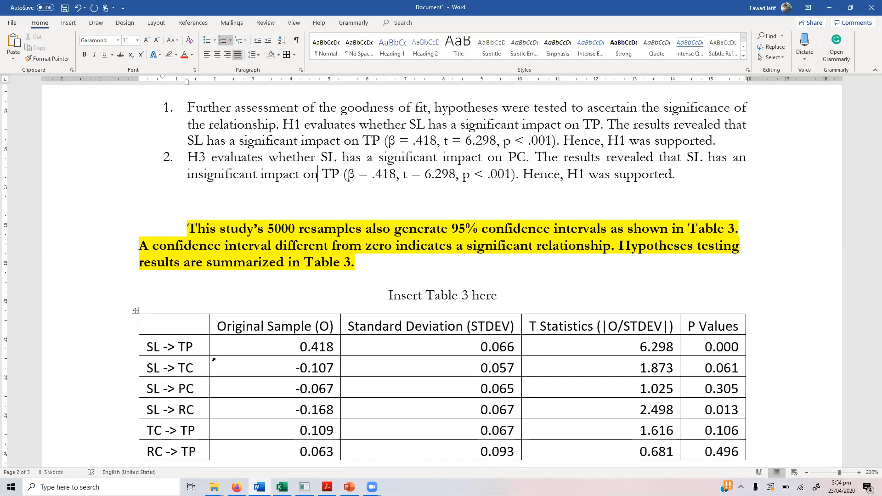
key(Right)
key(shift+Right)
key(shift+Right)
key(Delete)
text(PC)
Step: Change item 2's statistics to β = -.067, t = 1.025, p = .305
key(Right)
key(Right)
key(Right)
key(Right)
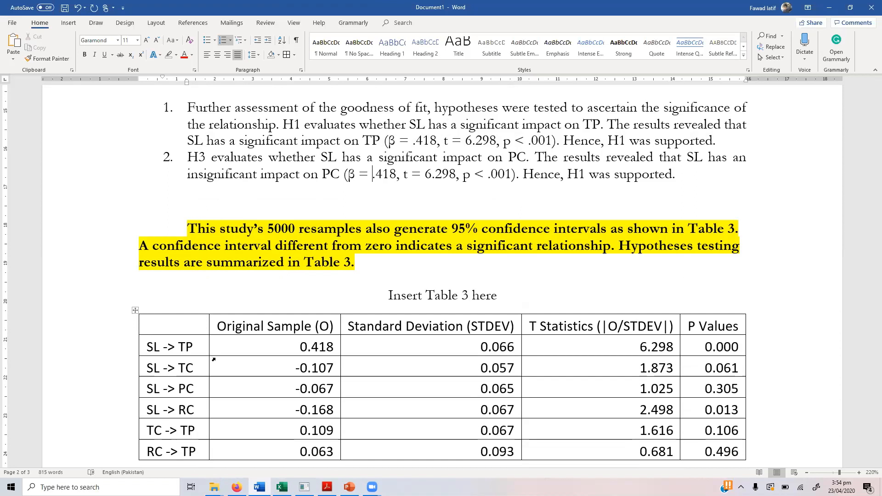
text(-)
key(Right)
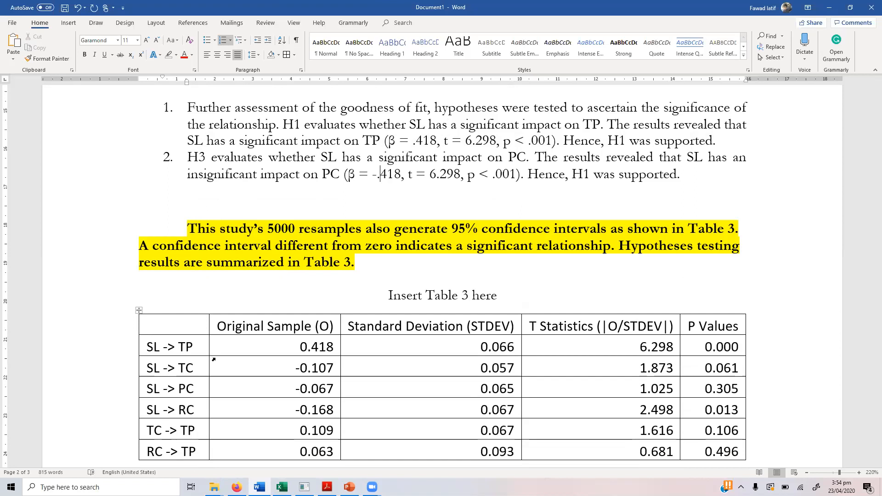
text(067)
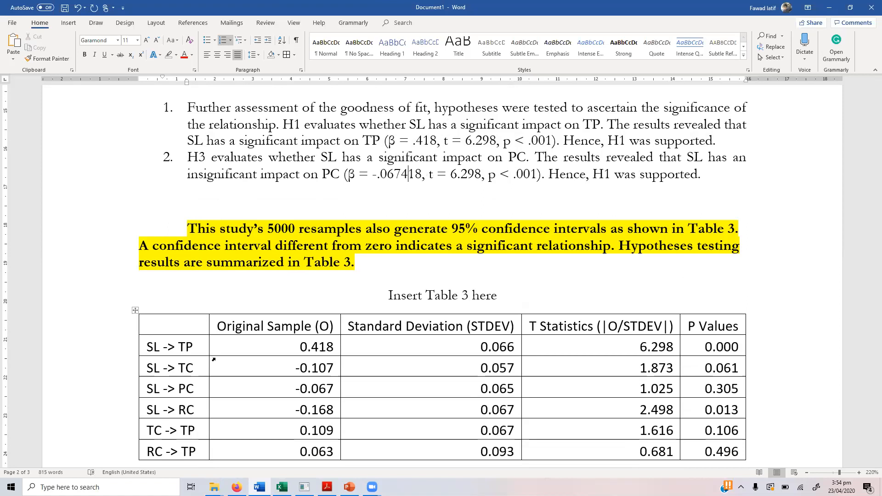
key(BackSpace)
key(Delete)
key(Delete)
key(Right)
key(Right)
key(Right)
key(Right)
key(Right)
key(Right)
key(shift+Right)
text(1)
key(Right)
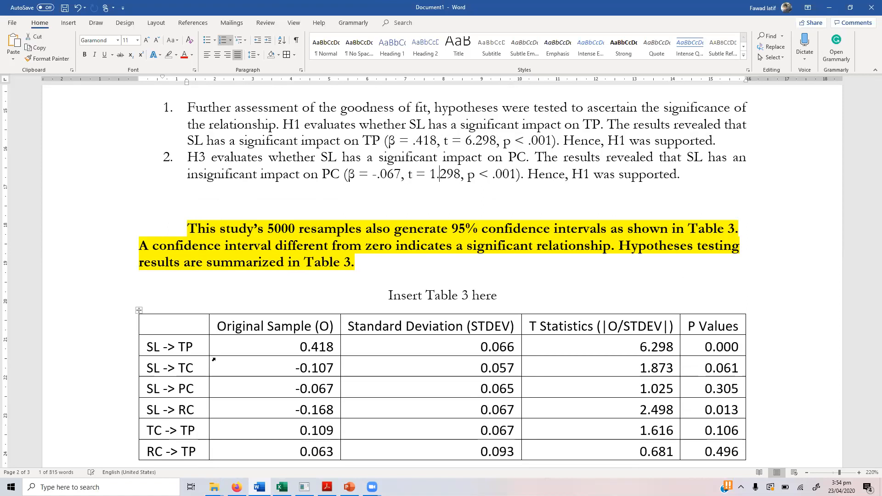
key(Delete)
key(Delete)
key(Delete)
text(025)
key(Right)
key(Right)
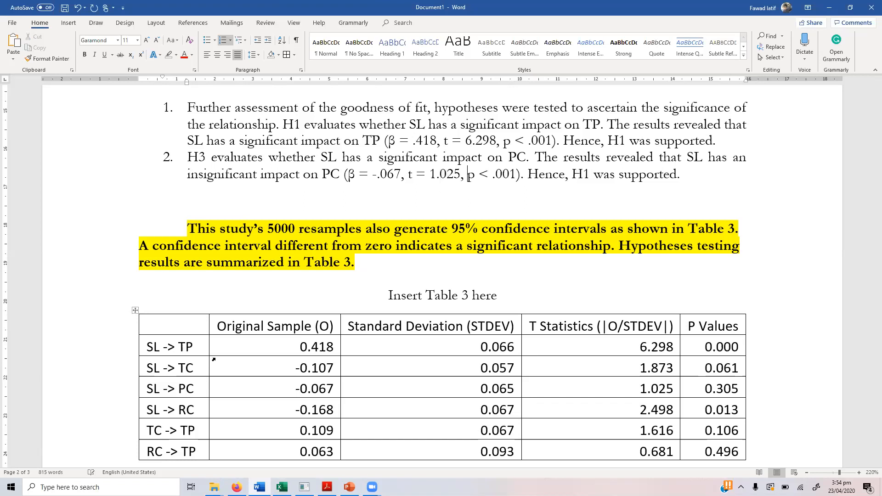
key(Right)
key(Right)
key(shift+Right)
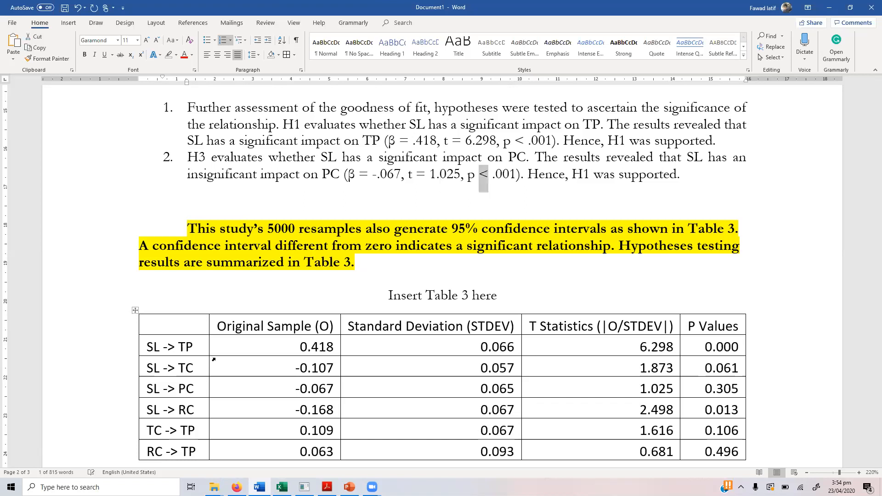
text(=)
key(Right)
key(Right)
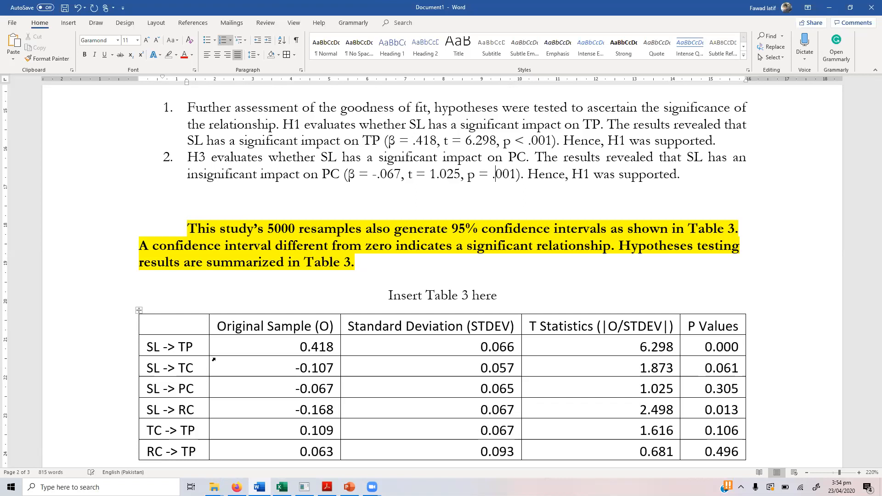
key(shift+Right)
key(shift+Right)
key(shift+Right)
key(BackSpace)
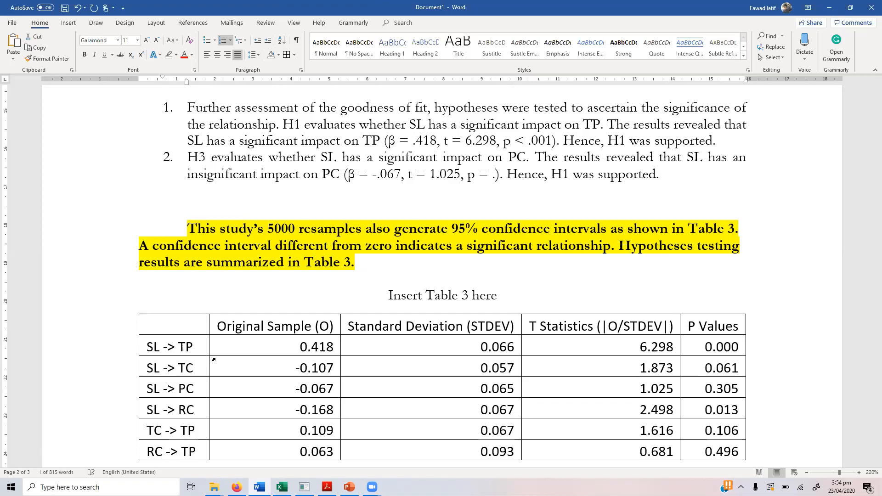
text(305)
Step: Change item 2's conclusion to 'Hence, H3 was not supported'
key(Right)
key(Right)
key(Right)
key(Right)
key(Right)
key(Right)
key(Right)
key(Right)
key(Right)
key(Right)
key(Right)
key(Right)
key(shift+Left)
text(3)
key(Right)
key(Right)
text(not)
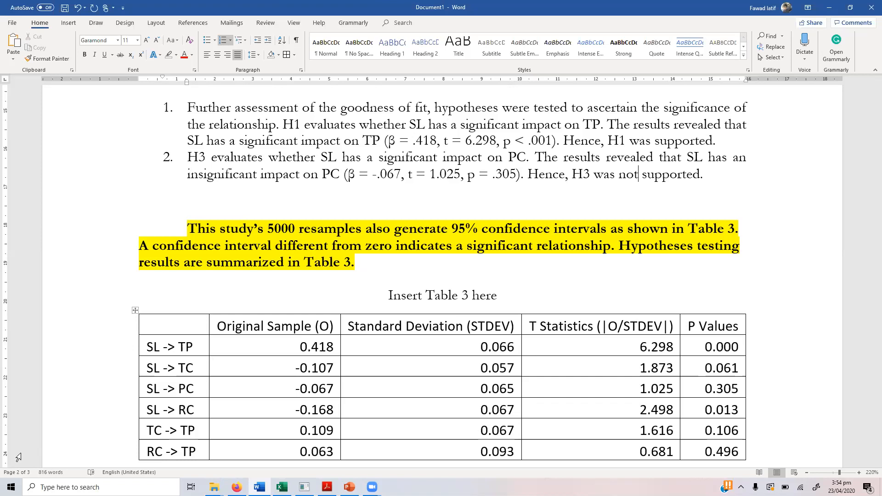
Step: Replace the 'Original Sample (O)' heading with a centred β copied from the H3 paragraph
click(221, 326)
key(shift+Right)
key(shift+Right)
key(shift+Right)
key(shift+Right)
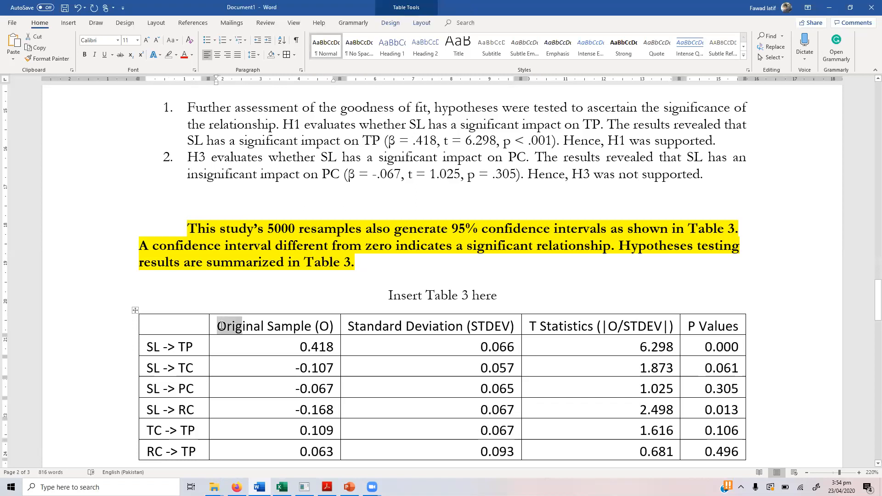
key(shift+Right)
key(shift+Right)
key(shift+Right)
key(shift+Right)
key(shift+Right)
key(shift+Right)
key(shift+Right)
key(shift+Right)
key(shift+Right)
key(shift+Right)
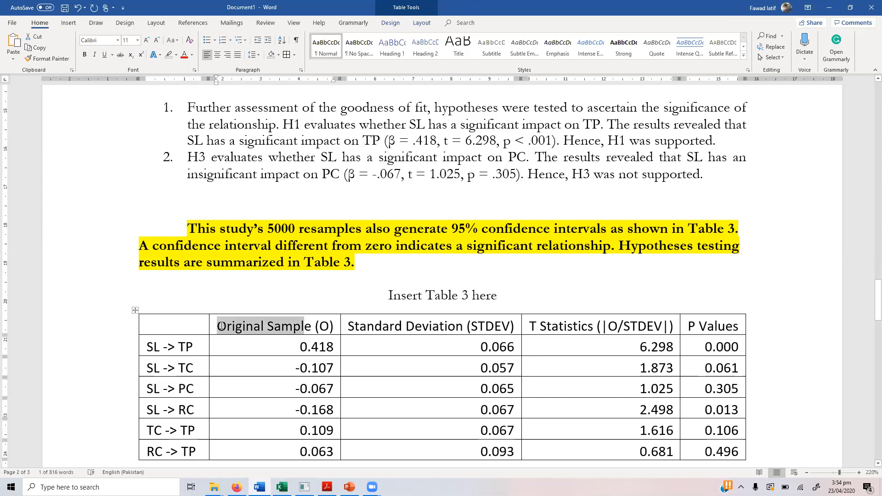
key(shift+Right)
key(shift+Right)
key(shift+Right)
key(shift+Right)
key(shift+Right)
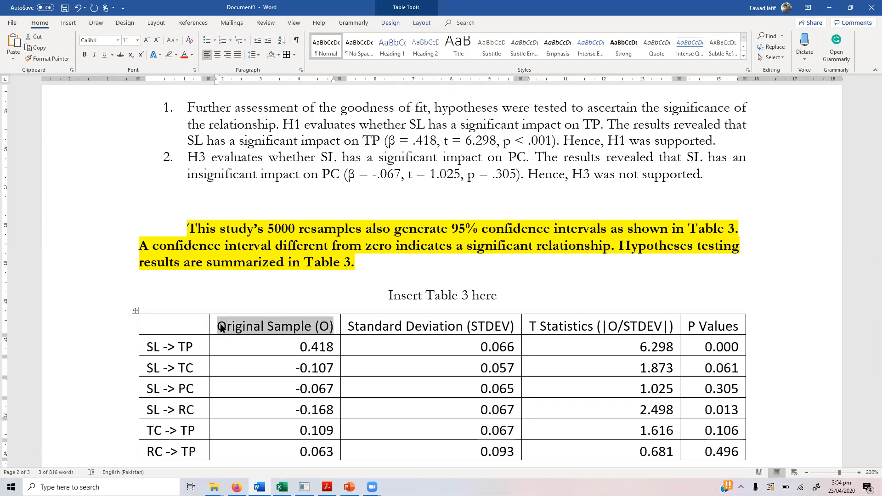
click(349, 178)
key(shift+Right)
key(ctrl+c)
click(220, 323)
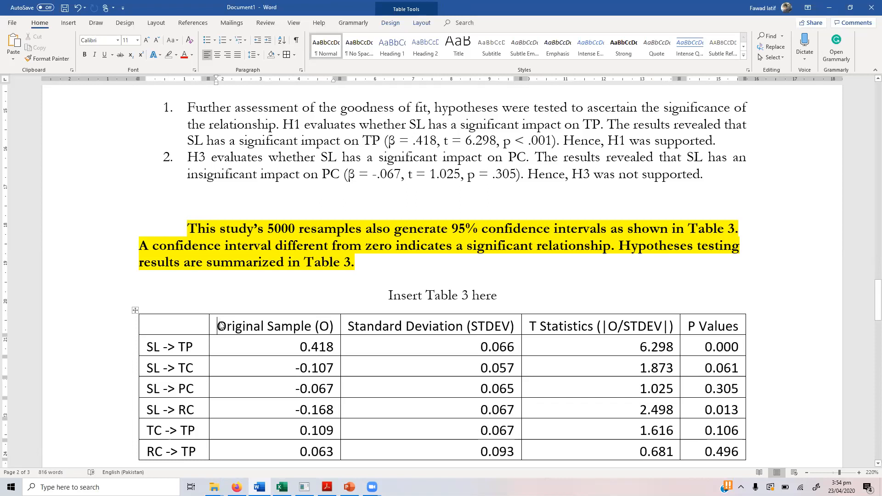
key(shift+End)
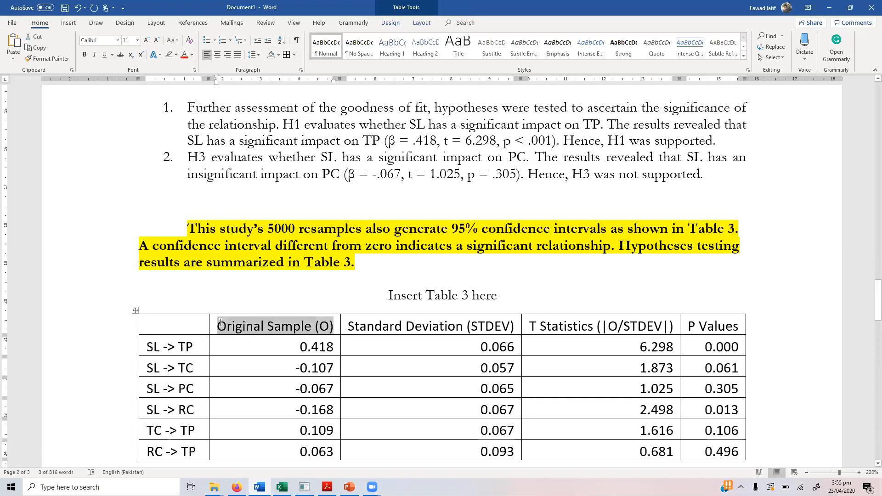
key(ctrl+v)
key(ctrl+e)
Step: Trim the headings to STDEV and T Statistics and add an empty column after P Values
key(Right)
key(shift+Right)
key(shift+Right)
key(shift+Right)
key(shift+Right)
key(shift+Right)
key(shift+Right)
key(shift+Right)
key(shift+Right)
key(shift+Right)
key(shift+Right)
key(shift+Right)
key(shift+Right)
key(shift+Right)
key(shift+Right)
key(shift+Right)
key(shift+Right)
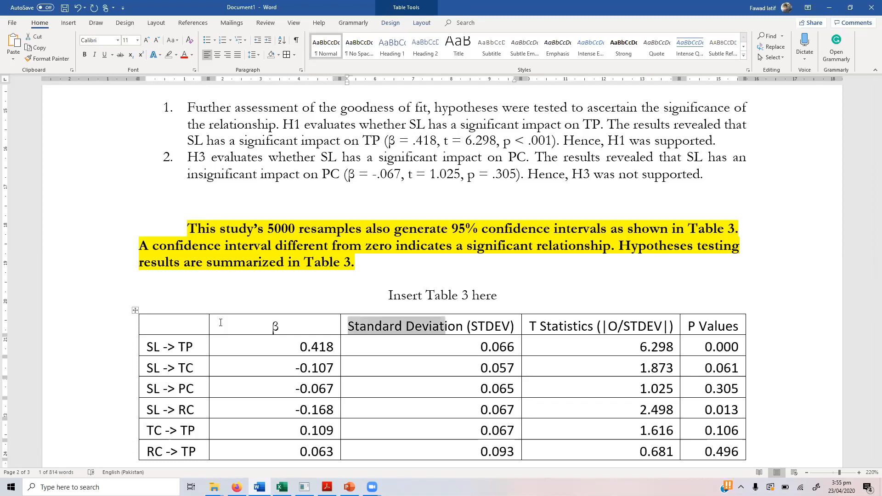
key(shift+Right)
key(shift+Right)
key(shift+Right)
key(shift+Right)
key(Delete)
key(Right)
key(Right)
key(Right)
key(Right)
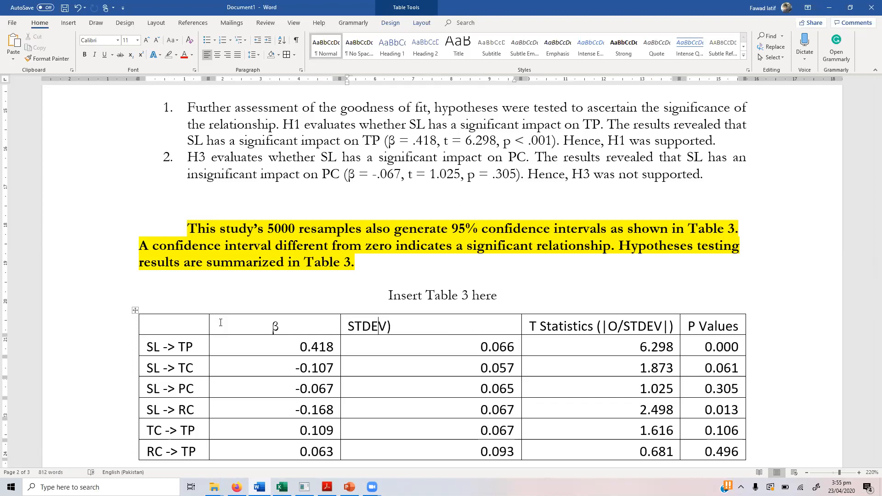
key(Right)
key(Delete)
key(Right)
key(Right)
key(Right)
key(Right)
key(Right)
key(Right)
key(Right)
key(Right)
key(Right)
key(Right)
key(Right)
key(Right)
key(Right)
key(Right)
key(shift+Right)
key(shift+Right)
key(shift+Right)
key(shift+Right)
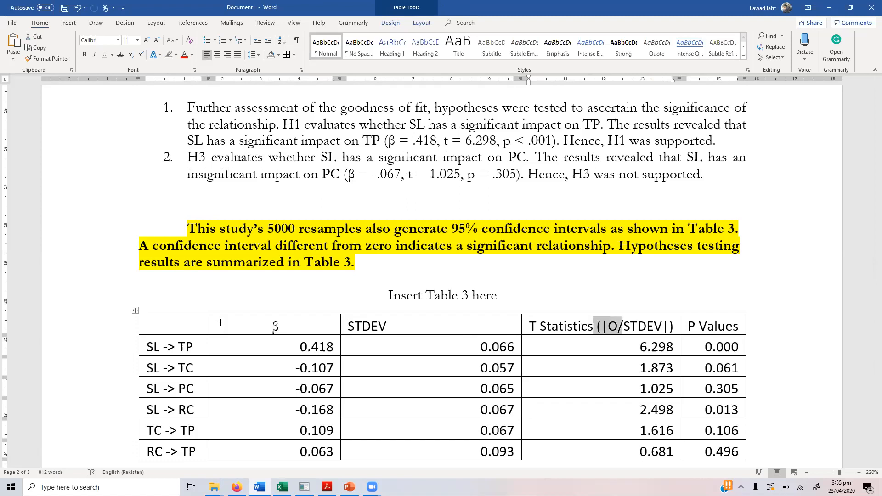
key(shift+Right)
key(shift+Right)
key(shift+Right)
key(shift+Right)
key(shift+Right)
key(shift+Right)
key(Delete)
key(Delete)
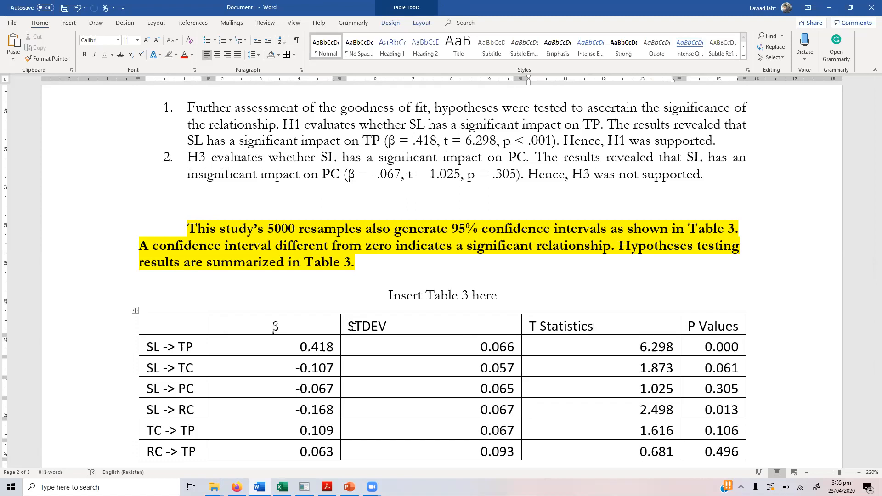
click(746, 311)
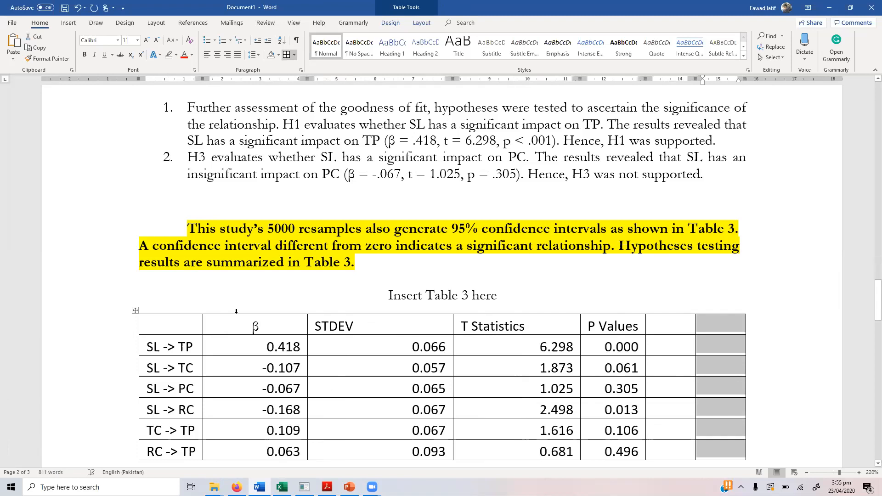
Step: Distribute the table columns evenly with centred text, then return to SmartPLS
drag(671, 339, 705, 343)
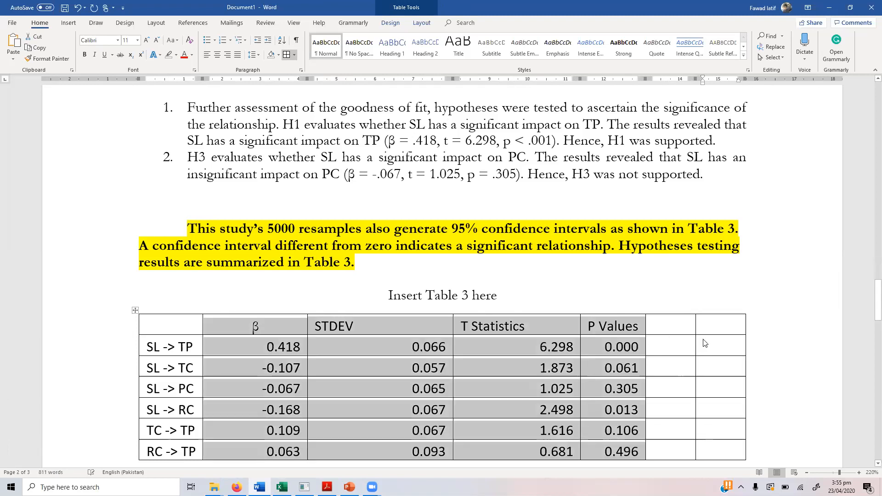
click(419, 24)
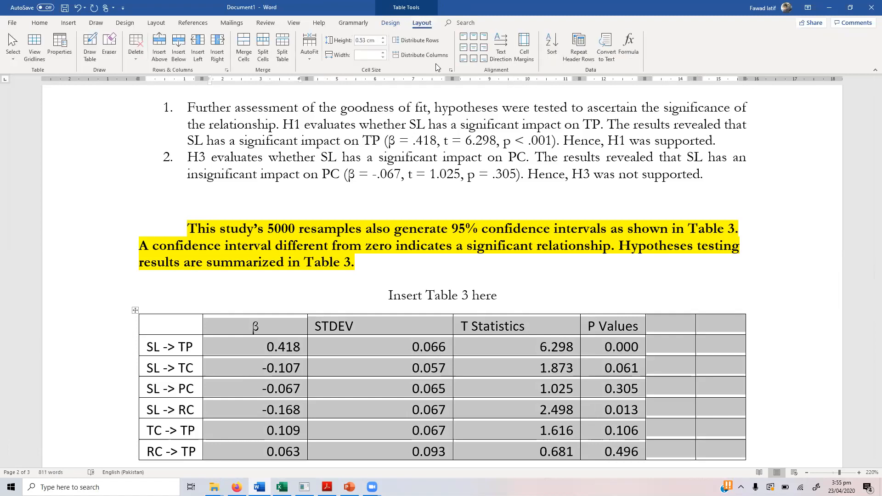
click(427, 55)
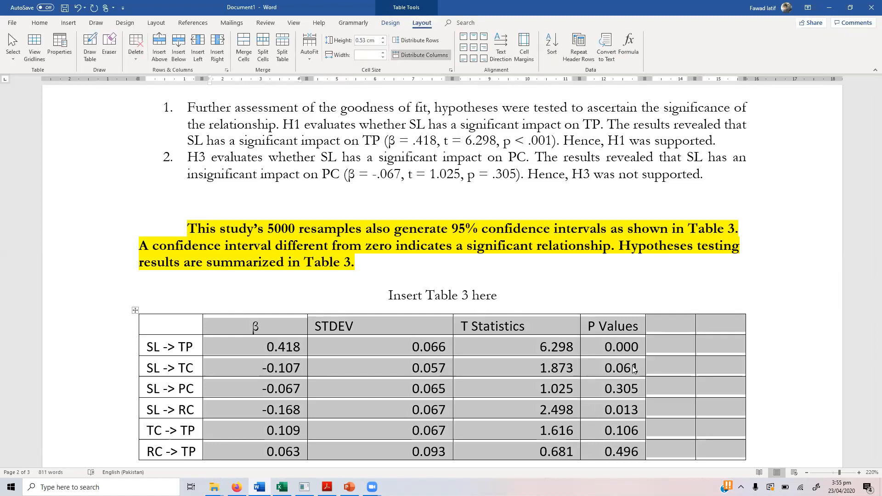
click(473, 49)
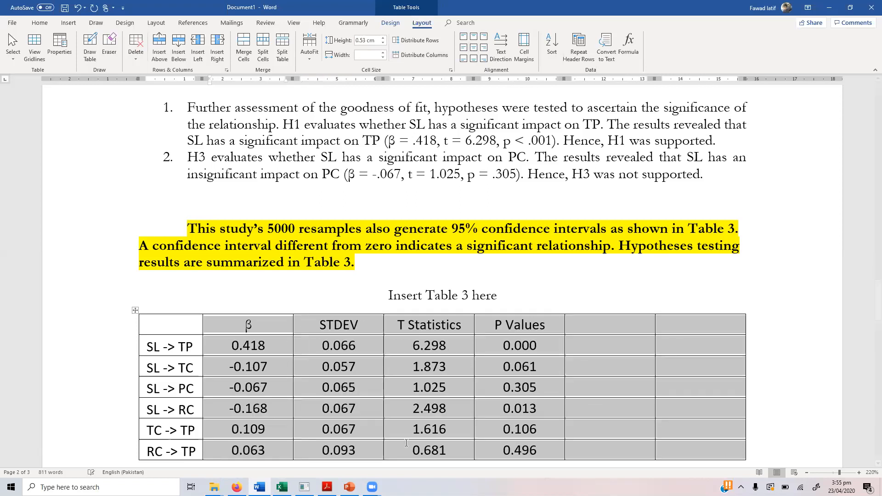
click(610, 325)
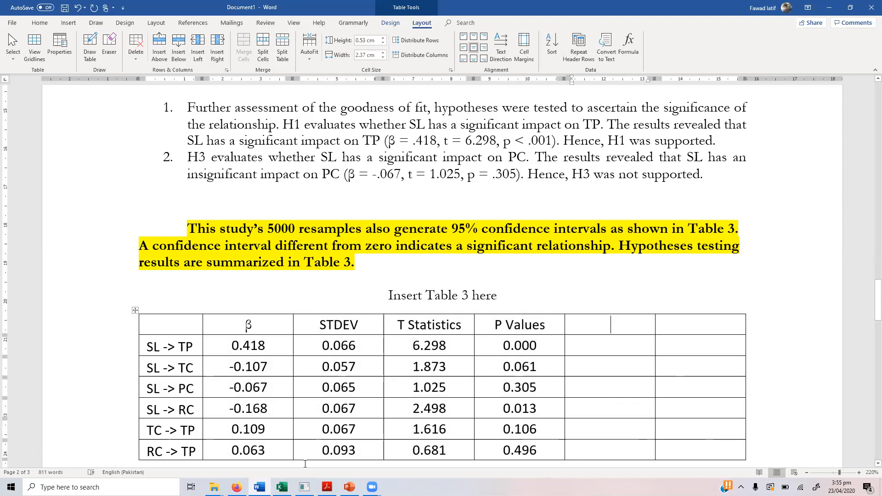
click(304, 487)
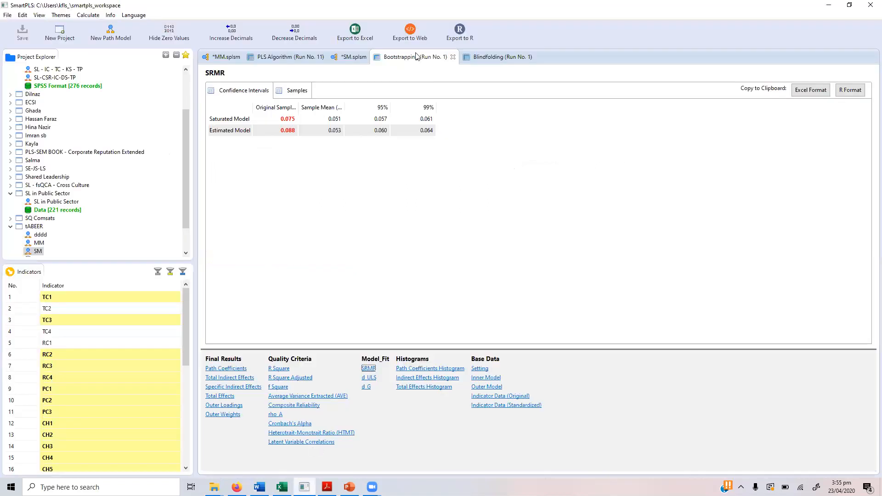
Step: Copy the path coefficients' bias-corrected confidence intervals in Excel format and switch to Excel
click(235, 370)
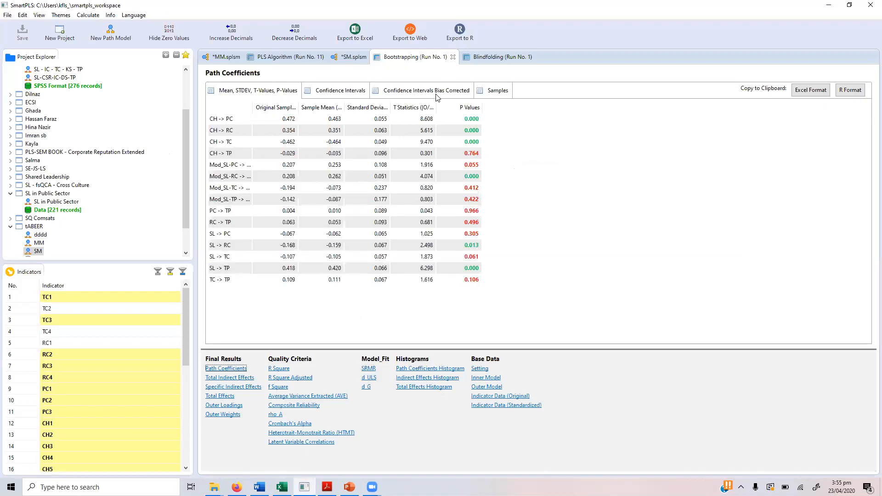
click(436, 95)
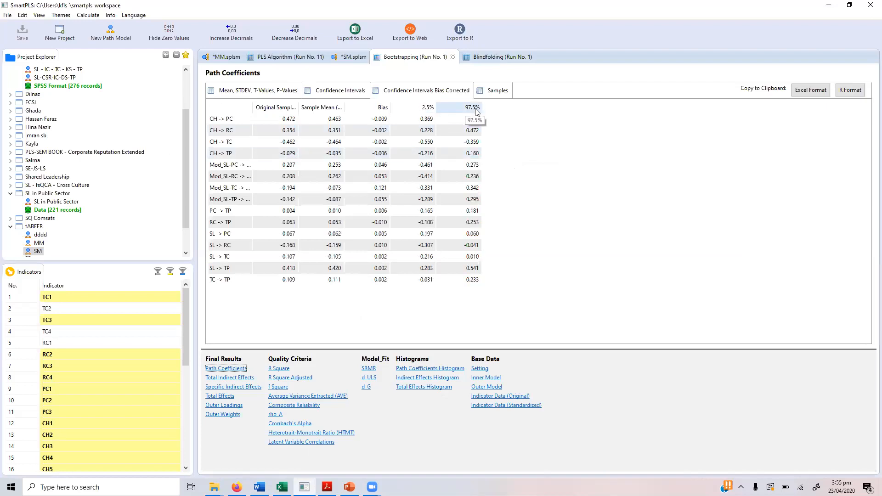
click(812, 93)
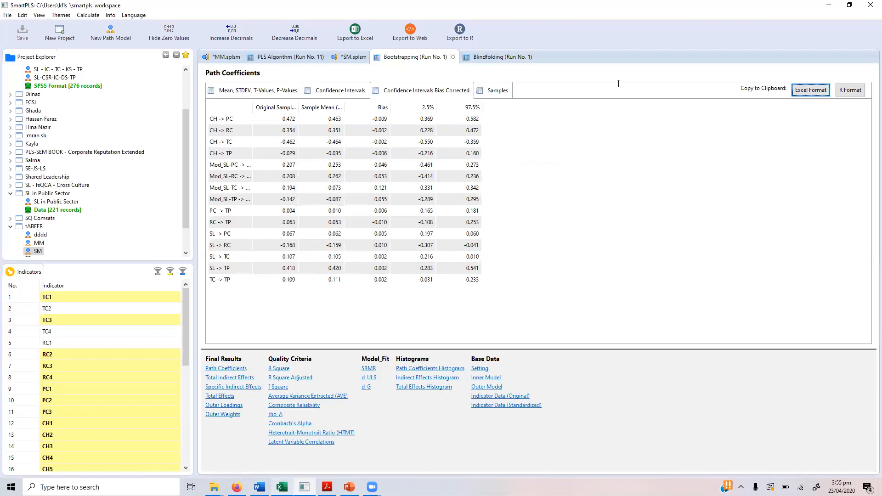
click(282, 487)
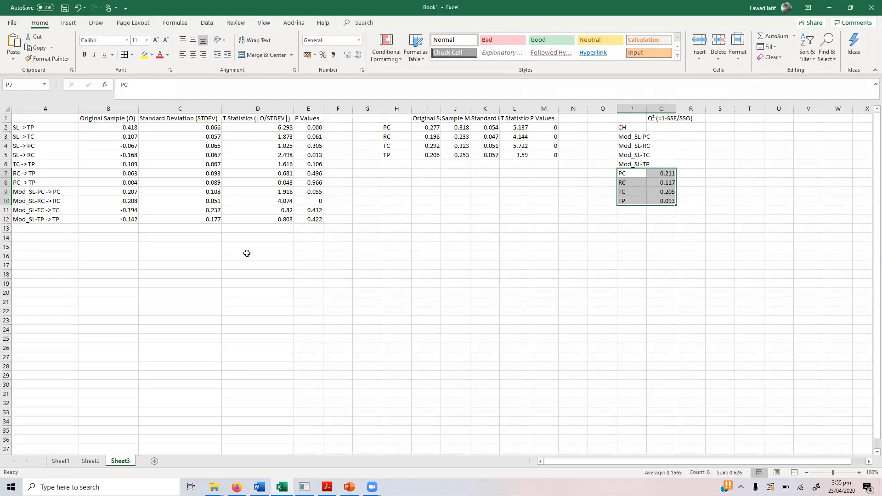
Step: Paste the intervals at F16 and delete the Sample Mean, Original Sample and Bias columns
click(338, 254)
key(ctrl+v)
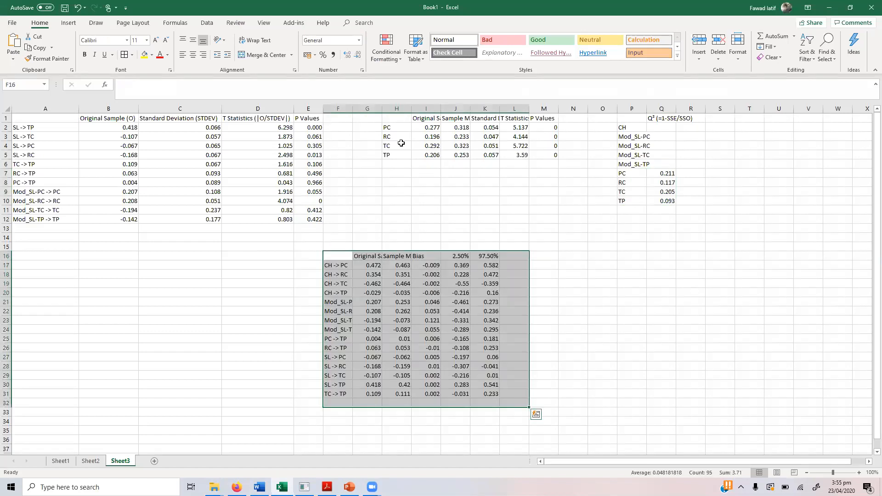
key(Right)
key(Right)
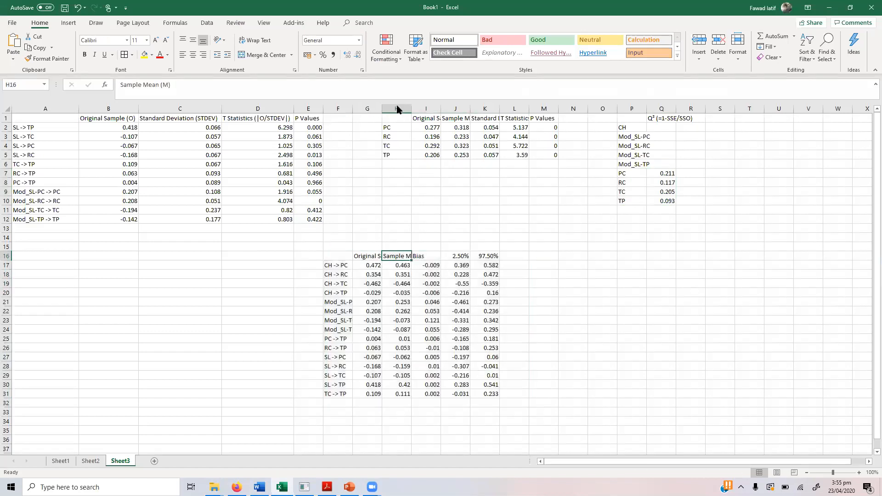
right_click(398, 109)
key(Escape)
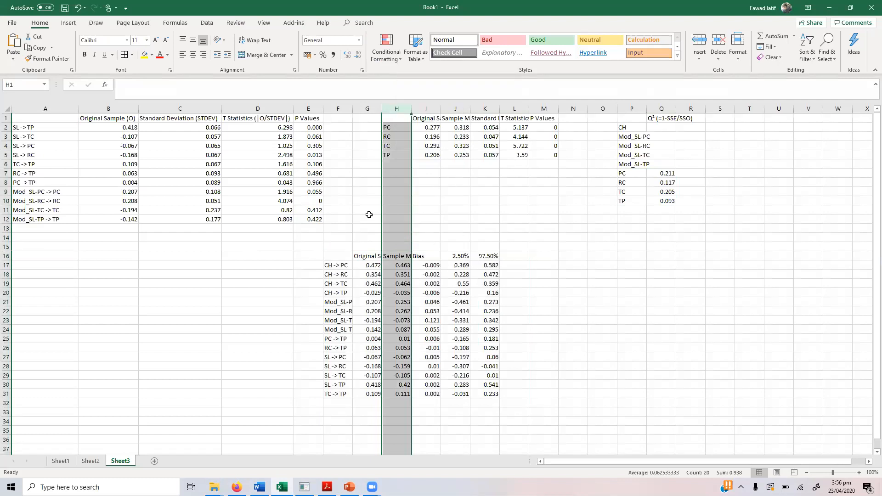
key(ctrl+minus)
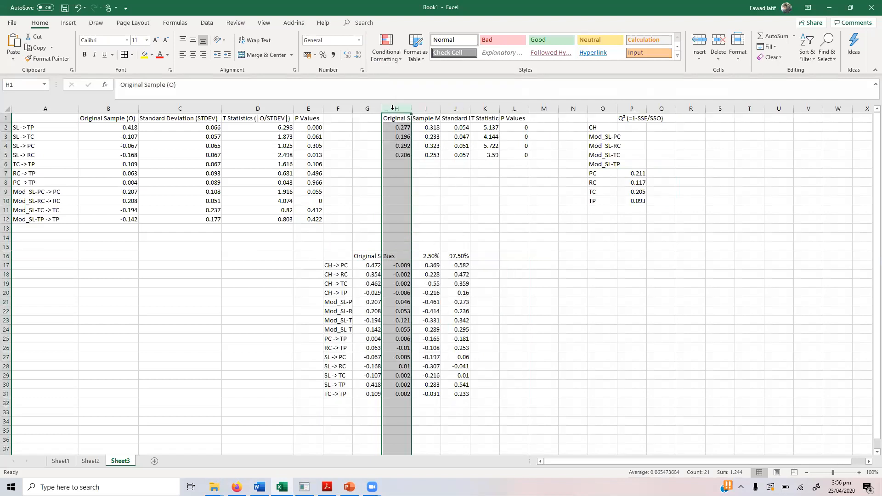
click(367, 109)
shift+click(394, 109)
right_click(394, 110)
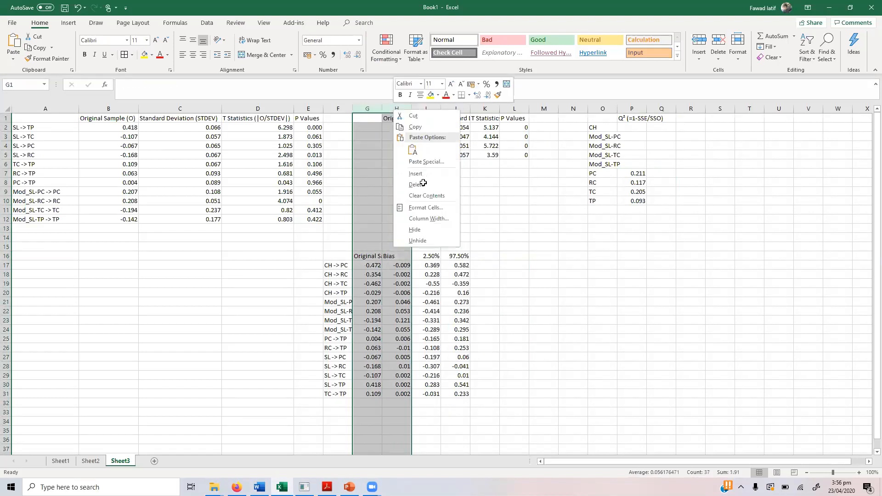
click(423, 184)
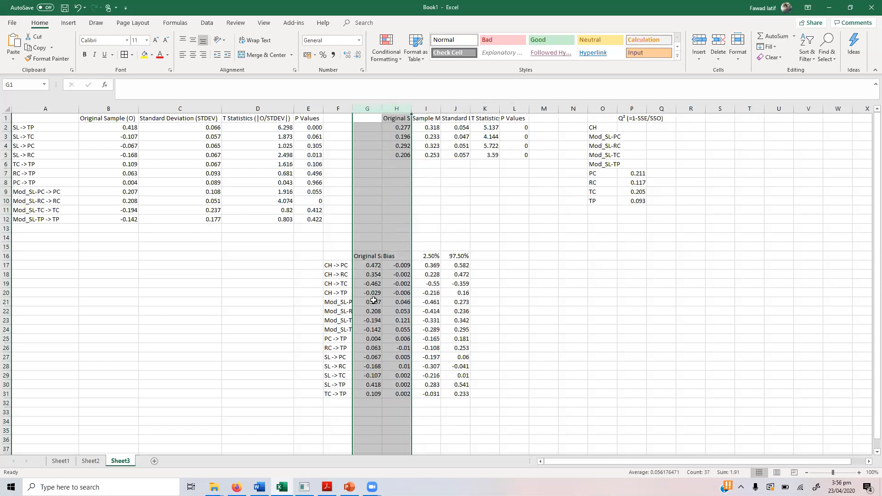
click(334, 266)
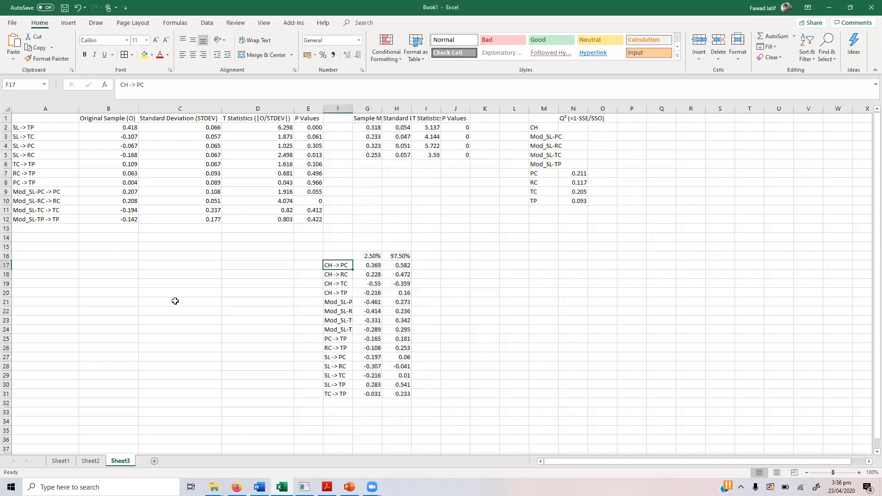
Step: Move the Mod_SL interval rows 21–24 up to row 13
drag(7, 302, 7, 330)
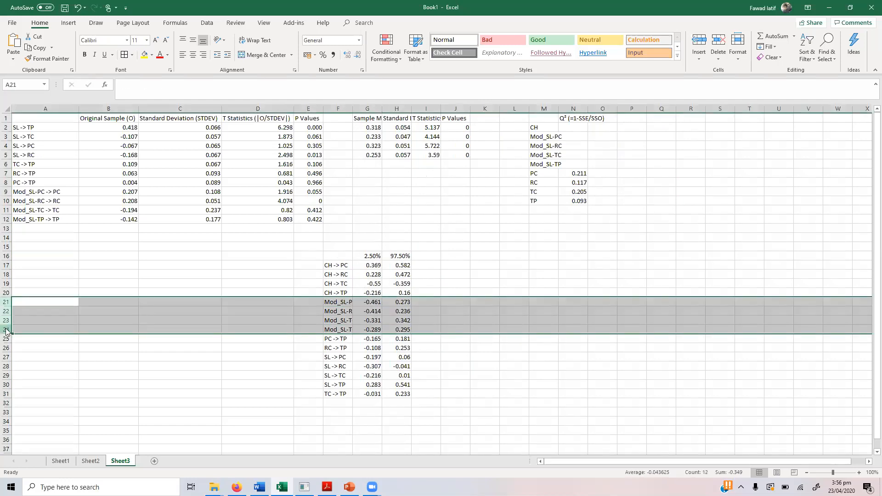
right_click(7, 331)
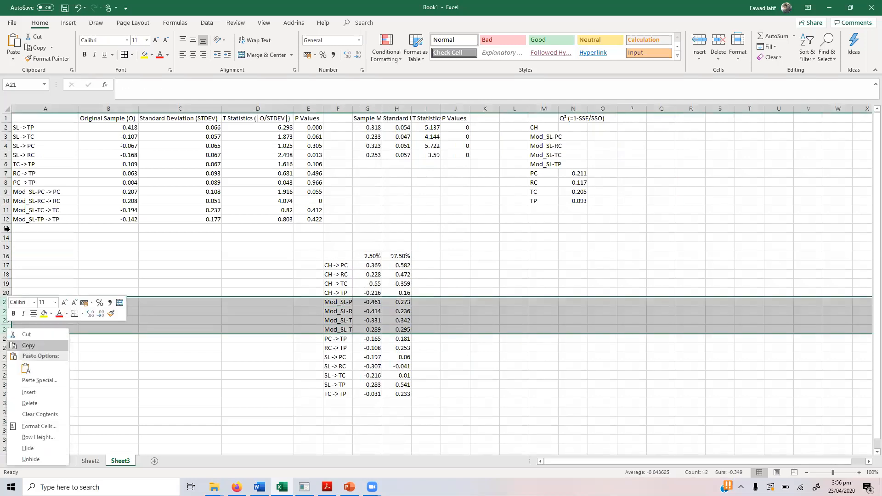
key(Return)
click(7, 228)
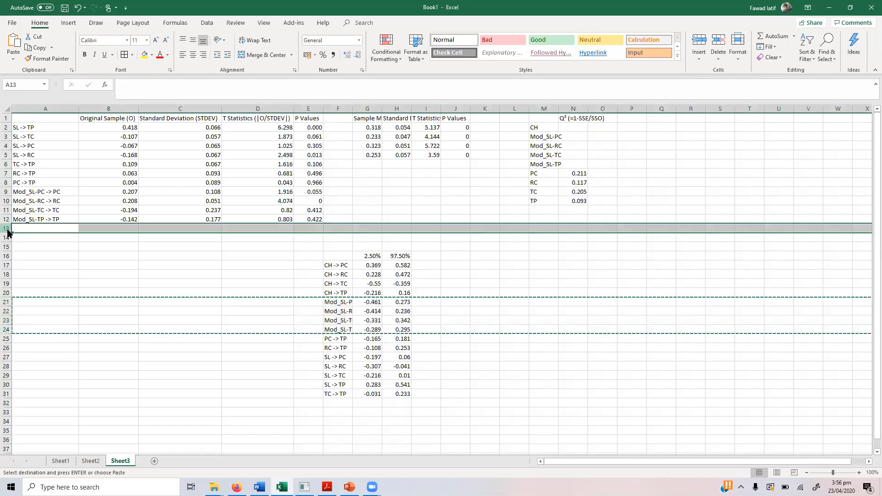
key(shift+F10)
click(55, 295)
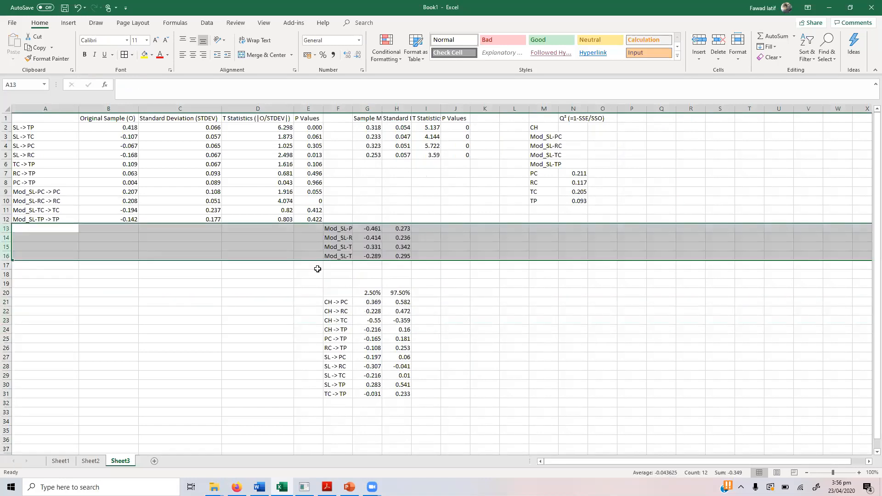
Step: Delete the four CH interval rows
click(334, 303)
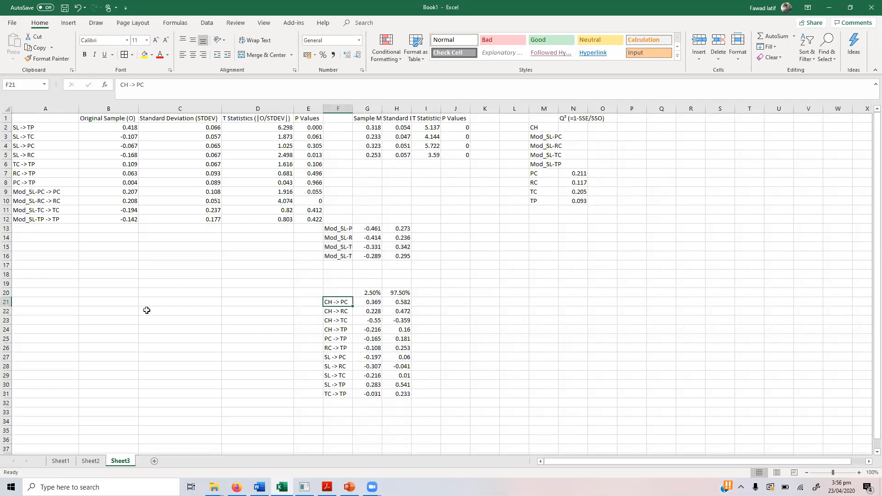
drag(6, 301, 6, 328)
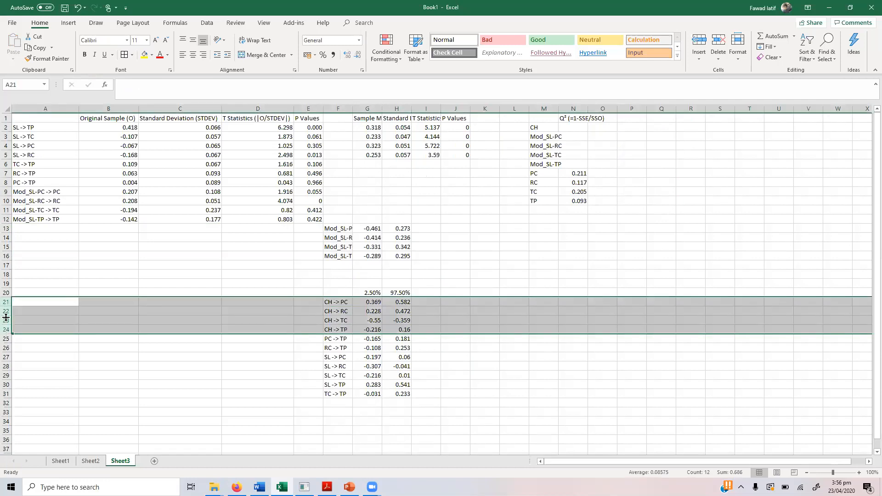
right_click(6, 317)
click(41, 393)
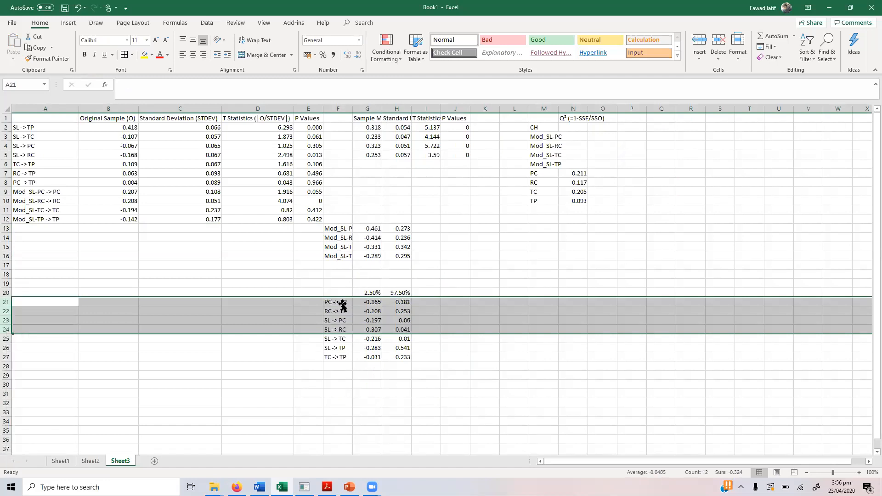
click(342, 304)
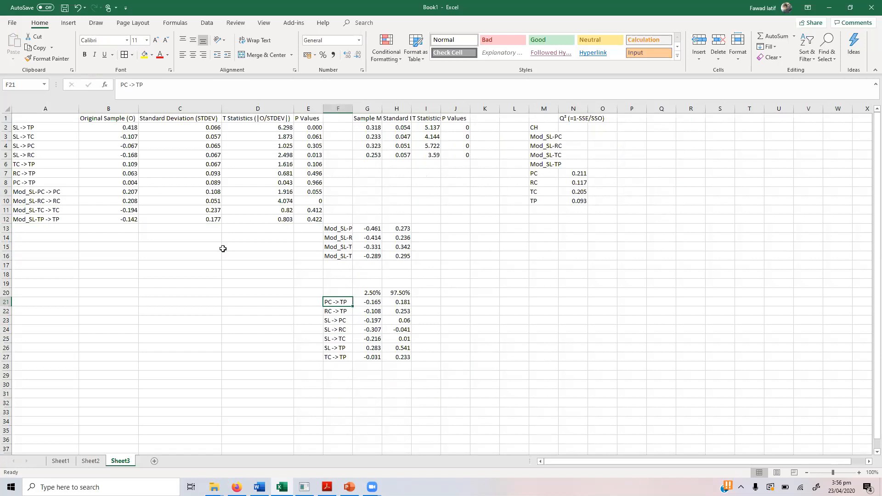
Step: Copy SL -> TP's bounds 0.283 and 0.541 and switch to Word
click(316, 349)
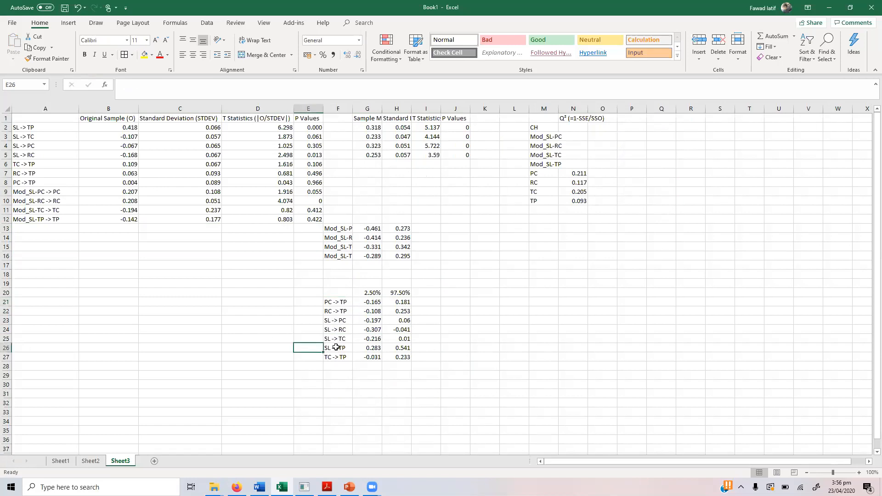
key(Right)
key(Right)
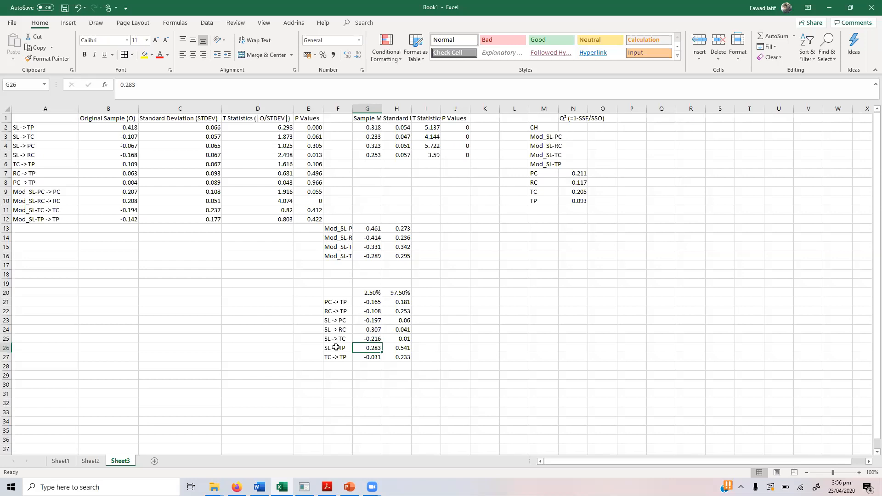
key(shift+Right)
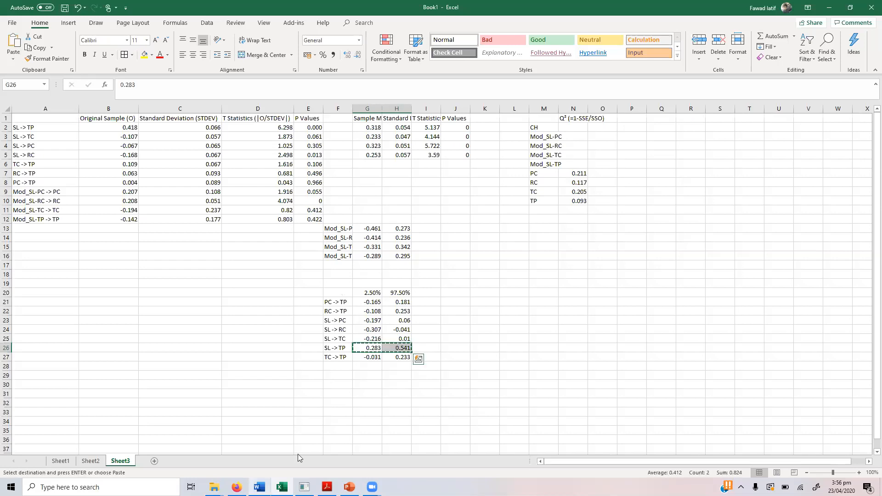
key(alt+Tab)
Step: Paste SL -> TP's confidence bounds 0.283 and 0.541 into its two empty cells
click(609, 345)
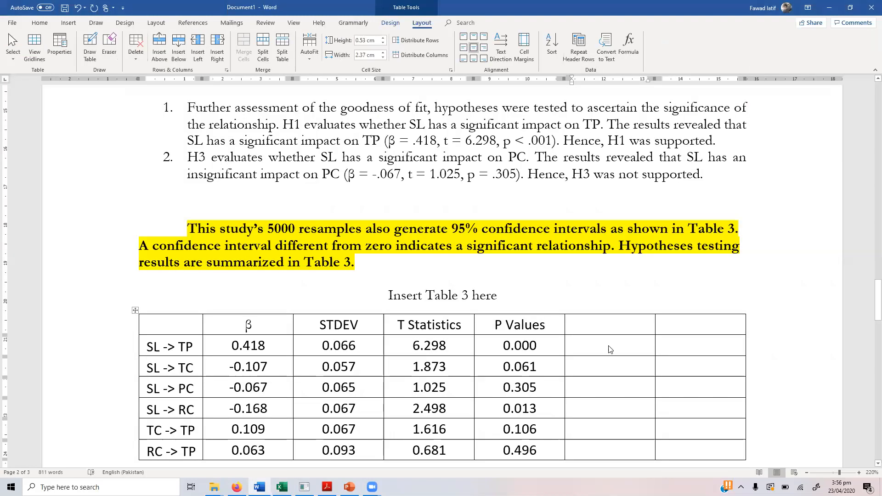
key(shift+Right)
key(shift+Right)
key(ctrl+v)
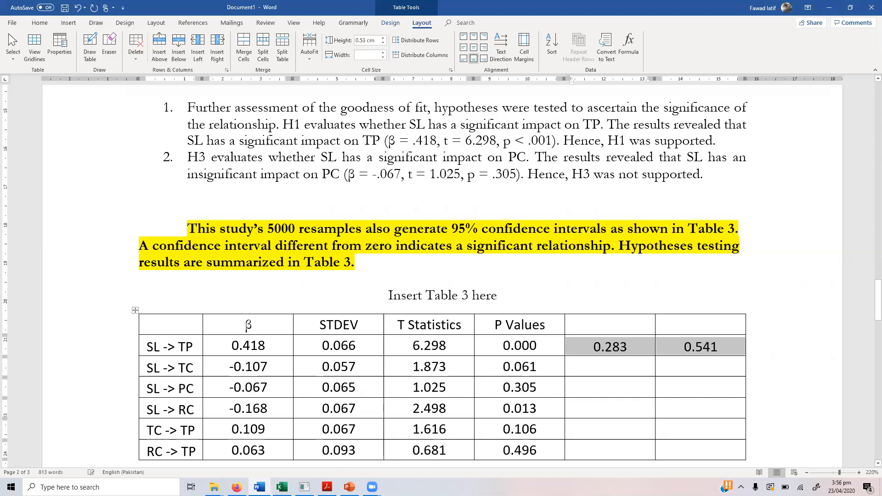
Step: Copy the 2.5% and 97.5% headers from Excel into the empty Word header cells, dismissing the save prompt
key(alt+Tab)
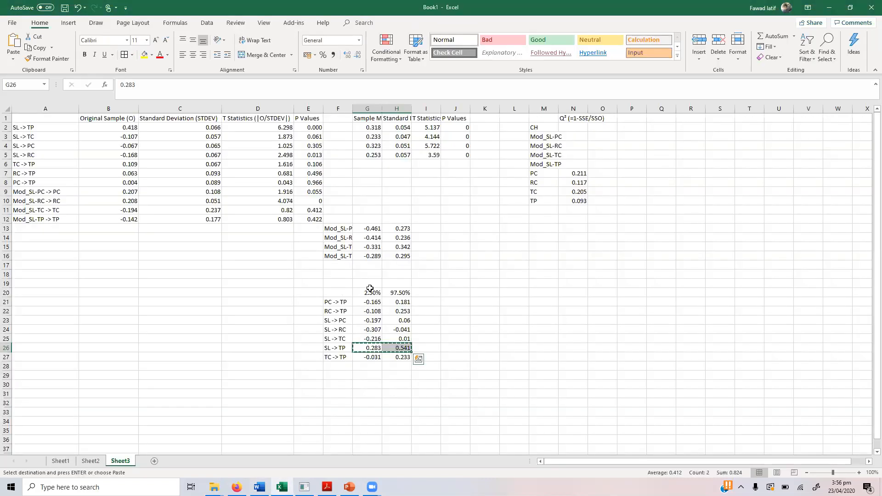
click(368, 292)
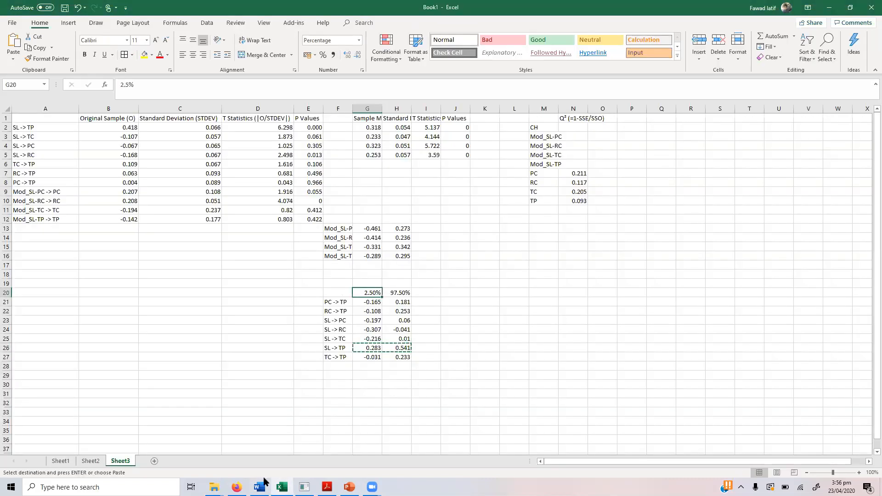
key(shift+Right)
key(ctrl+c)
key(alt+Tab)
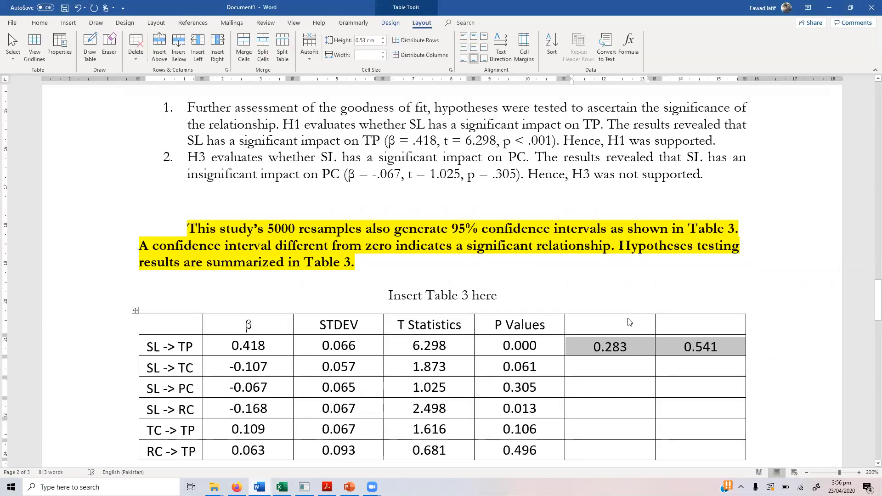
click(629, 322)
key(shift+Right)
key(shift+Right)
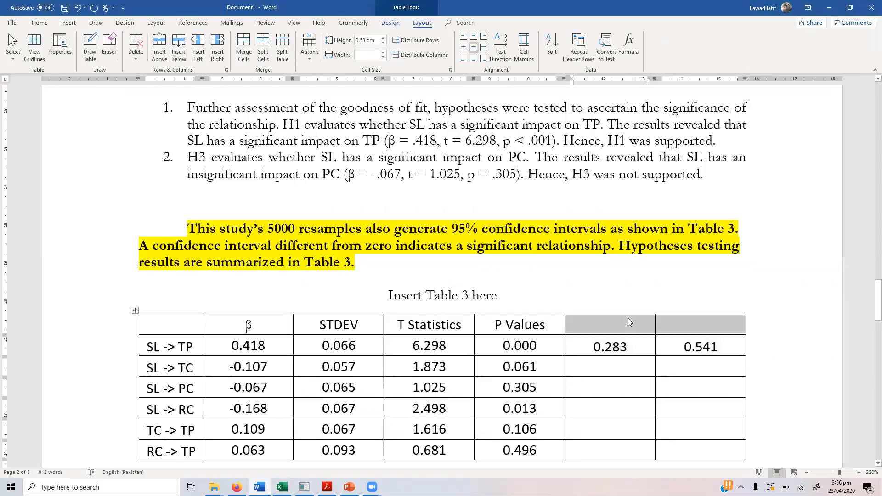
key(ctrl+v)
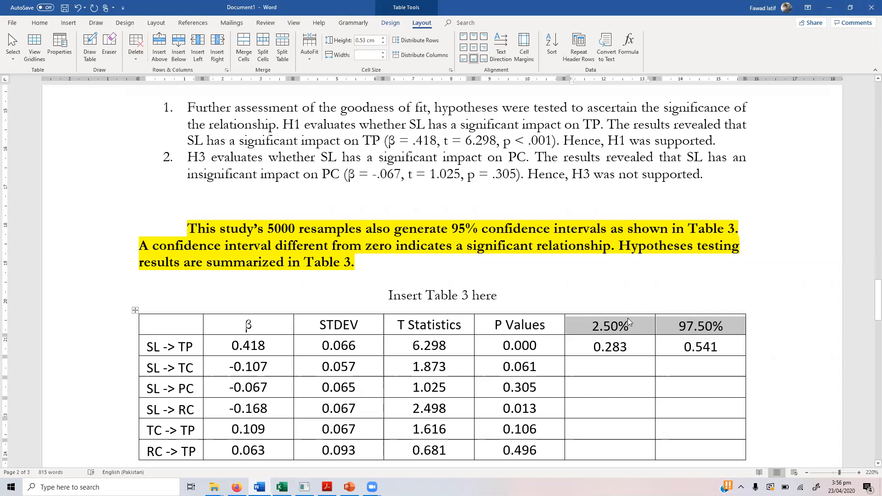
key(ctrl+s)
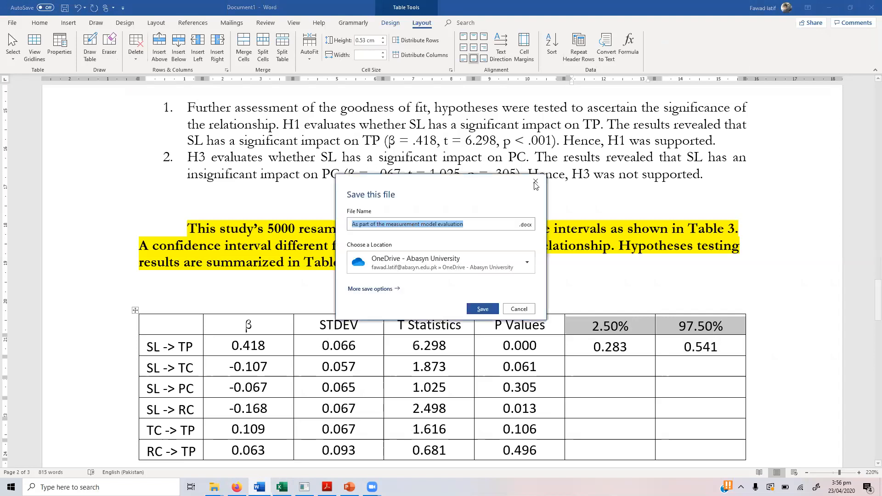
click(535, 182)
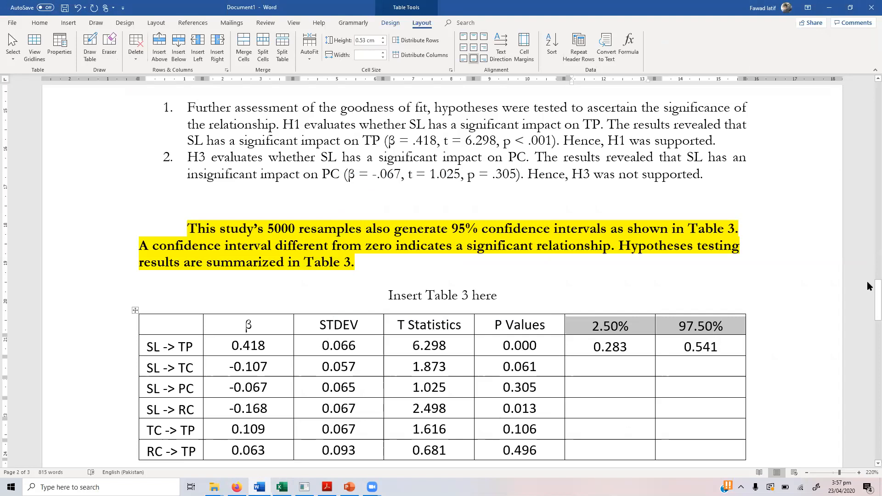
Step: Delete the empty lines below the R²/Q² table so the Mediation Analysis heading follows it directly
drag(875, 316, 875, 341)
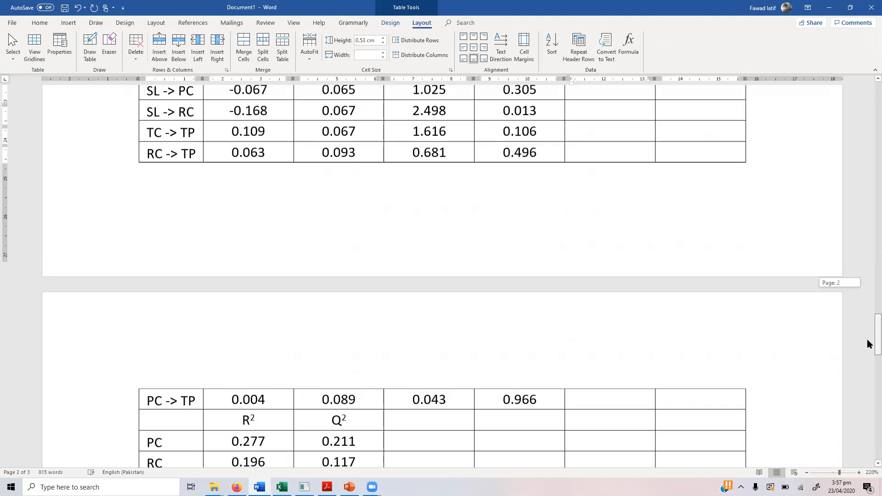
scroll(867, 326, down, 3)
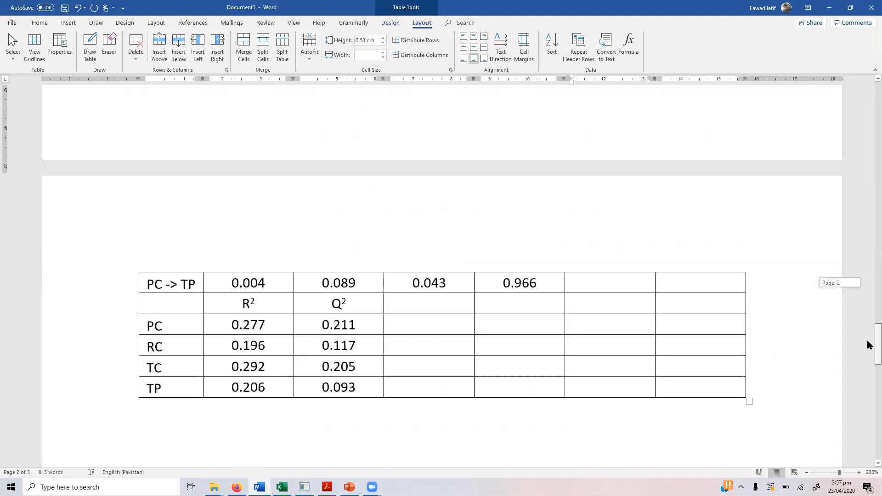
scroll(867, 352, down, 1)
scroll(280, 243, down, 6)
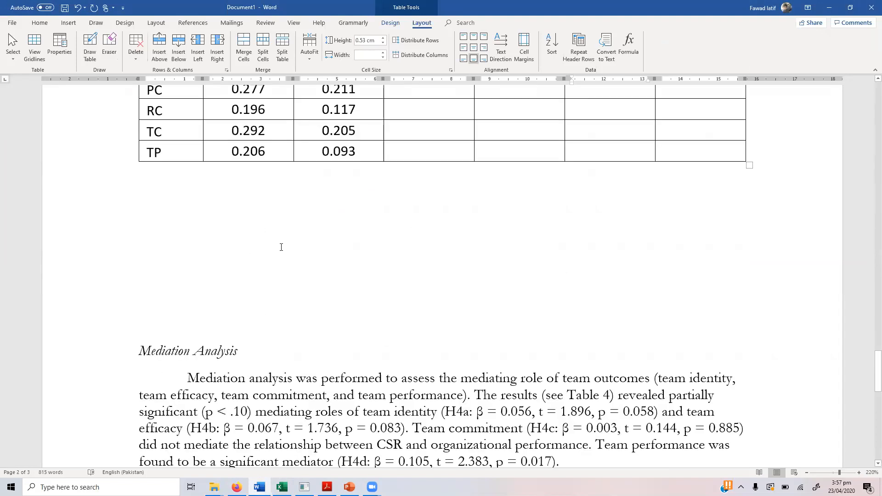
click(275, 219)
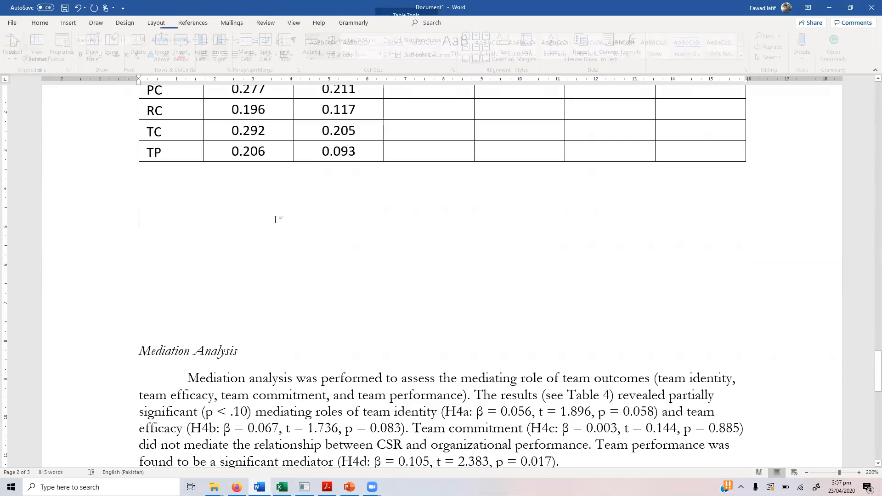
key(Up)
key(Up)
key(Delete)
key(Delete)
key(Delete)
key(Delete)
key(Delete)
key(Delete)
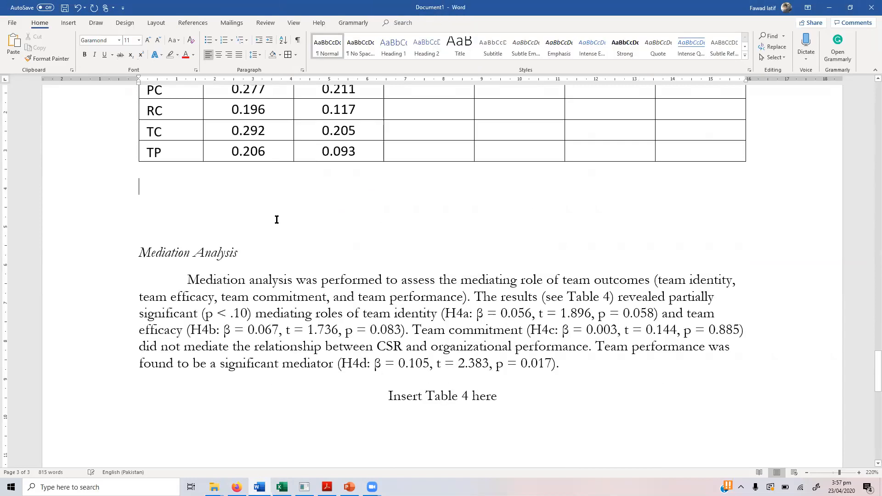
key(Delete)
key(Delete)
key(Delete)
key(Down)
key(Down)
key(Down)
key(Down)
key(Down)
key(Down)
key(Down)
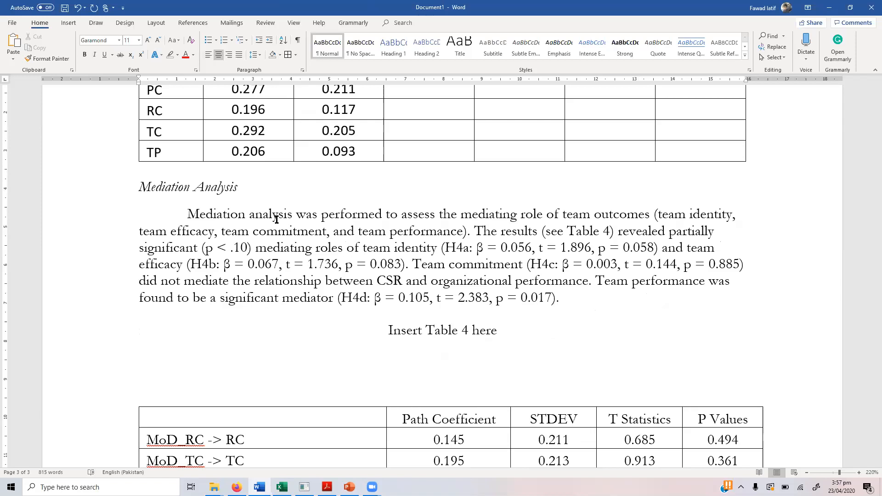
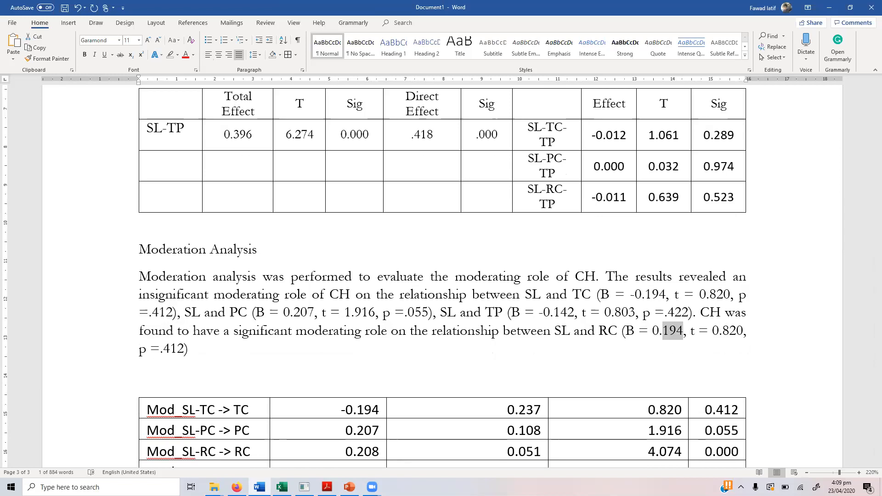
Step: Change the SL and RC moderation coefficient to 0.208 and the t value to 4.074
text(208)
key(Right)
key(Right)
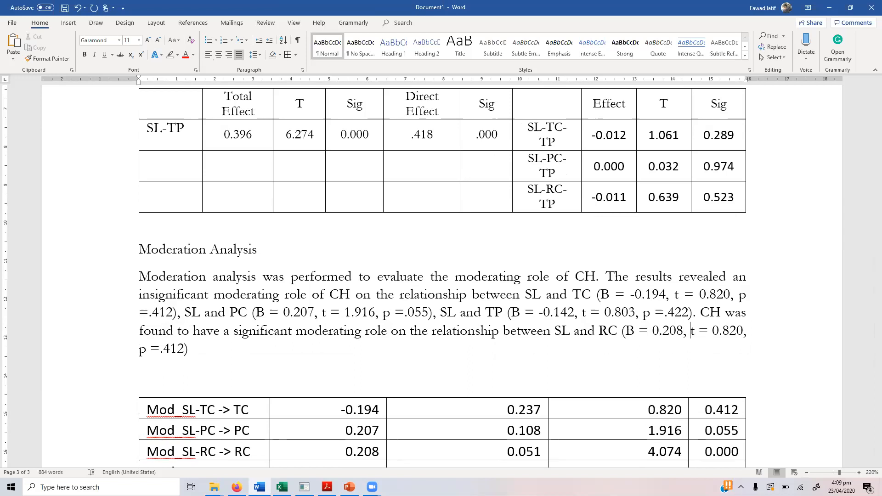
key(Right)
key(Right)
key(Right)
key(Right)
key(Right)
key(BackSpace)
text(4)
key(Right)
key(Delete)
key(Delete)
key(Delete)
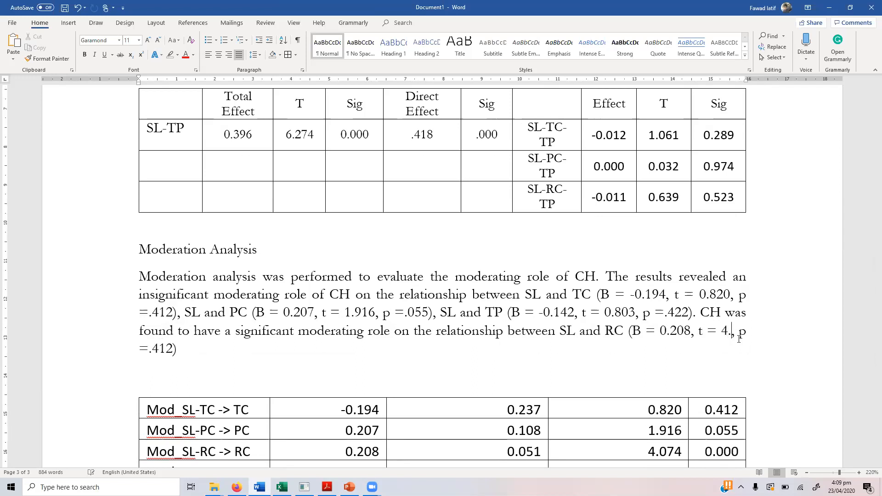
text(074)
key(Right)
key(Right)
key(Right)
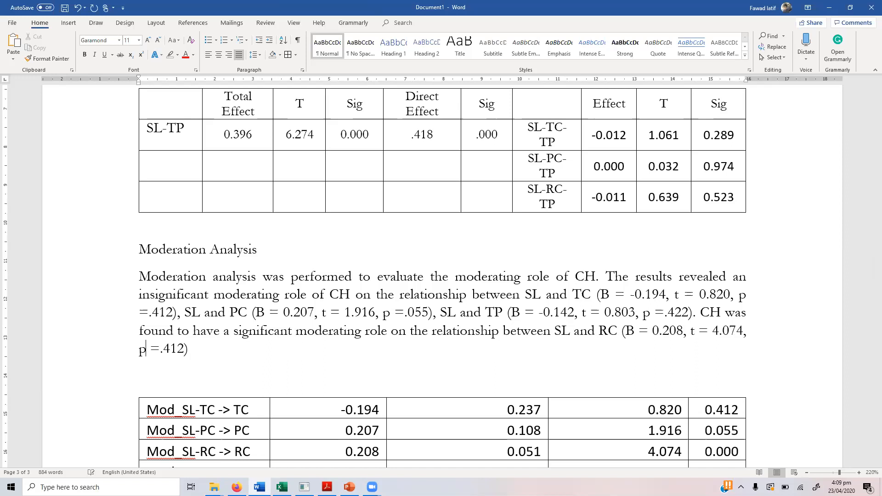
Step: Change the p value from '= .412' to '< .001'
key(Right)
key(Right)
key(shift+Left)
text(<)
key(Right)
key(shift+Right)
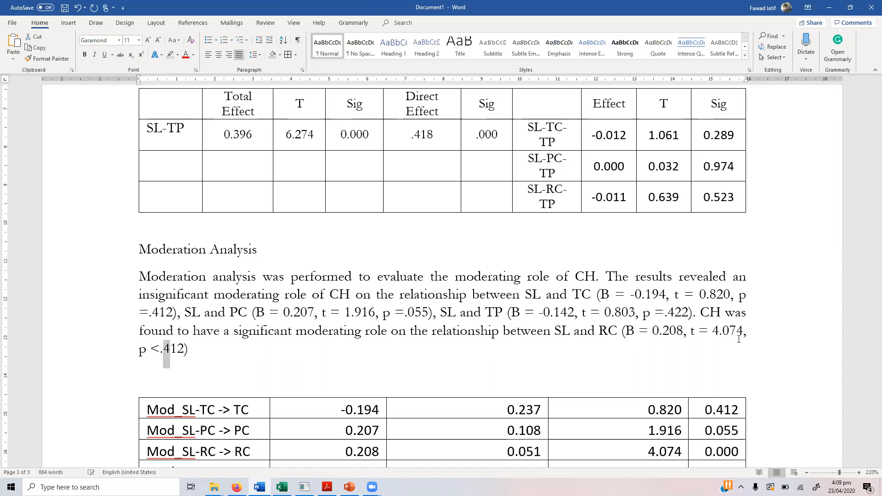
key(shift+Right)
key(shift+Right)
text(001)
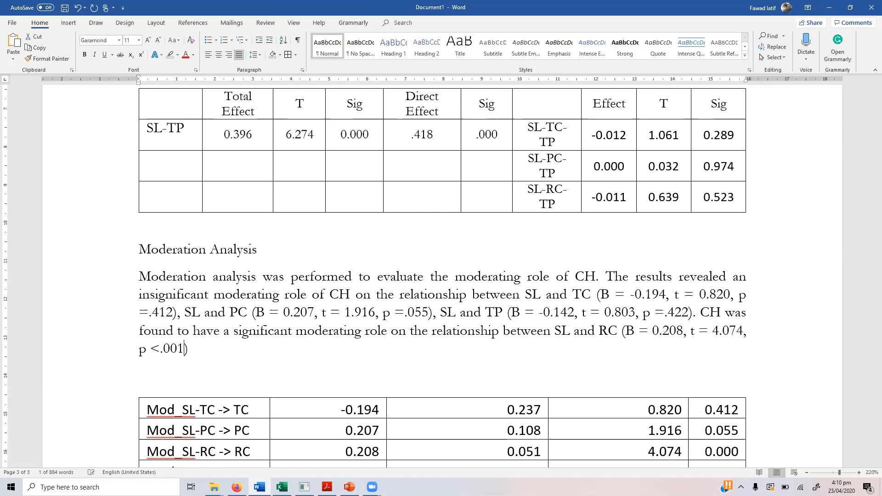
key(Left)
key(Left)
key(Left)
key(Left)
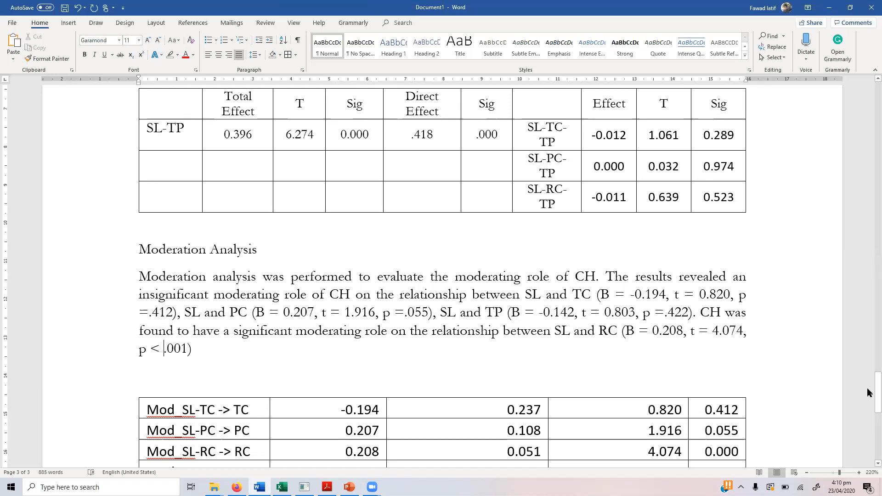
drag(867, 392, 868, 402)
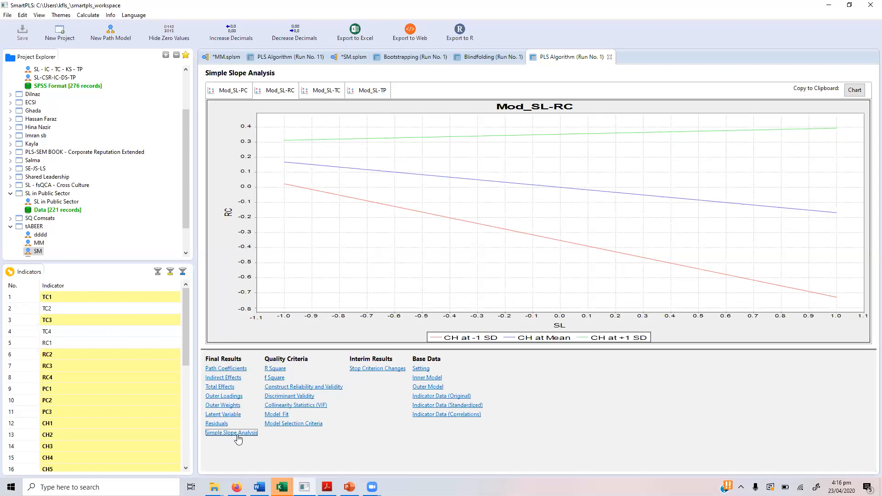
Step: Review the Mod_SL-PC, Mod_SL-TC and Mod_SL-RC simple slope charts, then return to Word
click(230, 92)
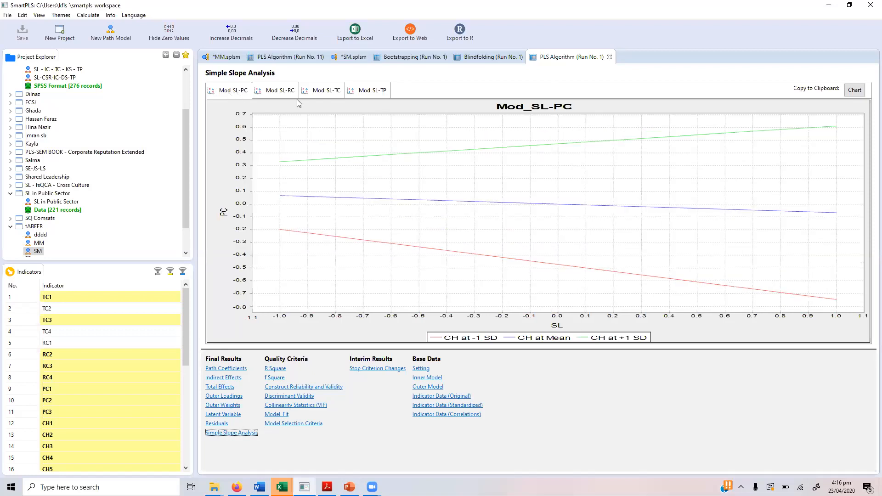
click(326, 94)
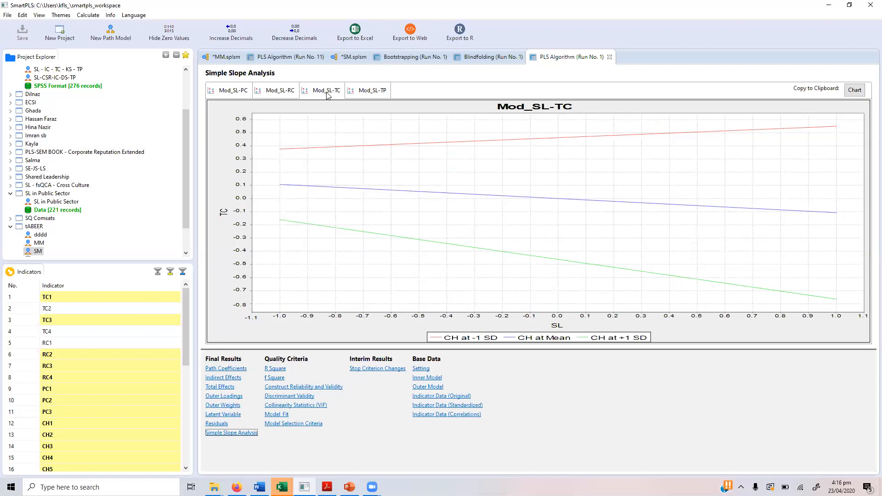
click(281, 91)
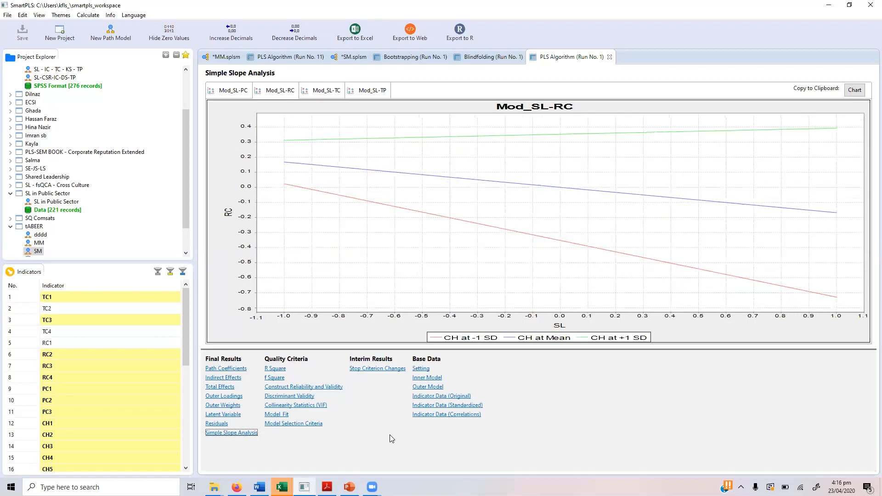
key(alt+Tab)
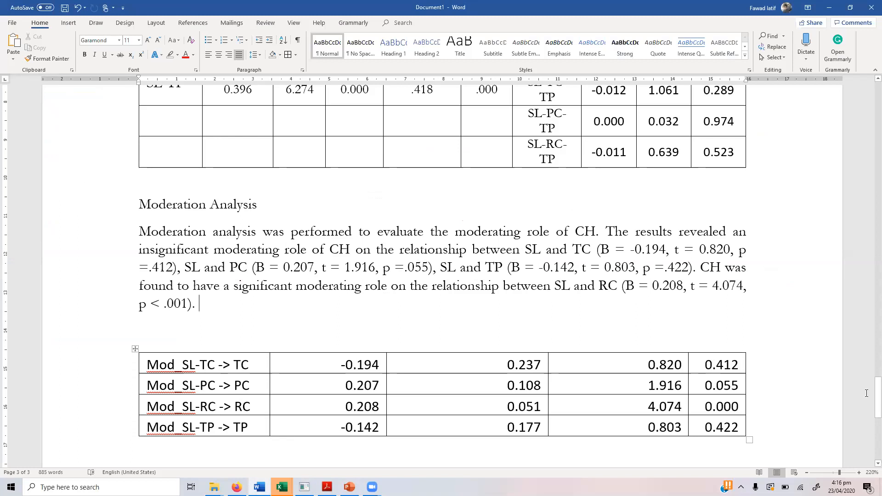
Step: Check the SL -> RC coefficient in Table 3, then return to the SmartPLS Mod_SL-RC chart
drag(867, 393, 867, 298)
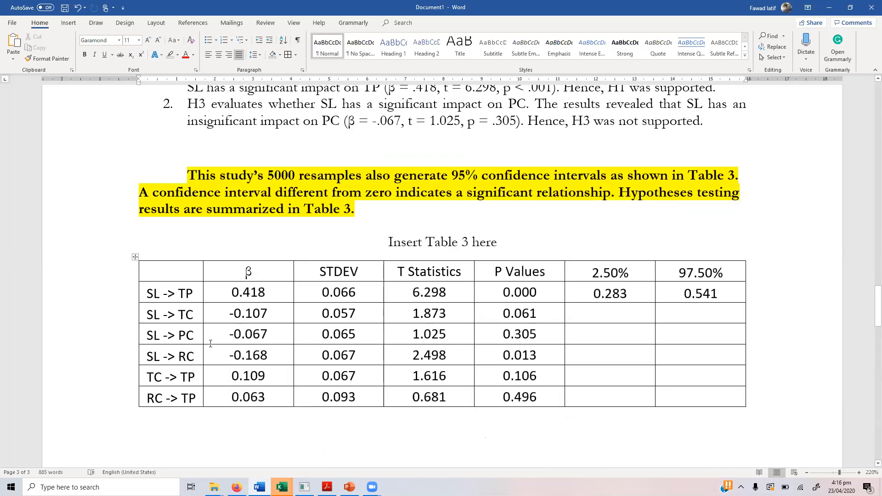
drag(148, 357, 242, 360)
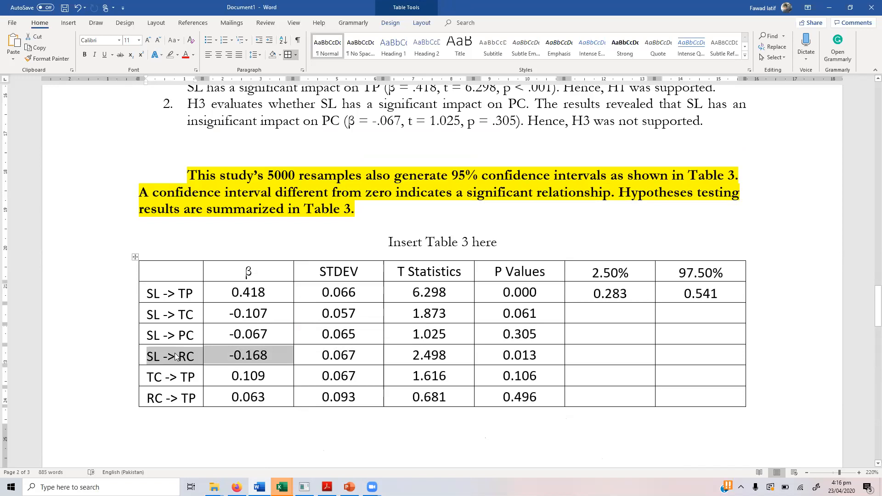
drag(869, 309, 870, 431)
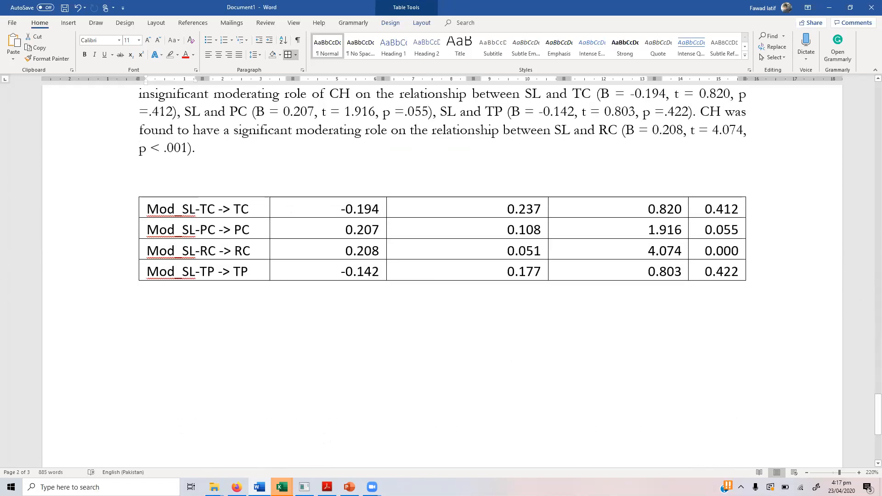
click(304, 486)
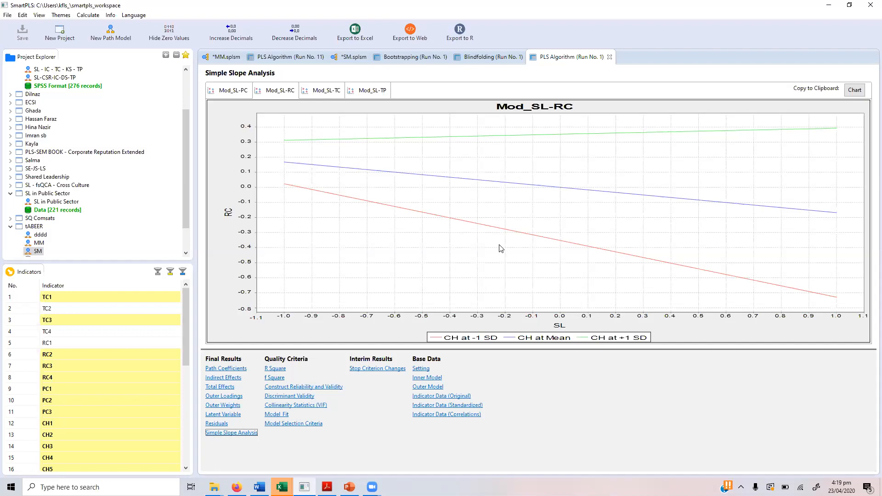
Step: Copy the Mod_SL-RC chart at 500 × 300 and place the Word cursor below the moderation table
click(853, 90)
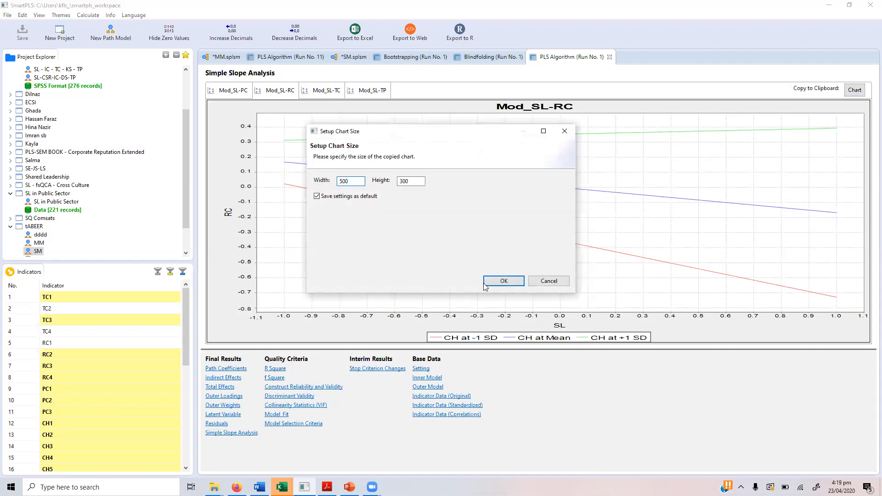
click(503, 281)
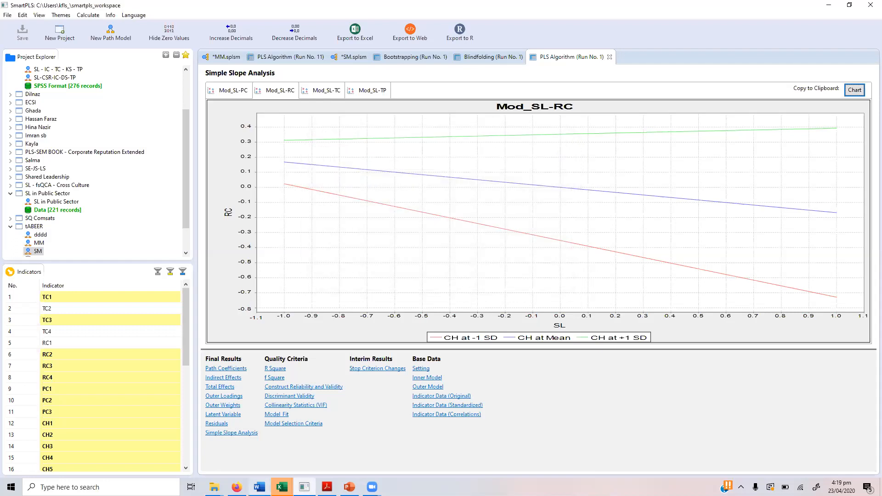
click(259, 487)
click(413, 320)
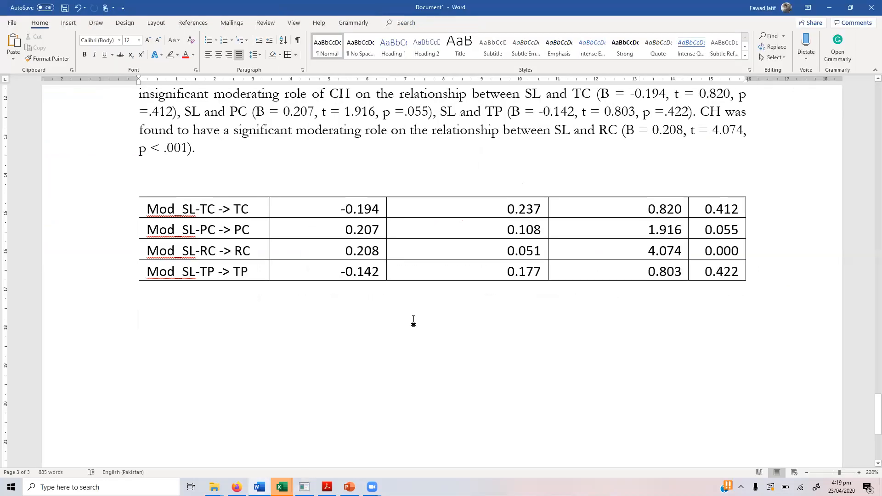
Step: Paste the Mod_SL-RC chart under the moderation results table and move below it
key(ctrl+v)
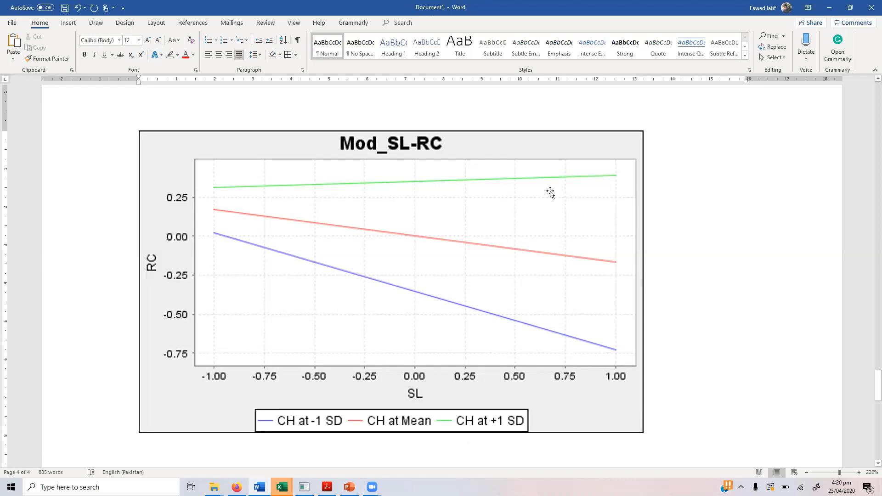
click(429, 237)
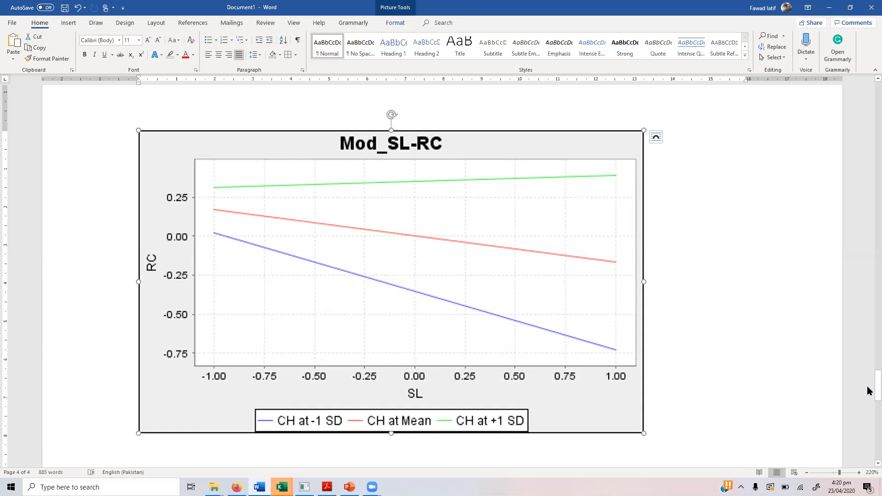
drag(875, 387, 875, 395)
click(446, 410)
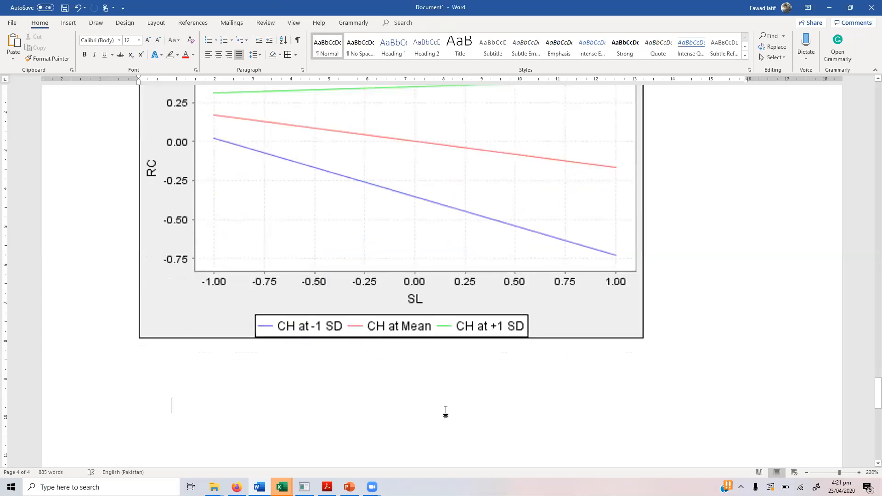
Step: Start the interpretation under the chart with 'At low community hostility the'
key(Up)
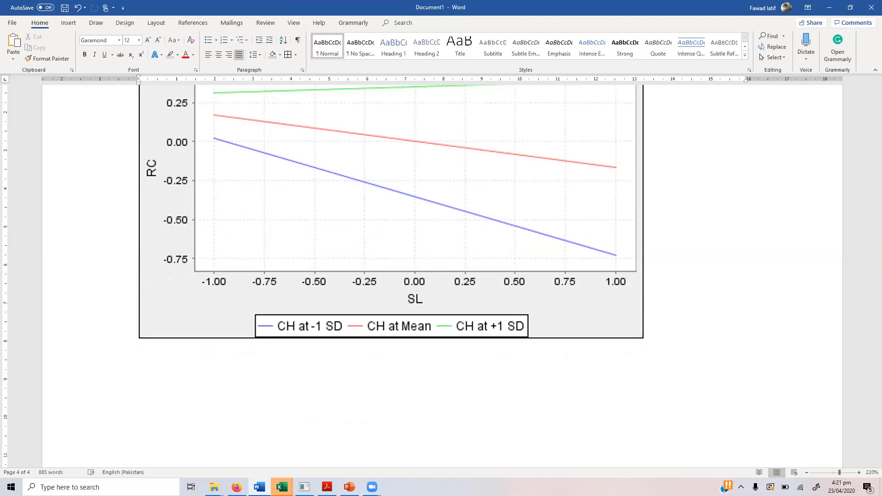
text(At low community hosti)
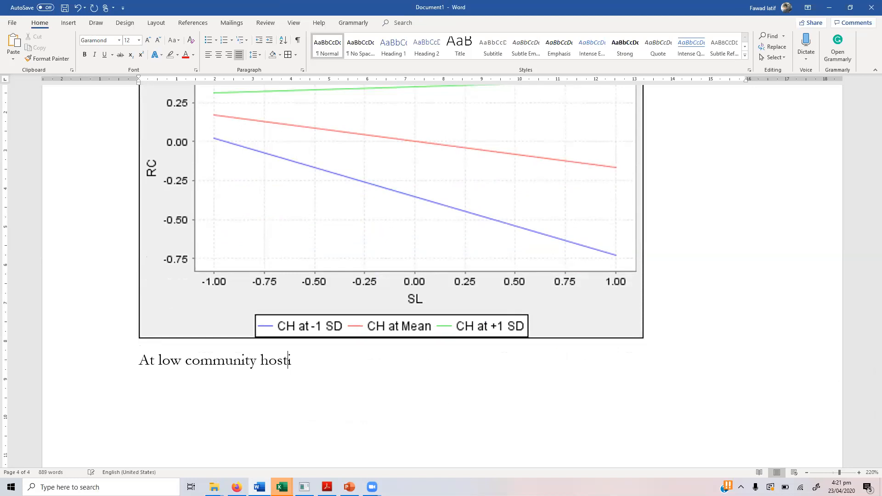
text(tlity)
key(BackSpace)
key(BackSpace)
key(BackSpace)
text(ty the)
key(BackSpace)
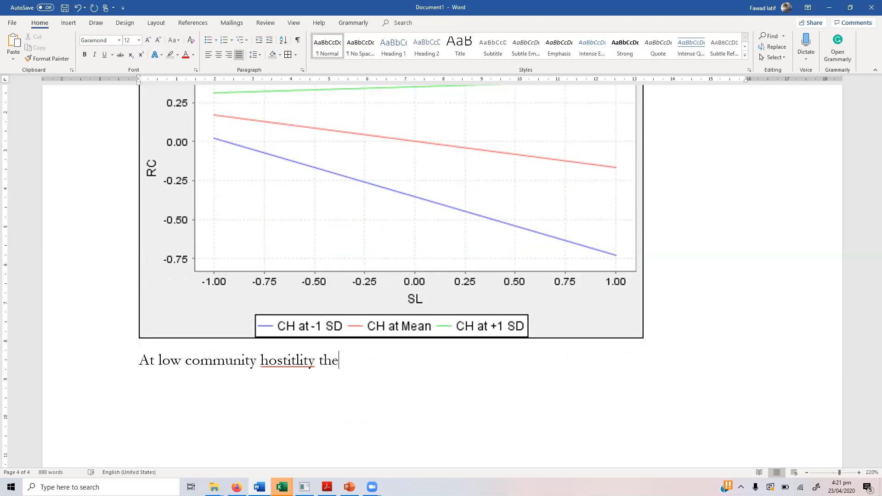
click(296, 360)
key(BackSpace)
click(320, 361)
Step: Finish: higher impact of Servant leadership on RC, but increasing CH dampens the SL–RC relationship
text(re is a higher impact of SE)
key(BackSpace)
text(ervant)
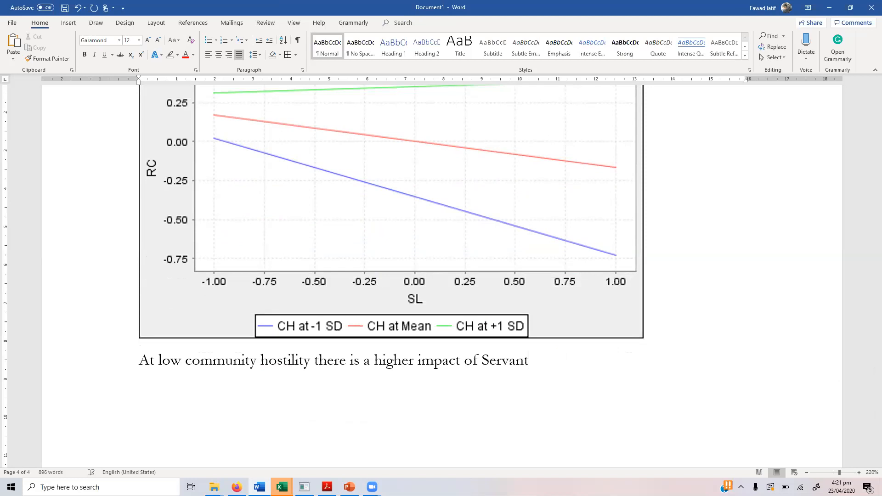
text( leadership on RC. HOw)
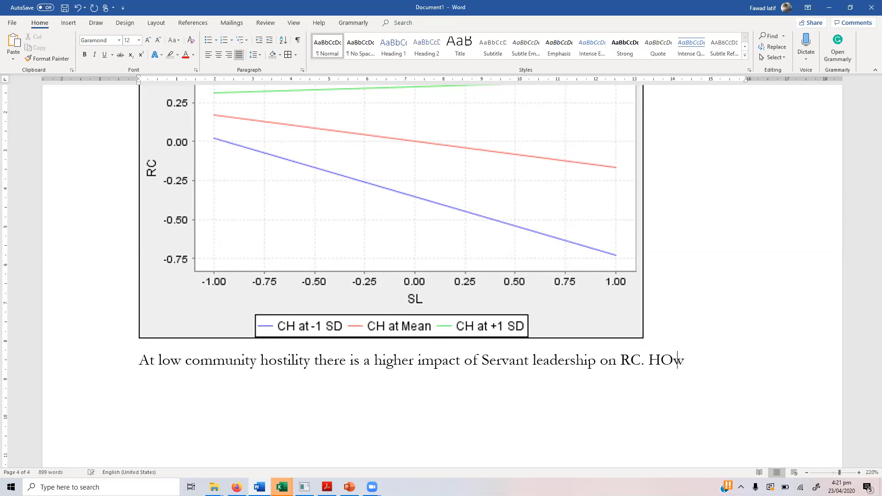
text(ever, incre)
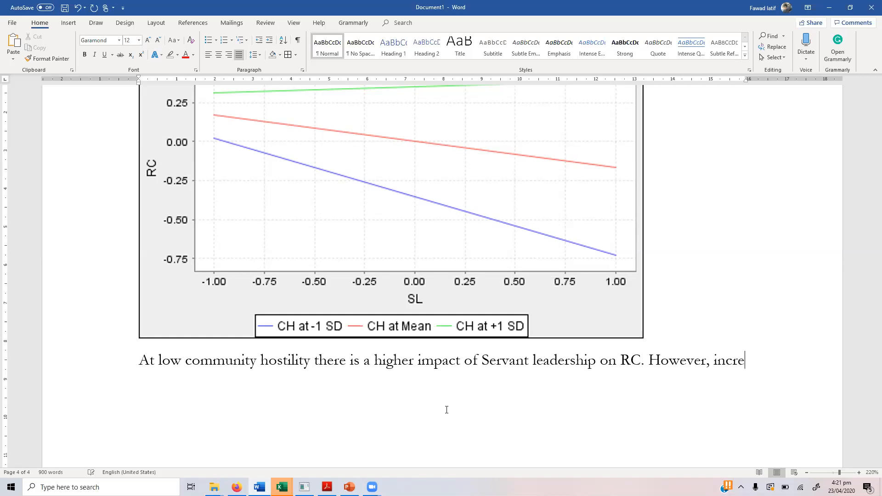
text(asing CH )
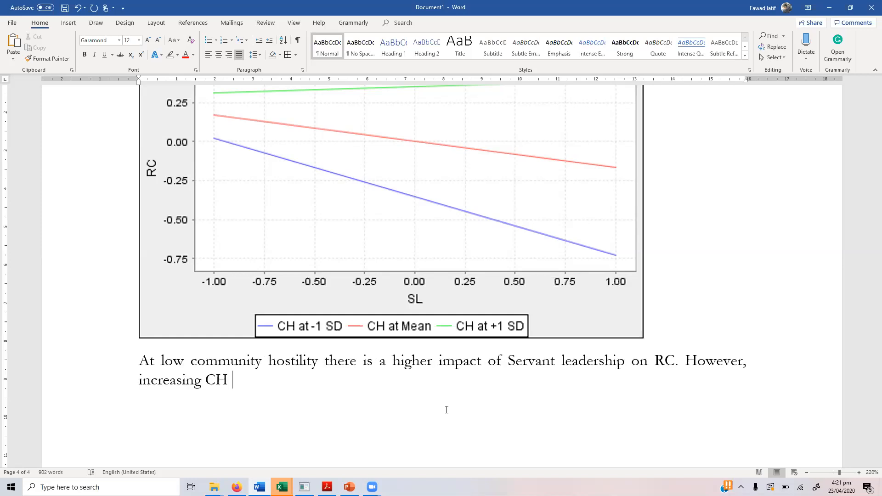
text(dampens the rea)
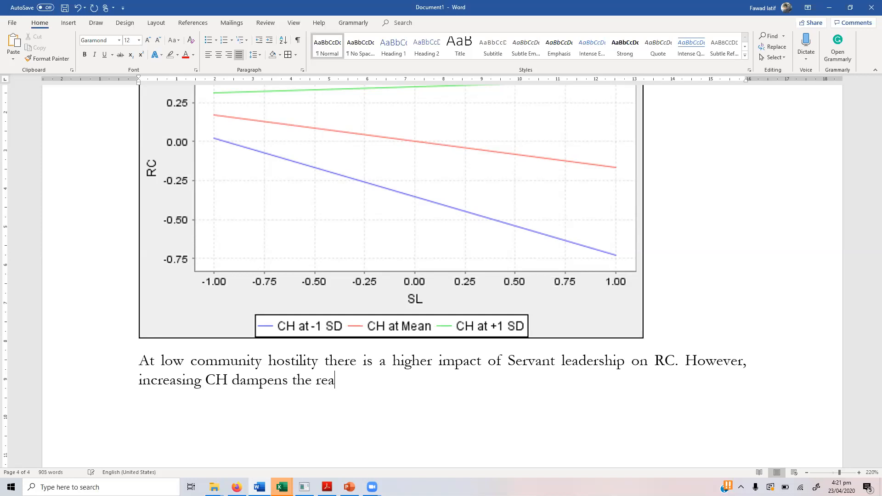
key(BackSpace)
text(lationship between)
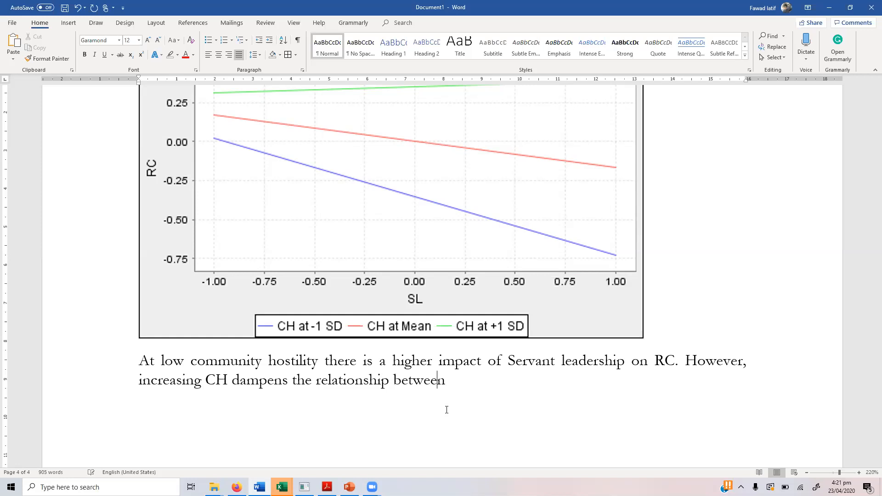
text( SL and)
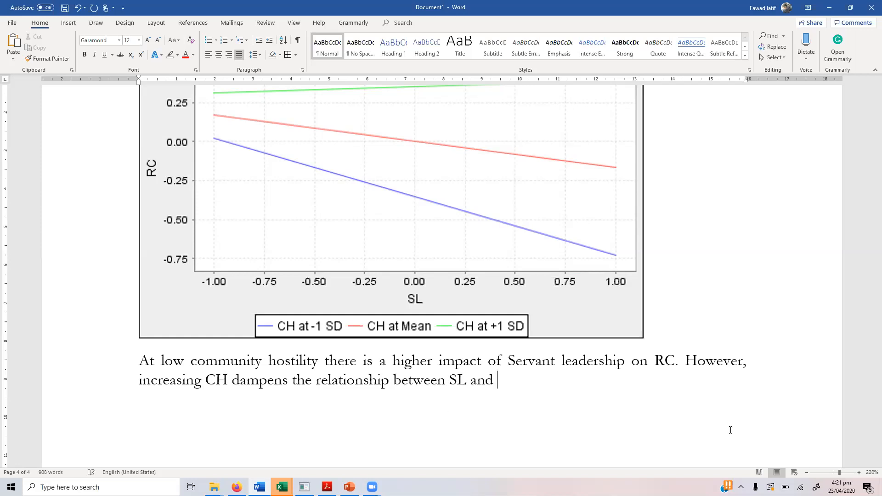